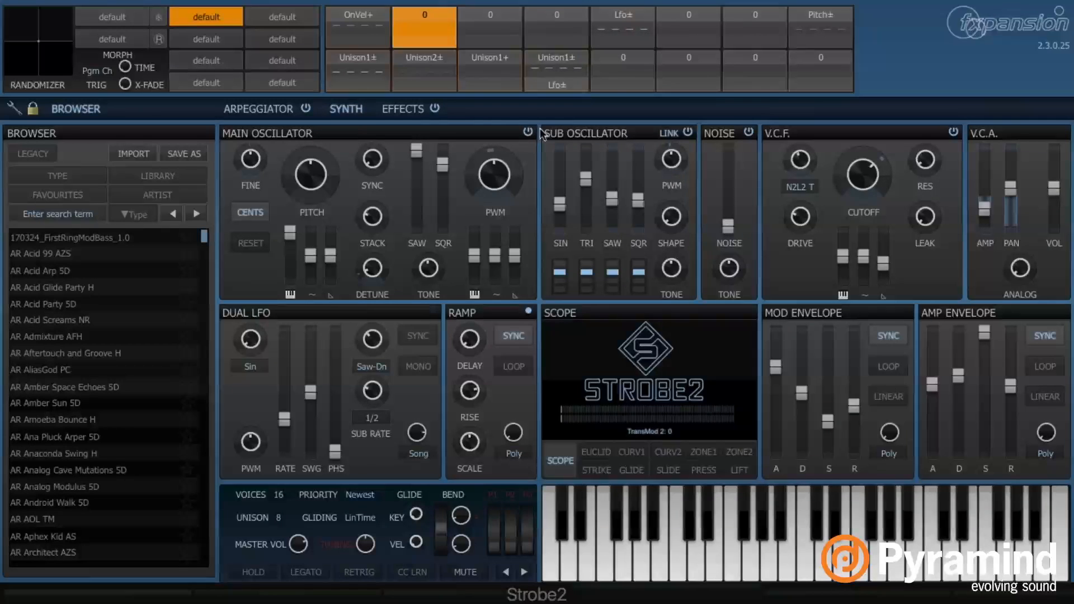
Select the Unison1± modulation slot (TransMod 9) in Strobe2's TransMod matrix
{"action": "mouse_move", "coordinate": [508, 158]}
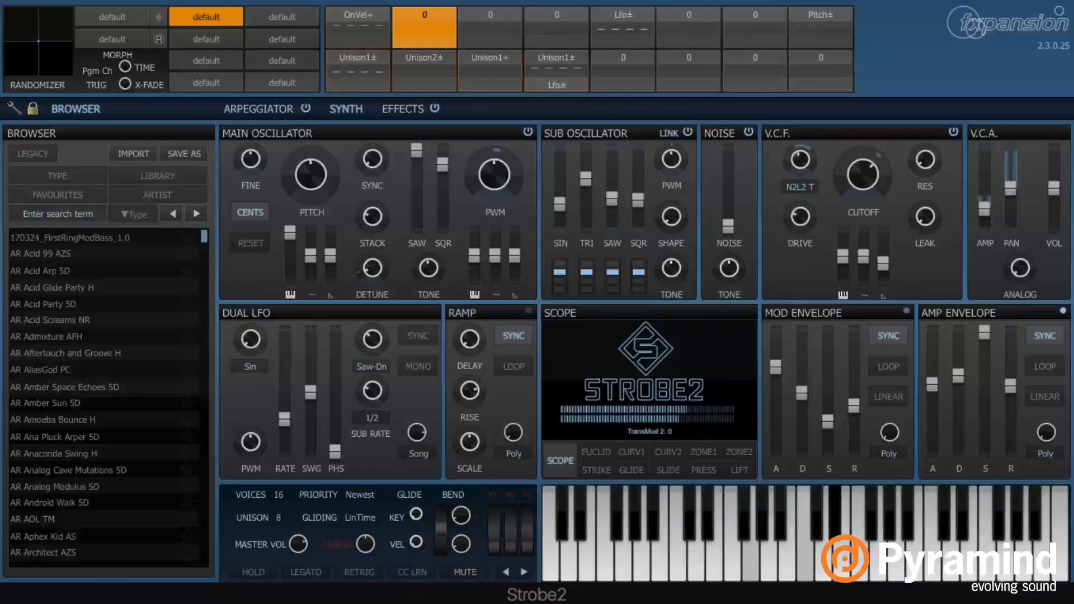
{"action": "right_click", "coordinate": [364, 50]}
{"action": "left_click", "coordinate": [360, 52]}
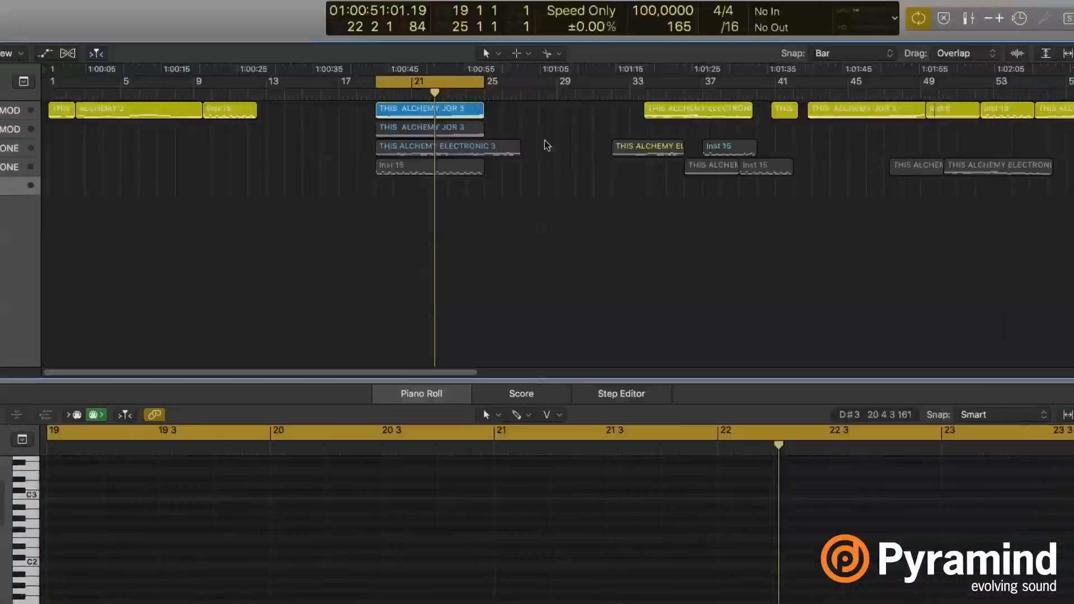
Bring the Strobe2 window back over the piano roll and drag the unison count below 8
{"action": "key", "text": "v"}
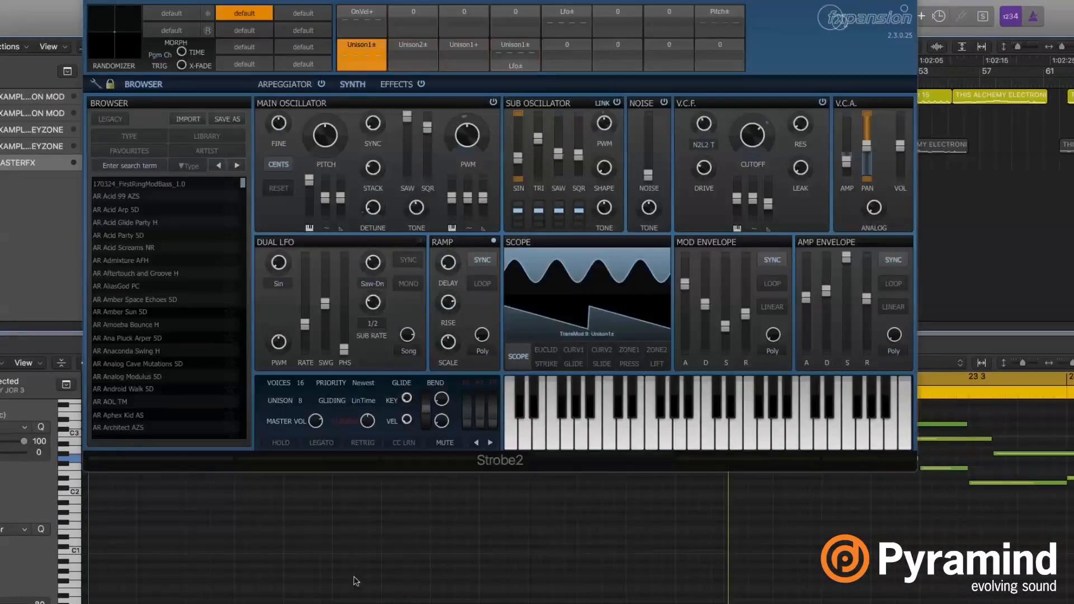
{"action": "scroll", "coordinate": [340, 553], "scroll_direction": "up", "scroll_amount": 4}
{"action": "scroll", "coordinate": [340, 553], "scroll_direction": "up", "scroll_amount": 2}
{"action": "scroll", "coordinate": [341, 554], "scroll_direction": "left", "scroll_amount": 2}
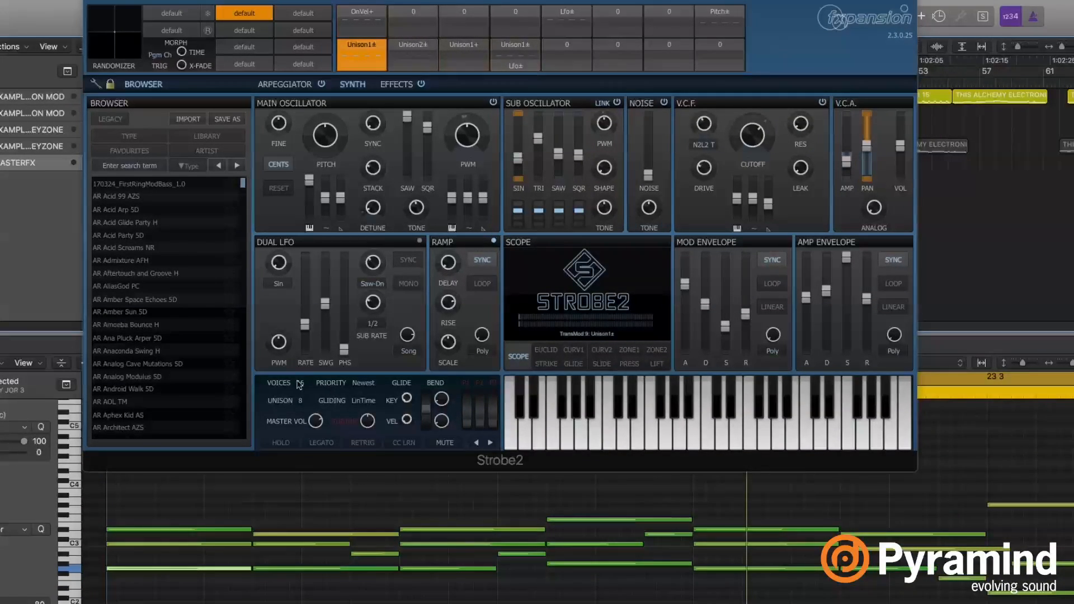
{"action": "left_click_drag", "start_coordinate": [303, 396], "coordinate": [301, 406]}
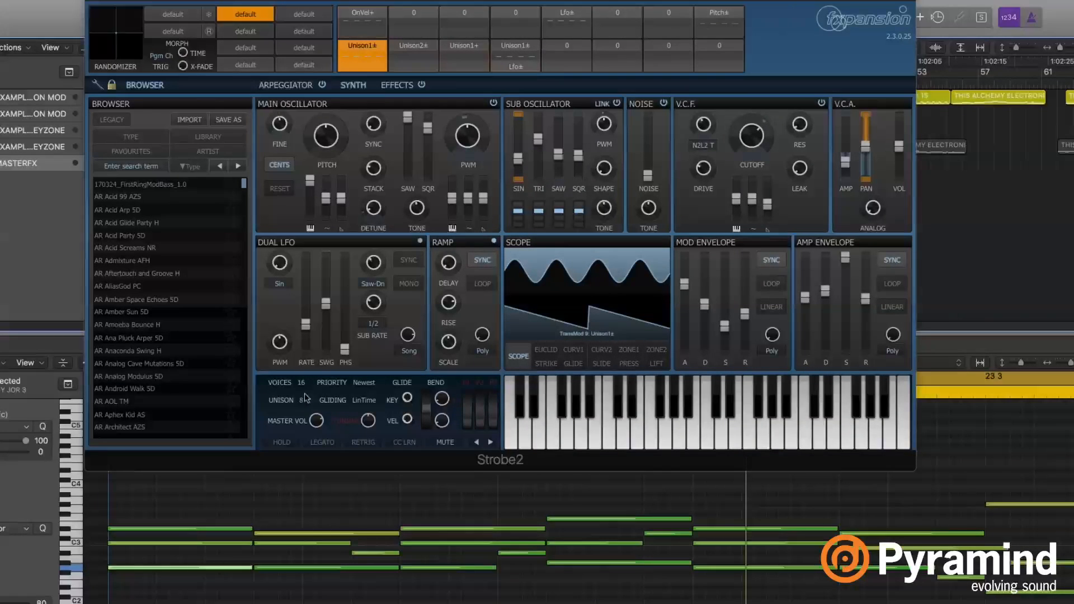
Mute the two lowest notes in the region and play the example to hear the difference
{"action": "left_click", "coordinate": [276, 504]}
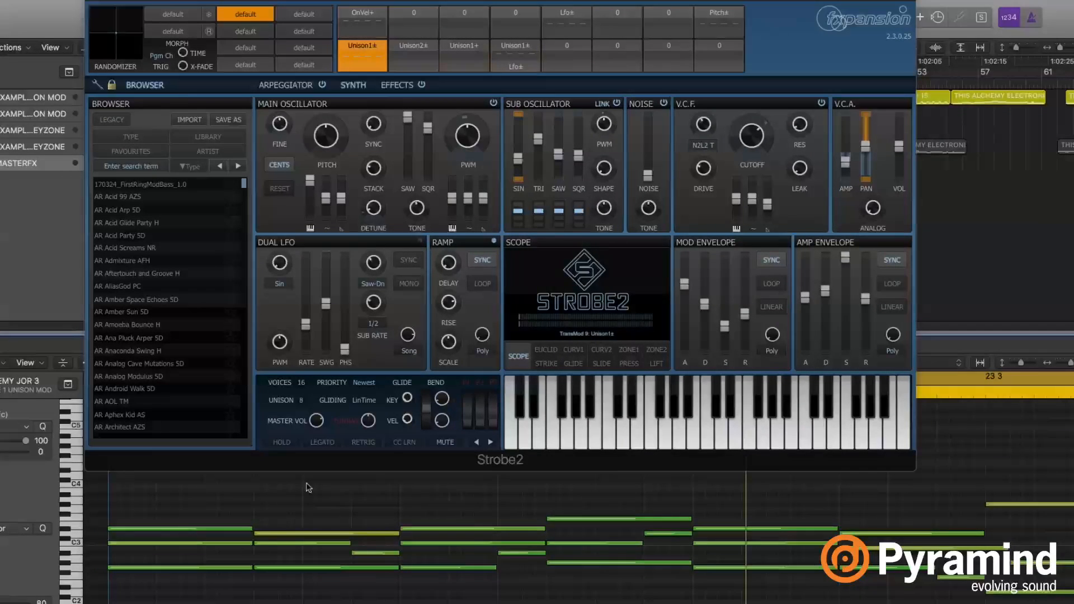
{"action": "scroll", "coordinate": [332, 512], "scroll_direction": "up", "scroll_amount": 2}
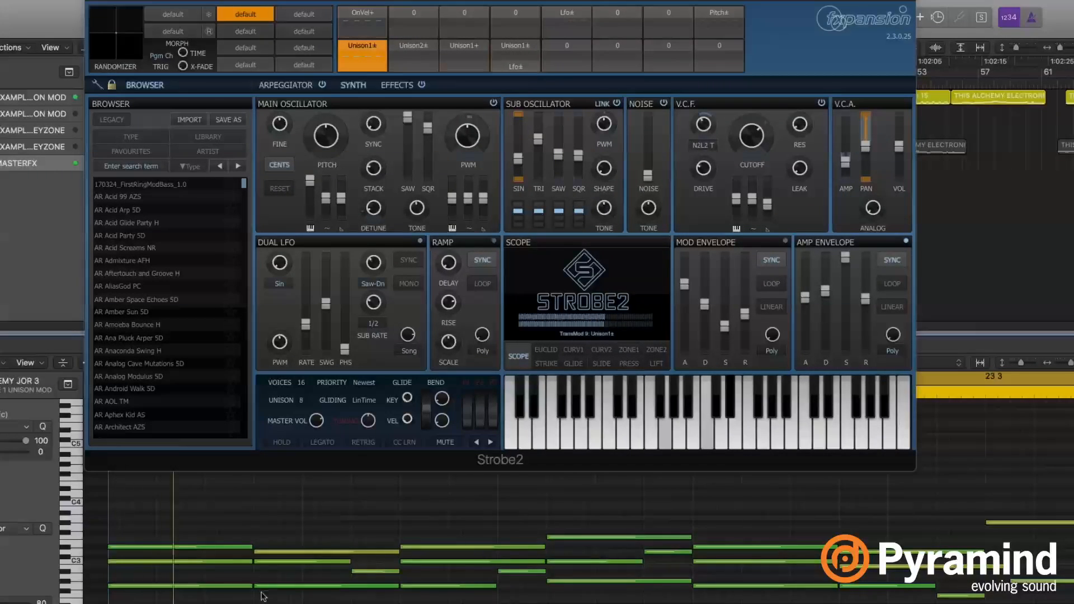
{"action": "key", "text": "space"}
{"action": "left_click_drag", "start_coordinate": [223, 576], "coordinate": [278, 599]}
{"action": "key", "text": "space"}
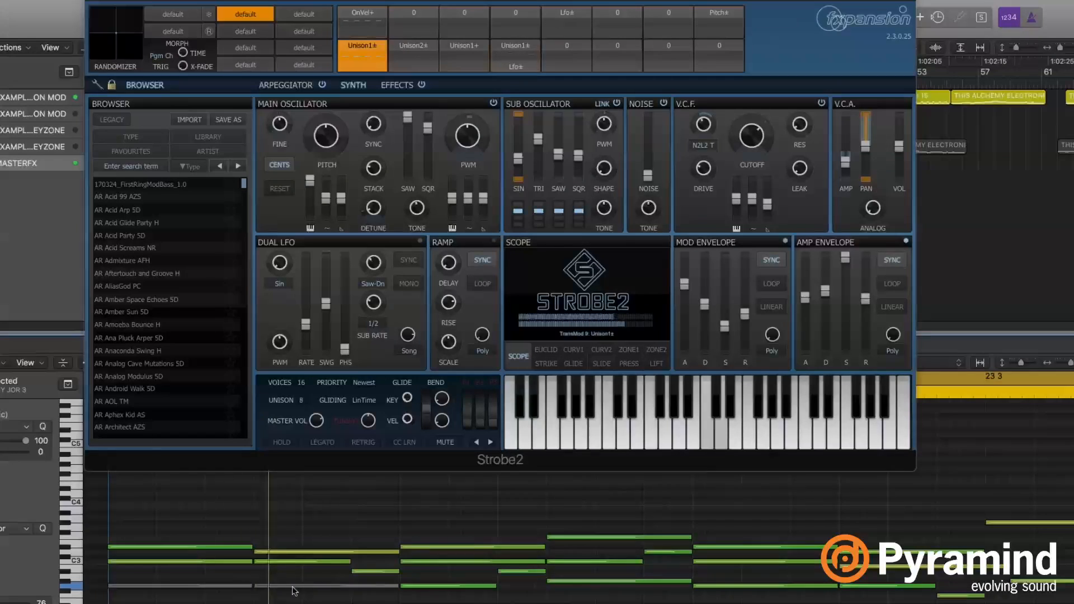
{"action": "key", "text": "space"}
Unmute the two low notes and replay the example from the region start
{"action": "left_click_drag", "start_coordinate": [233, 579], "coordinate": [281, 601]}
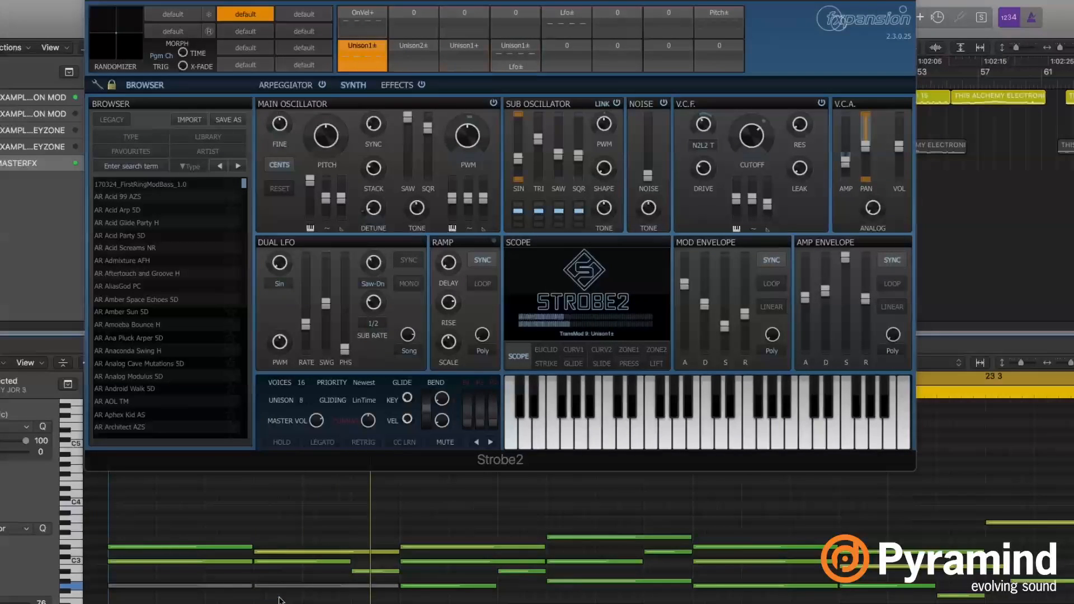
{"action": "key", "text": "ctrl+m"}
{"action": "key", "text": "space"}
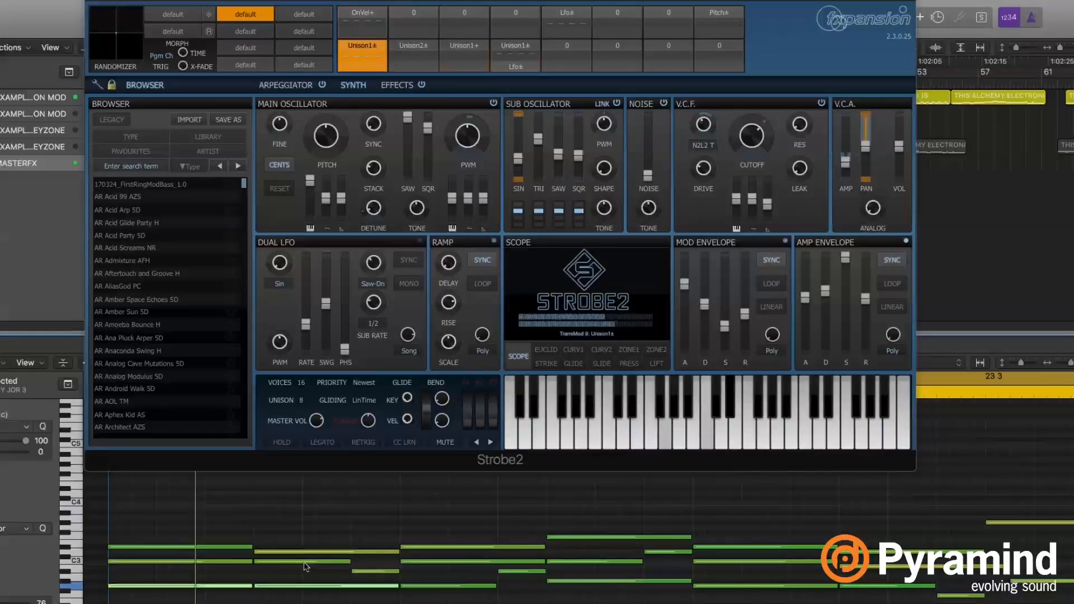
{"action": "key", "text": "space"}
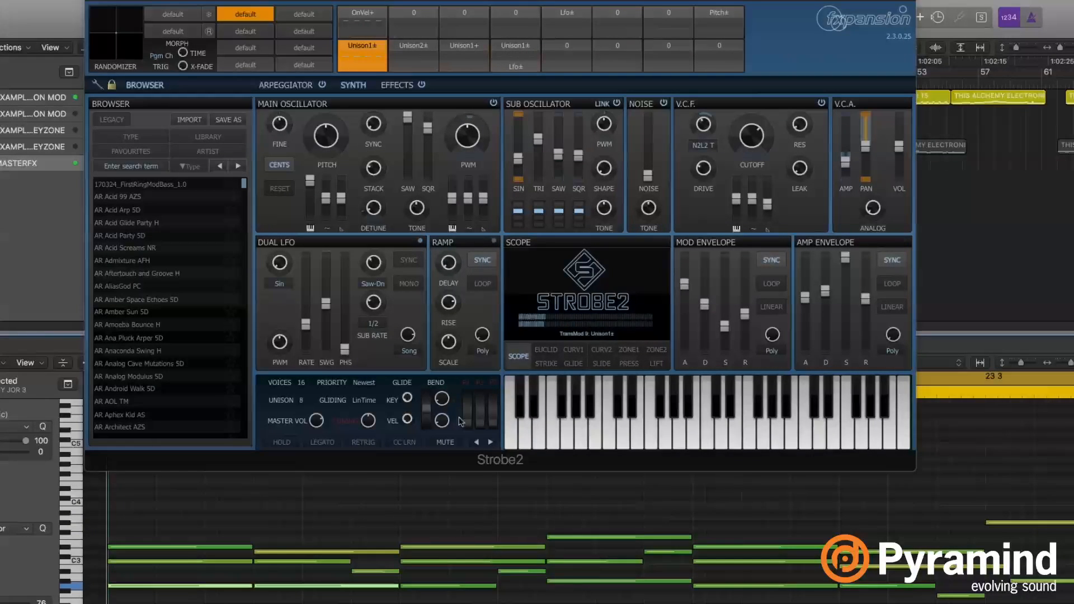
{"action": "key", "text": "space"}
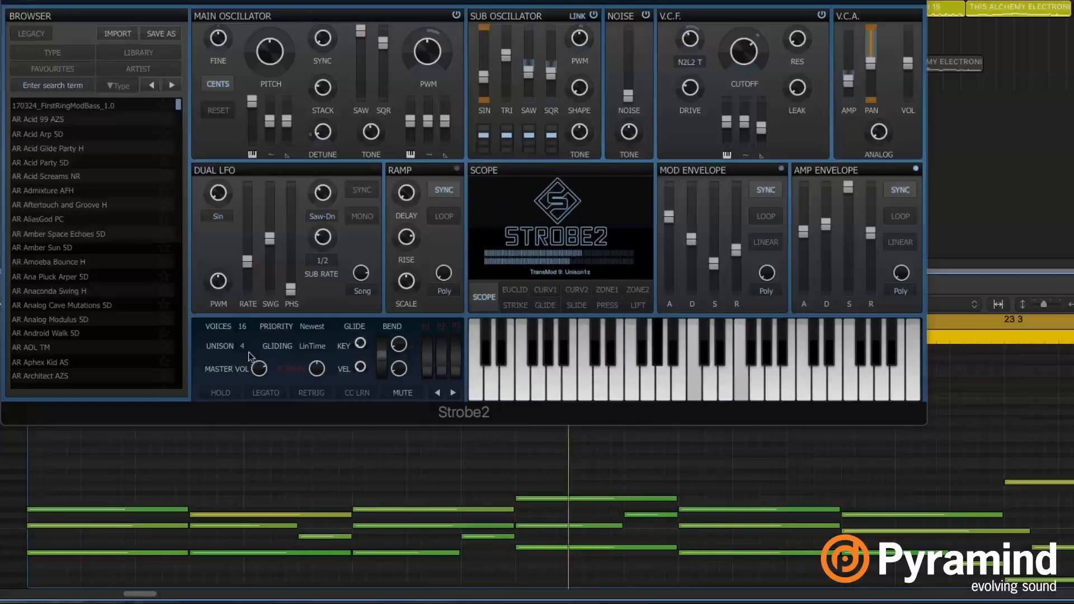
Raise the voice count to 24 and play with the two low notes dropped an octave
{"action": "left_click", "coordinate": [241, 341]}
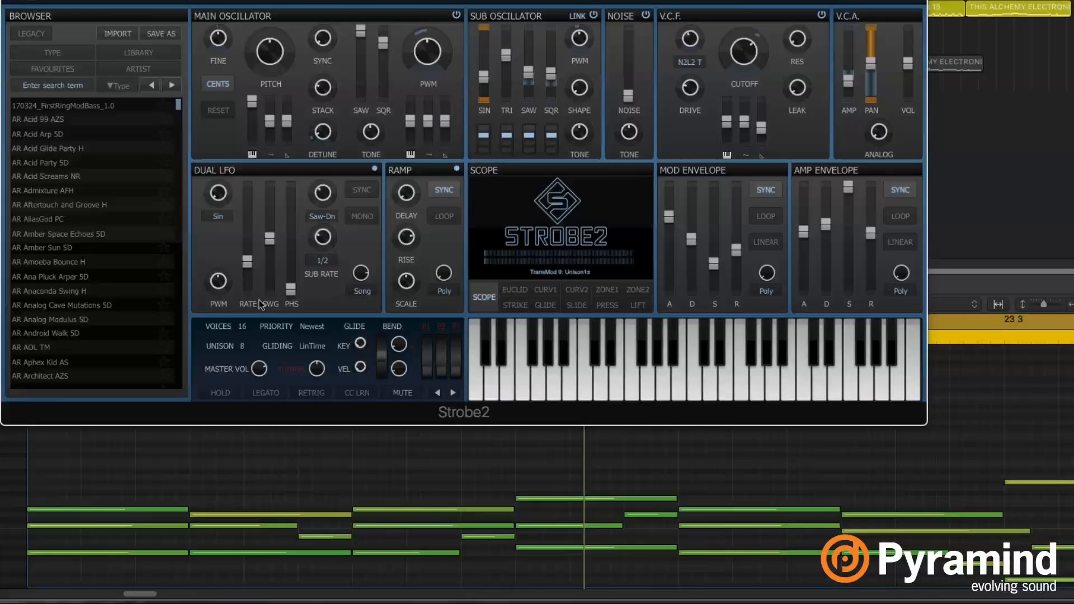
{"action": "left_click_drag", "start_coordinate": [243, 330], "coordinate": [252, 304]}
{"action": "key", "text": "space"}
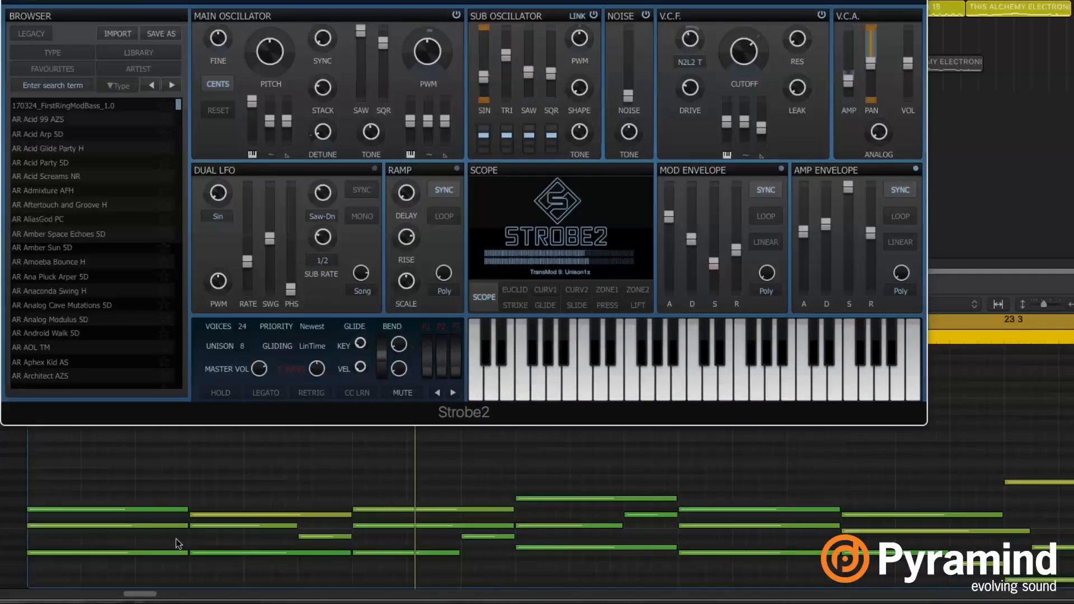
{"action": "left_click_drag", "start_coordinate": [176, 539], "coordinate": [251, 584]}
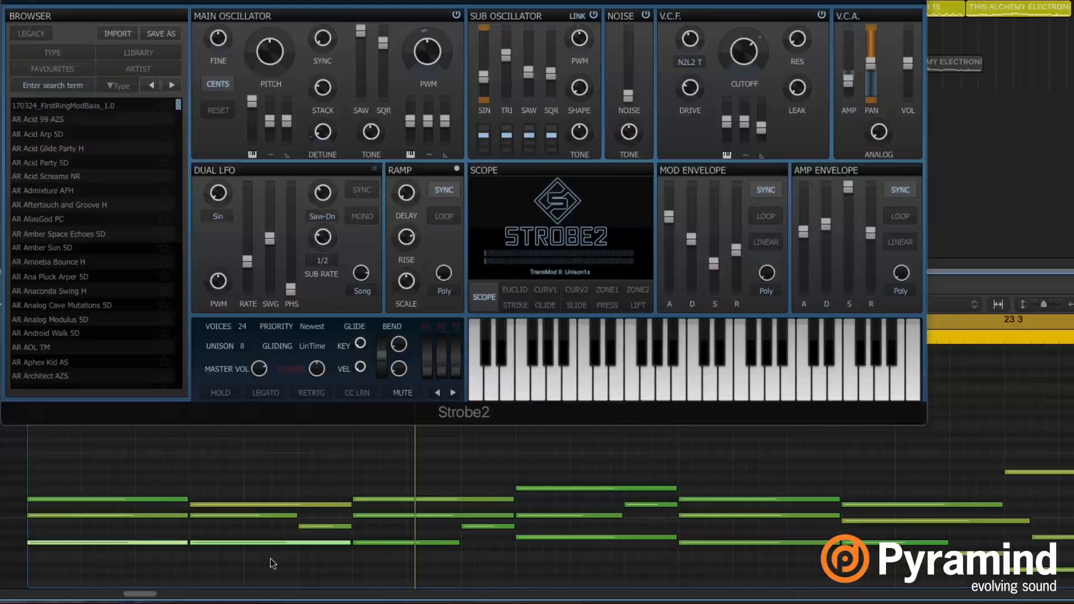
{"action": "key", "text": "alt+shift+Down"}
{"action": "key", "text": "space"}
Move the two low notes back up an octave, replay, and lower the voice count again
{"action": "scroll", "coordinate": [270, 558], "scroll_direction": "down", "scroll_amount": 1}
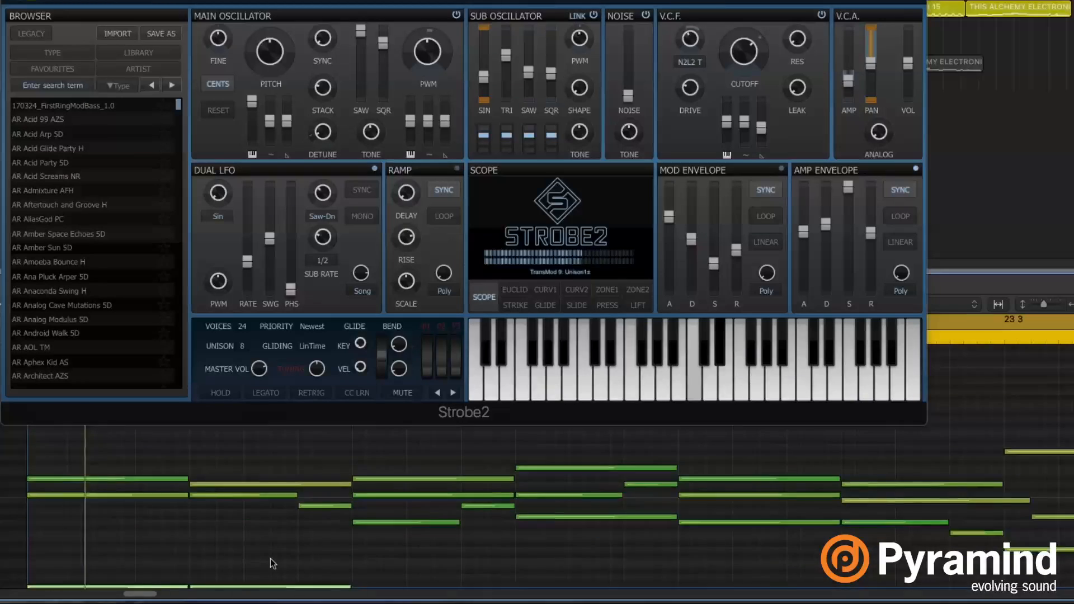
{"action": "scroll", "coordinate": [270, 559], "scroll_direction": "down", "scroll_amount": 2}
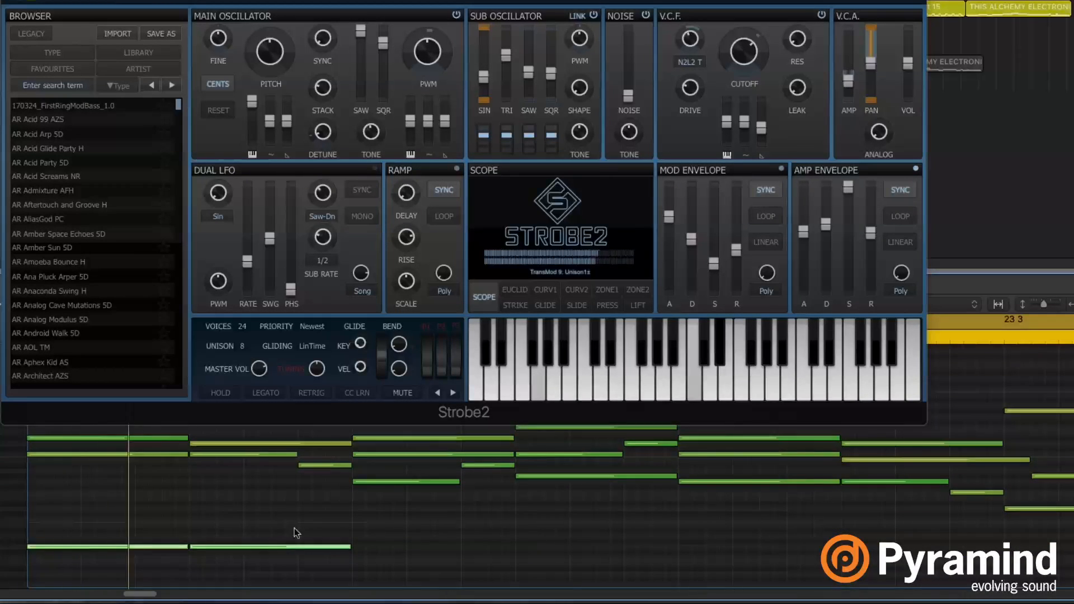
{"action": "left_click", "coordinate": [372, 531]}
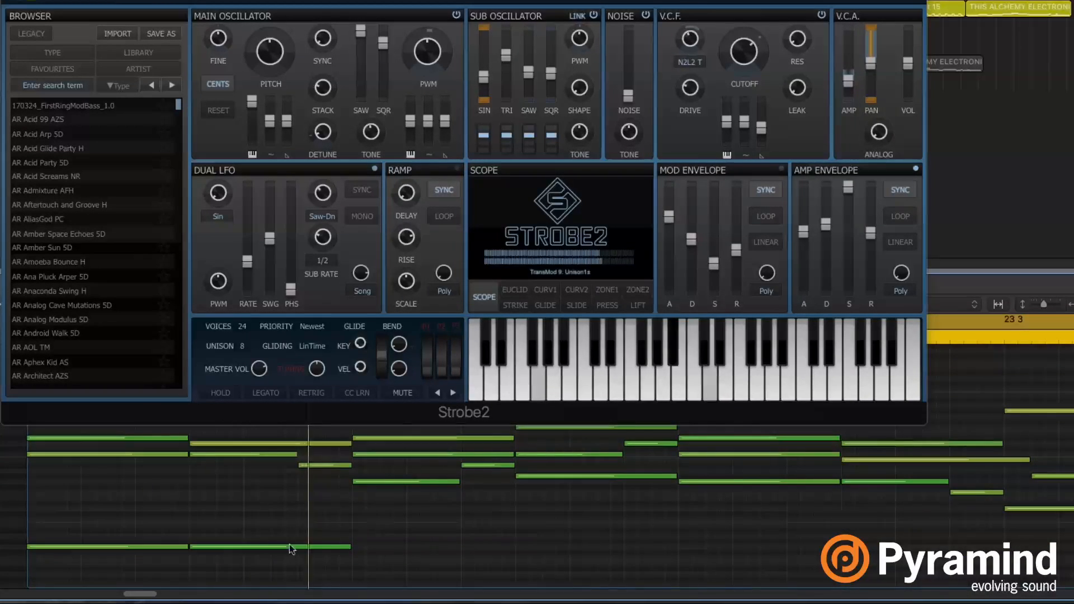
{"action": "left_click_drag", "start_coordinate": [139, 517], "coordinate": [258, 565]}
{"action": "key", "text": "alt+shift+Up"}
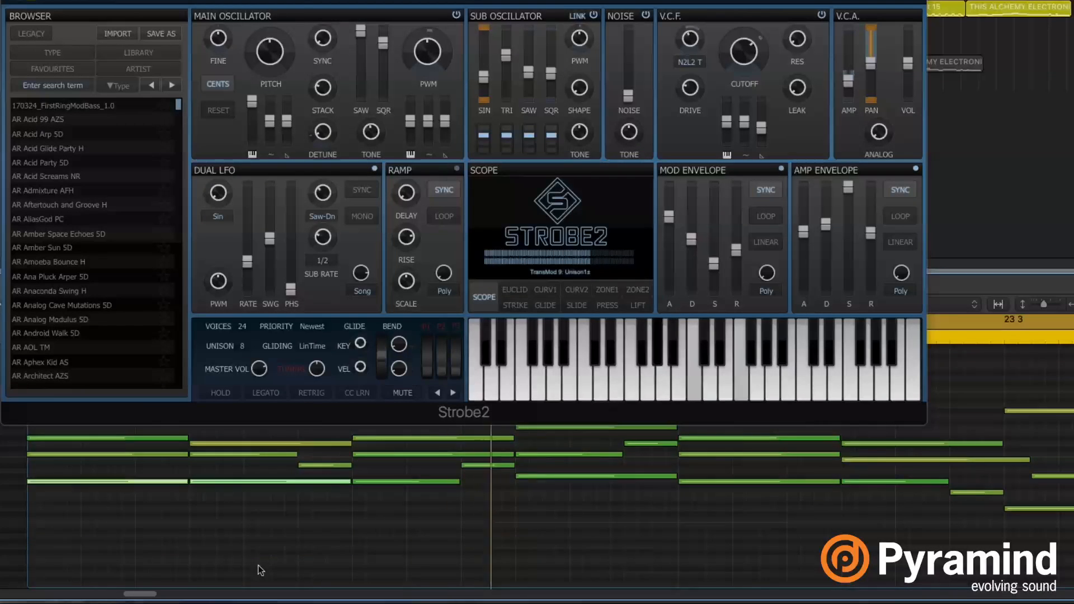
{"action": "key", "text": "space"}
{"action": "key", "text": "space"}
{"action": "key", "text": "space"}
{"action": "left_click_drag", "start_coordinate": [243, 327], "coordinate": [254, 389]}
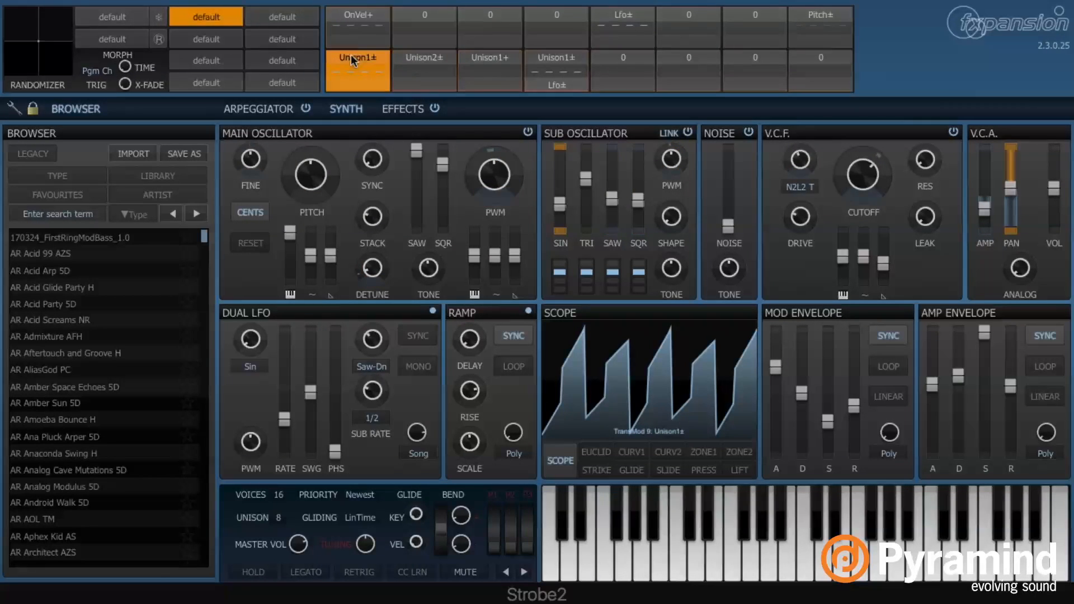
Browse the empty slot's source list beside OnVel+, through Const and Synth to Poly
{"action": "left_click", "coordinate": [430, 15]}
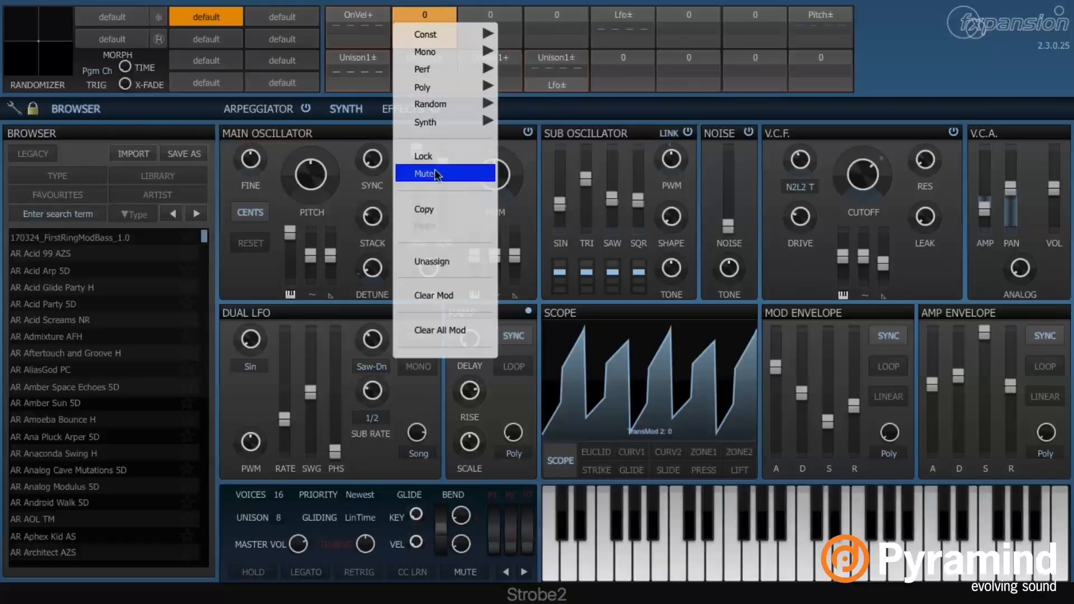
{"action": "left_click", "coordinate": [434, 15]}
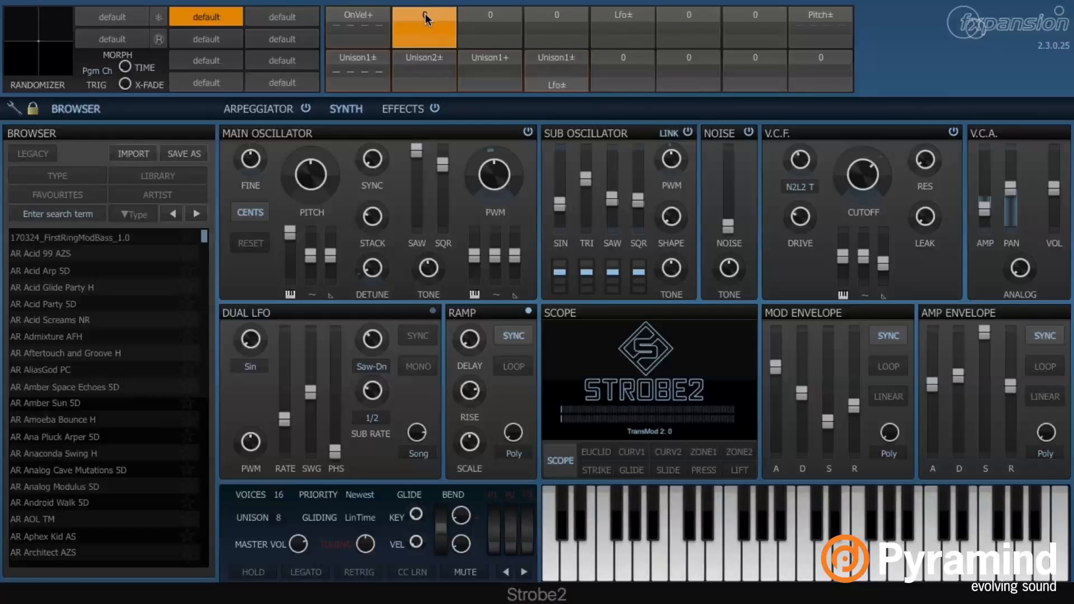
{"action": "left_click", "coordinate": [425, 18]}
{"action": "mouse_move", "coordinate": [449, 127]}
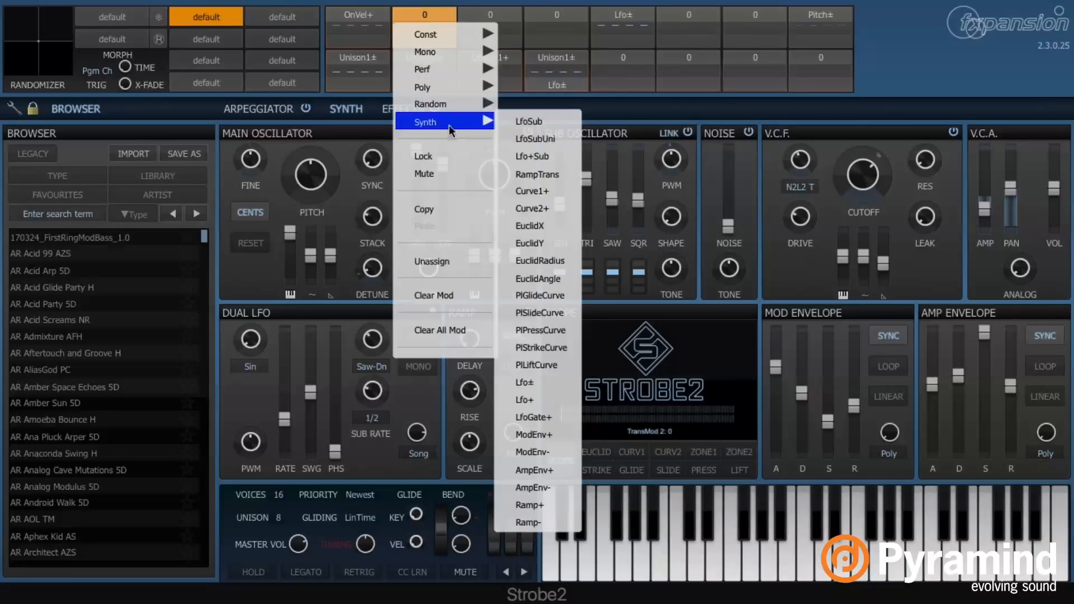
{"action": "left_click", "coordinate": [430, 31]}
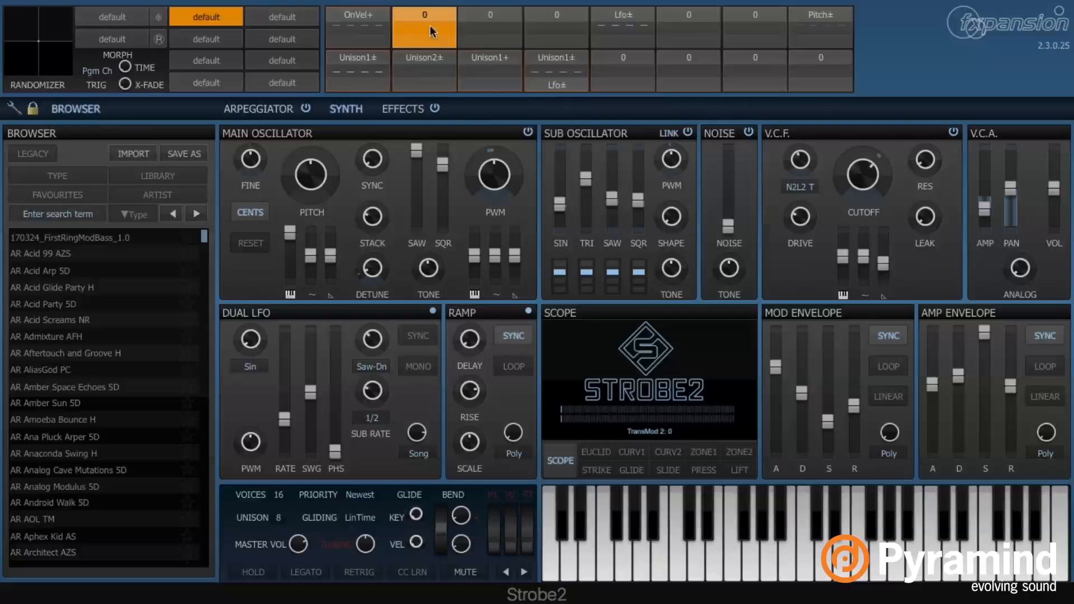
{"action": "left_click", "coordinate": [423, 39]}
{"action": "mouse_move", "coordinate": [469, 147]}
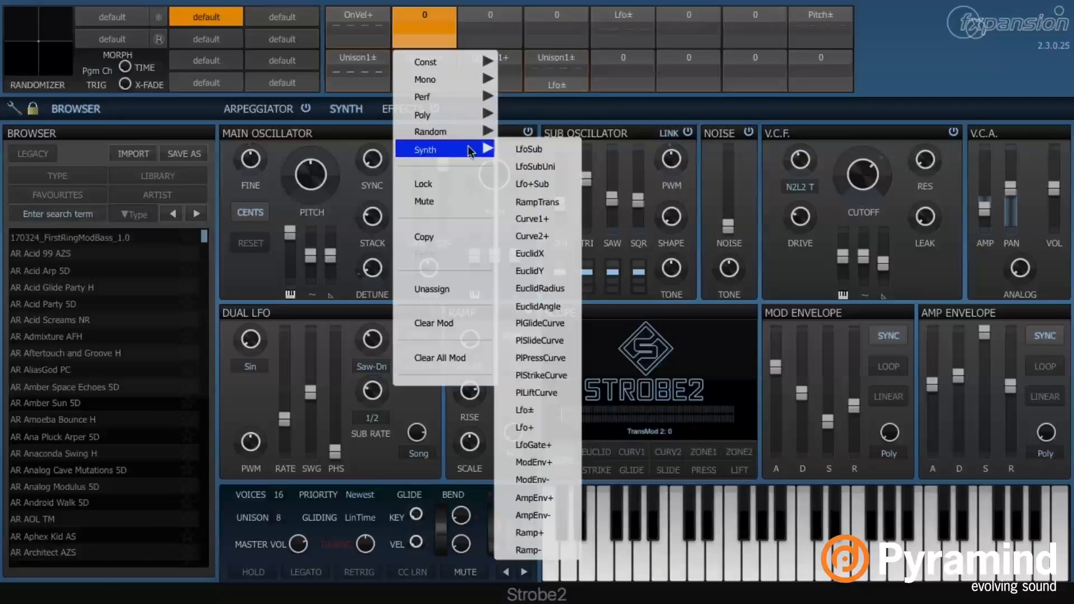
{"action": "mouse_move", "coordinate": [447, 59]}
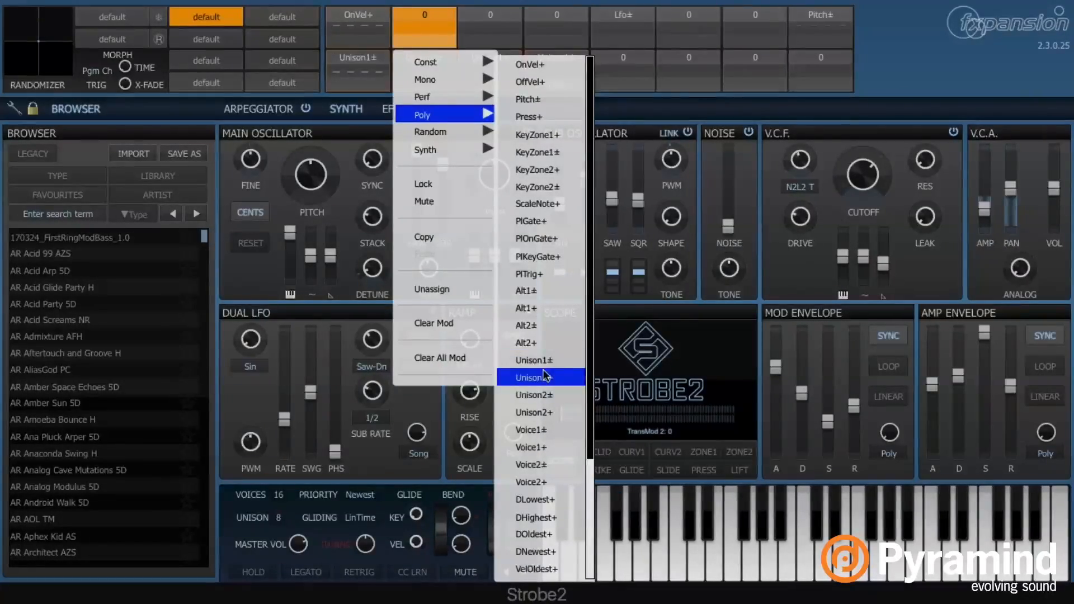
Assign Unison1± as the TransMod 2 source, then try a constant value of 1
{"action": "left_click", "coordinate": [555, 358]}
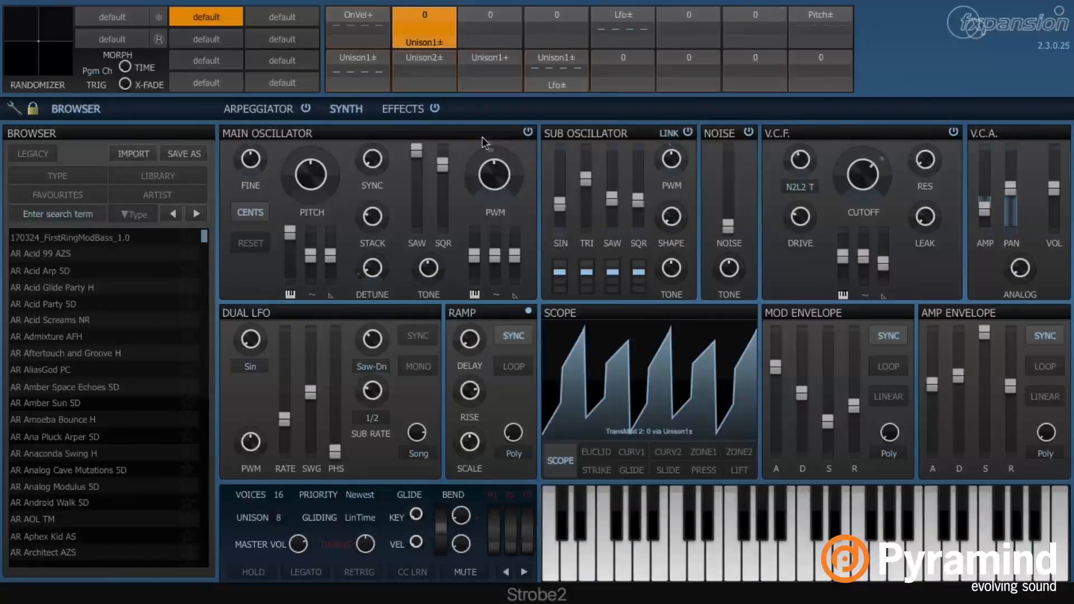
{"action": "left_click", "coordinate": [429, 38]}
{"action": "mouse_move", "coordinate": [469, 61]}
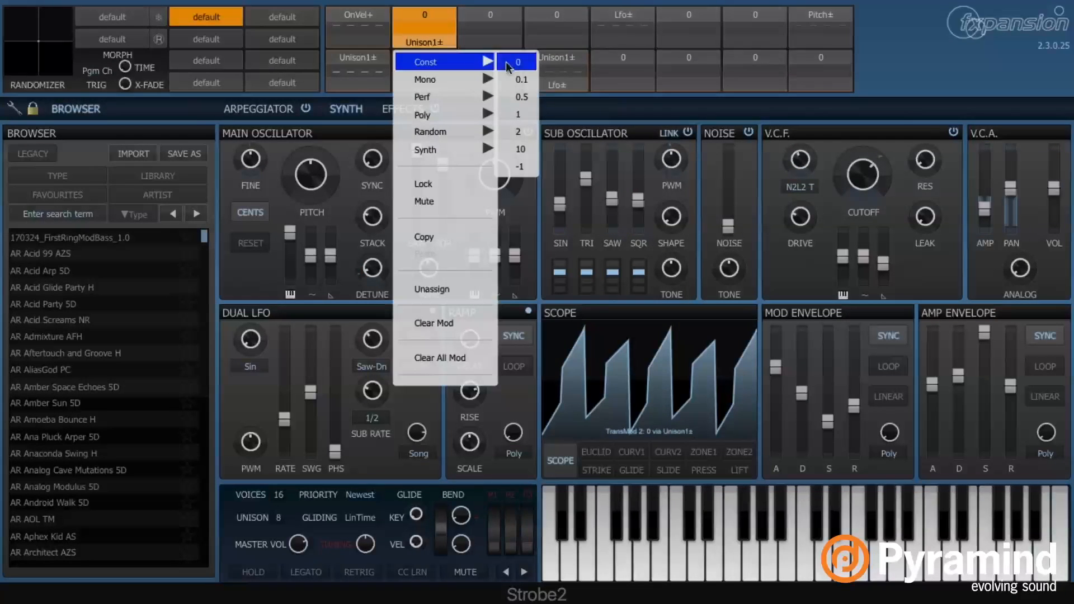
{"action": "left_click", "coordinate": [523, 114]}
Set the source back to Unison1± and let it push V.C.A. volume up to 36 dB
{"action": "left_click", "coordinate": [433, 16]}
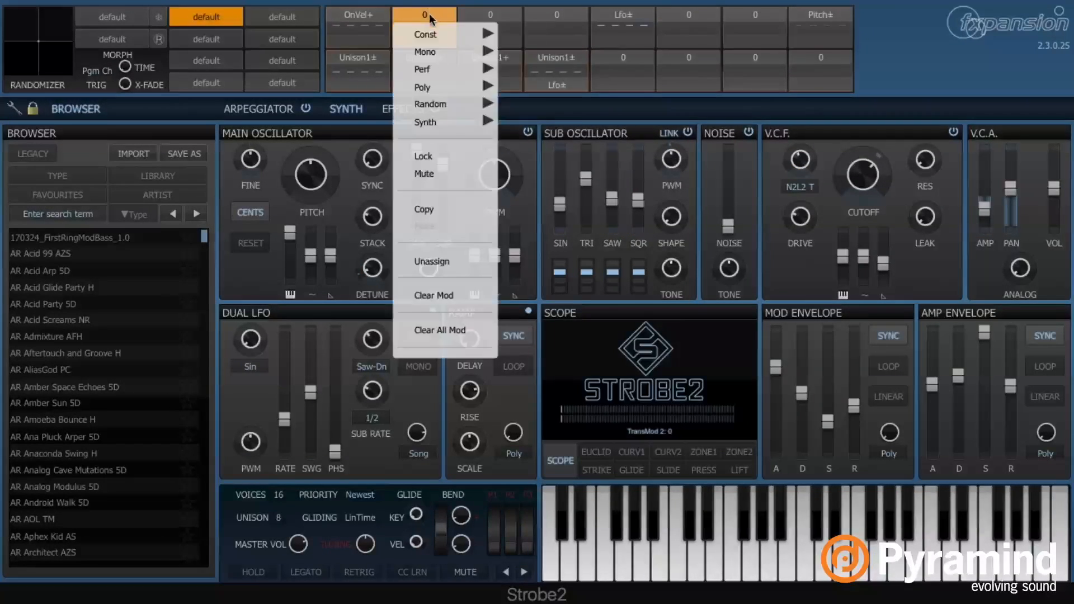
{"action": "mouse_move", "coordinate": [480, 88]}
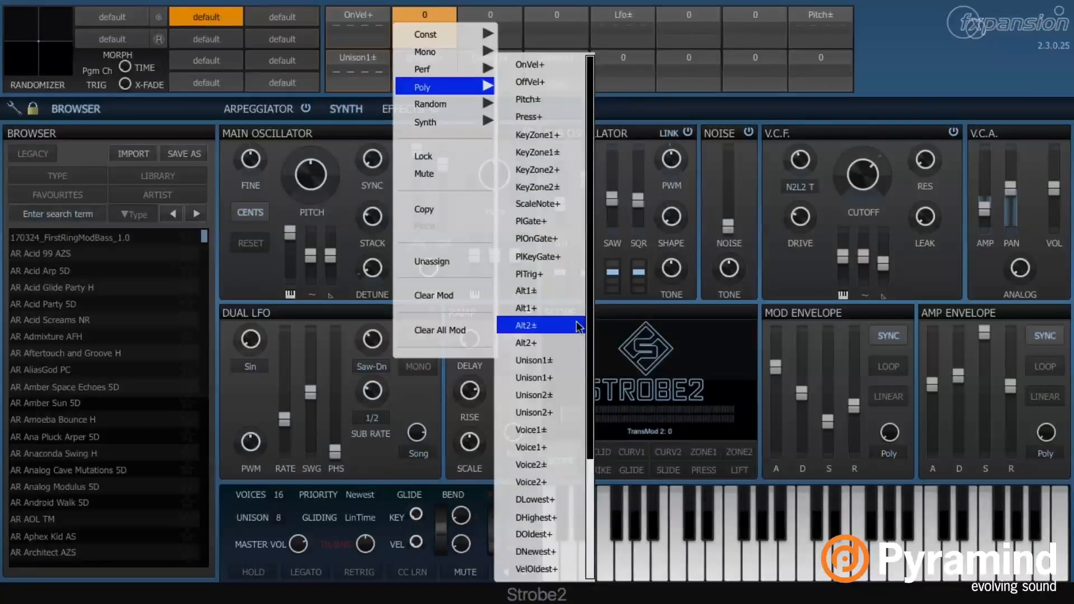
{"action": "left_click", "coordinate": [582, 361]}
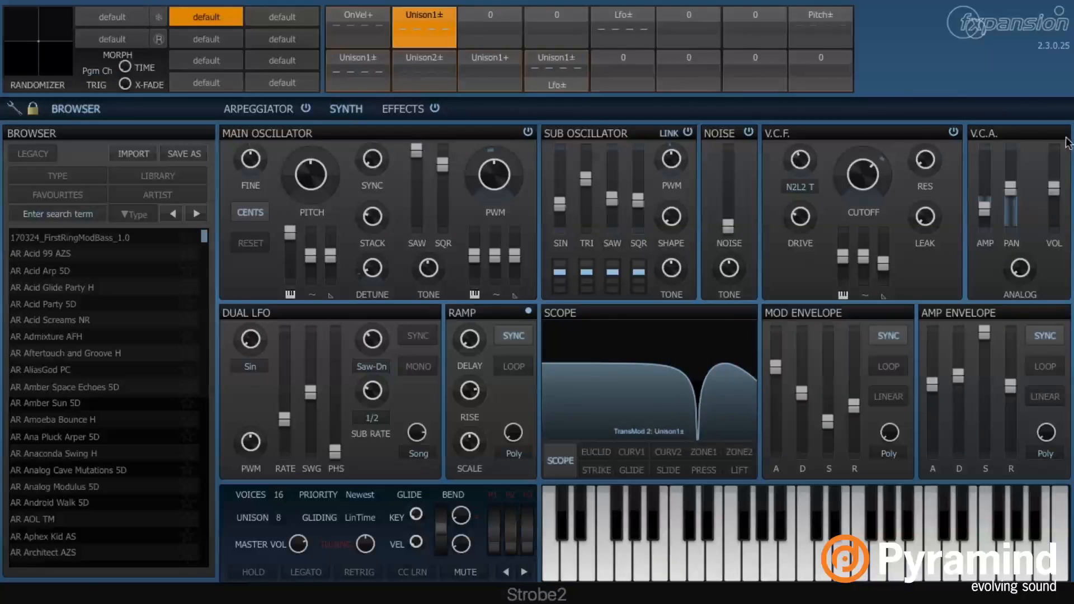
{"action": "left_click_drag", "start_coordinate": [1054, 162], "coordinate": [1055, 187]}
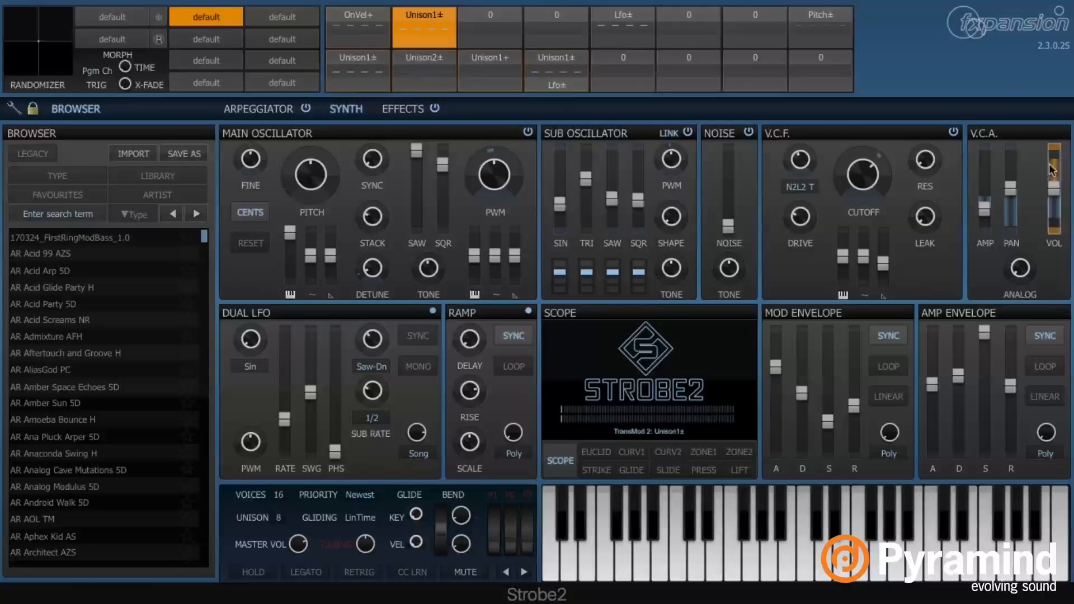
Switch TransMod 2's source from Poly Unison1± to unipolar Unison1+
{"action": "left_click", "coordinate": [415, 28]}
{"action": "mouse_move", "coordinate": [467, 94]}
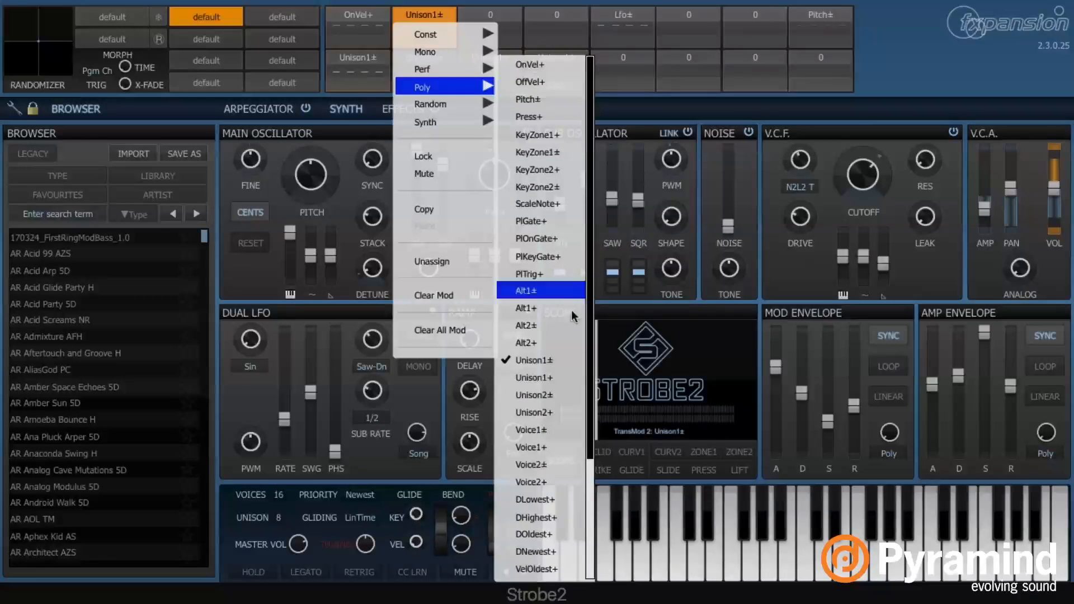
{"action": "left_click", "coordinate": [558, 378]}
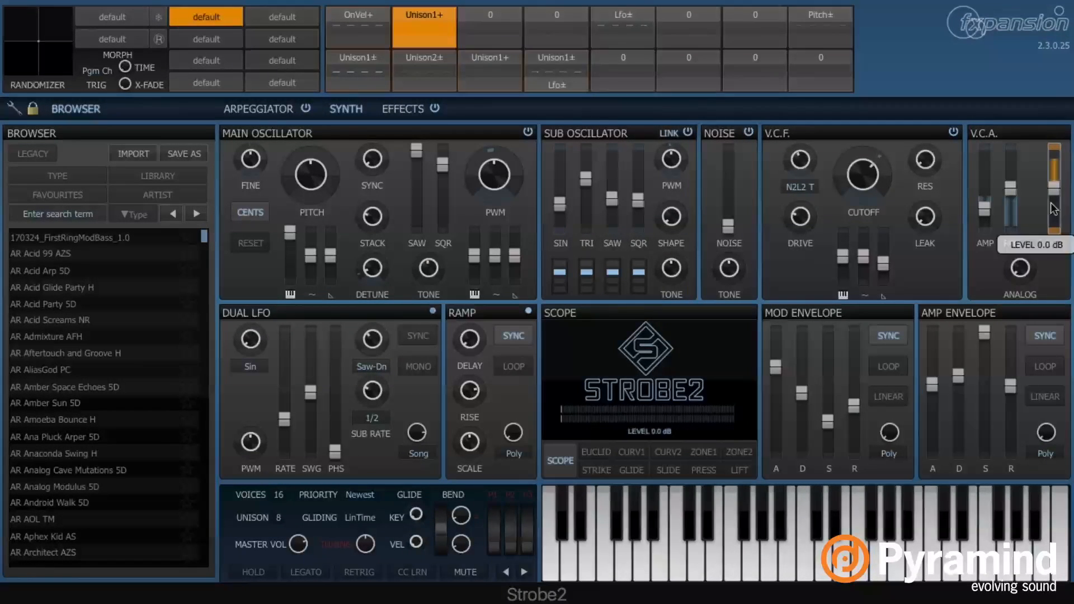
{"action": "left_click", "coordinate": [432, 21]}
{"action": "mouse_move", "coordinate": [460, 88]}
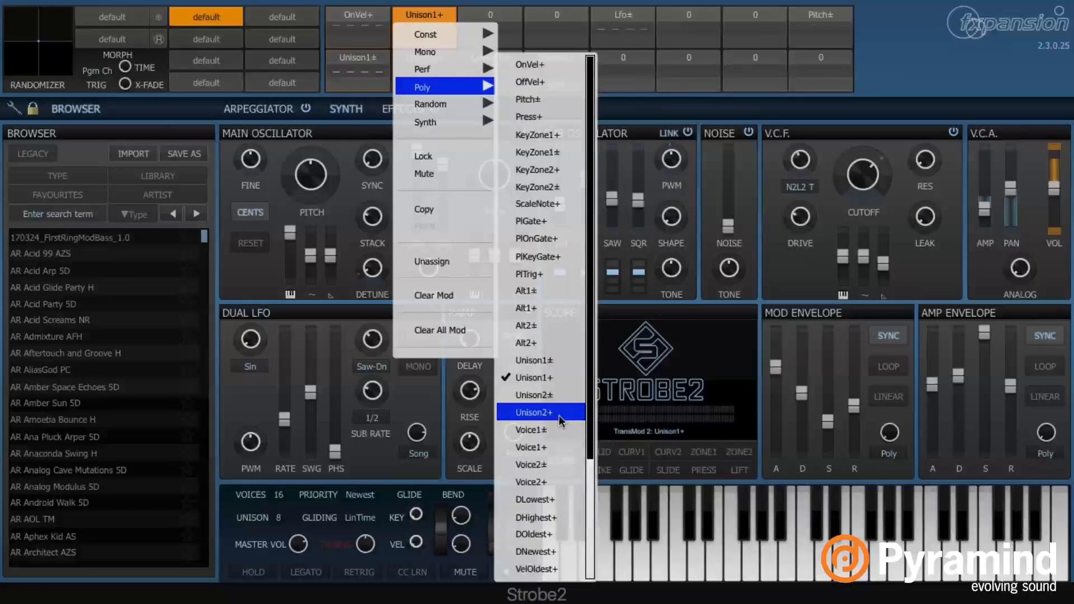
Clear the Unison1+ modulation from the V.C.A. volume with Clear Param Mod
{"action": "left_click", "coordinate": [1066, 243]}
{"action": "right_click", "coordinate": [1048, 169]}
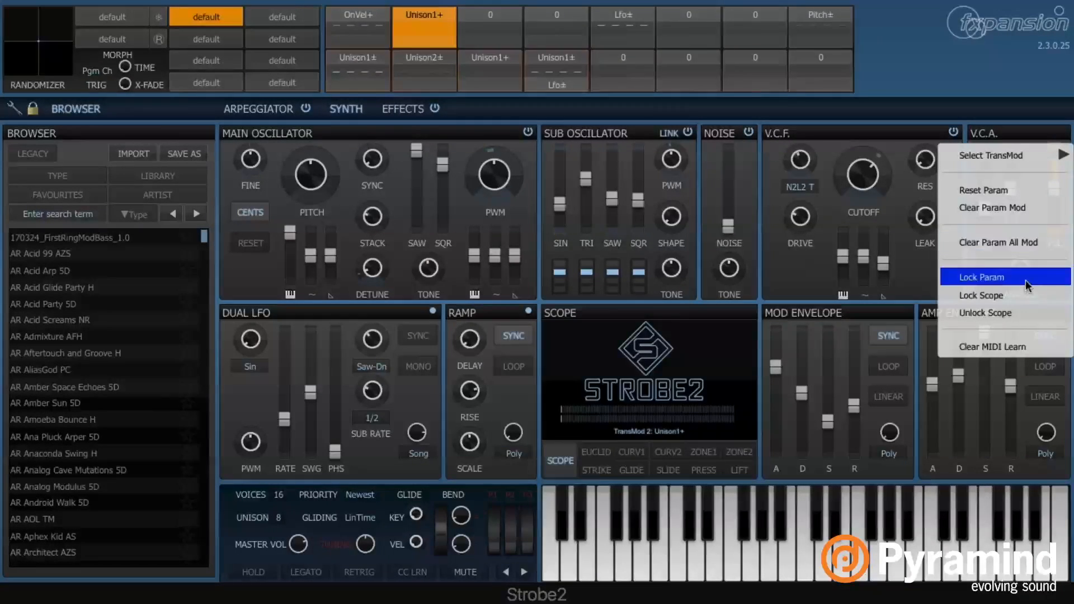
{"action": "left_click", "coordinate": [1023, 208]}
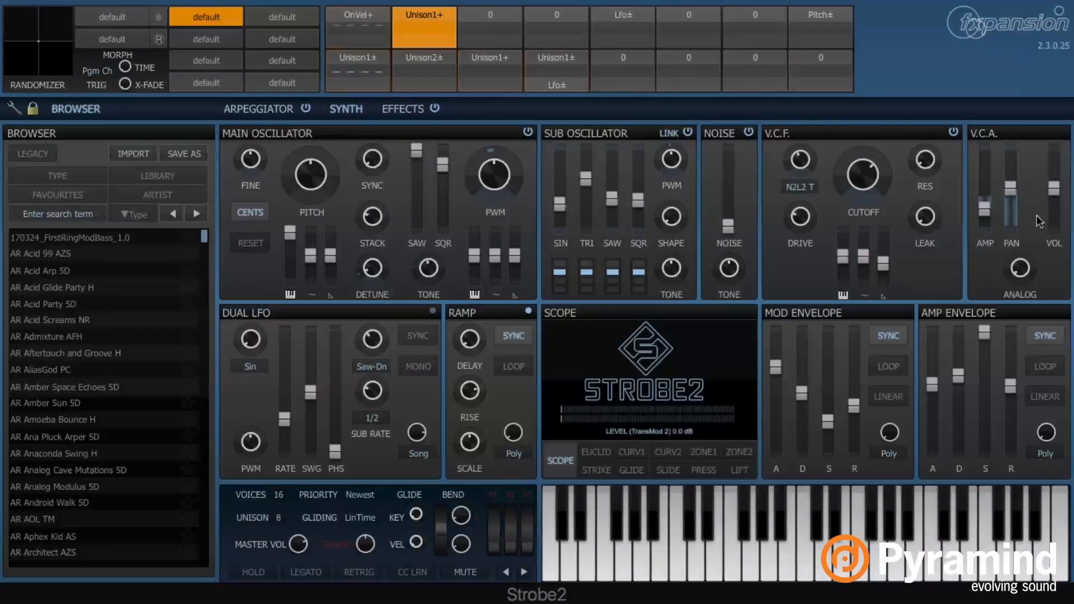
Select the bottom-row Unison1± TransMod slot that drives sub sine and pan
{"action": "left_click", "coordinate": [429, 16]}
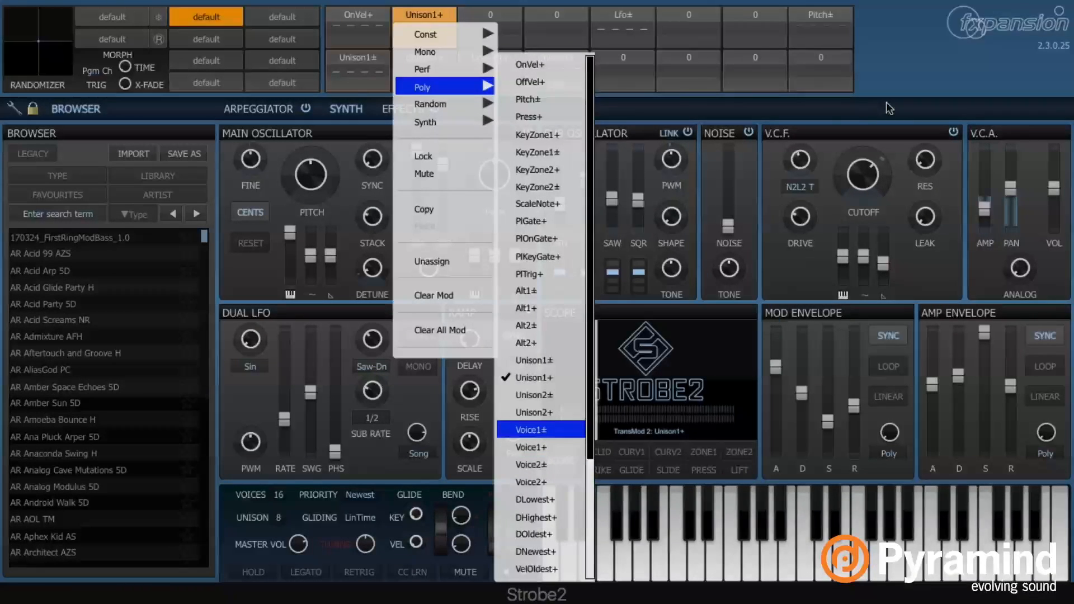
{"action": "left_click", "coordinate": [910, 78]}
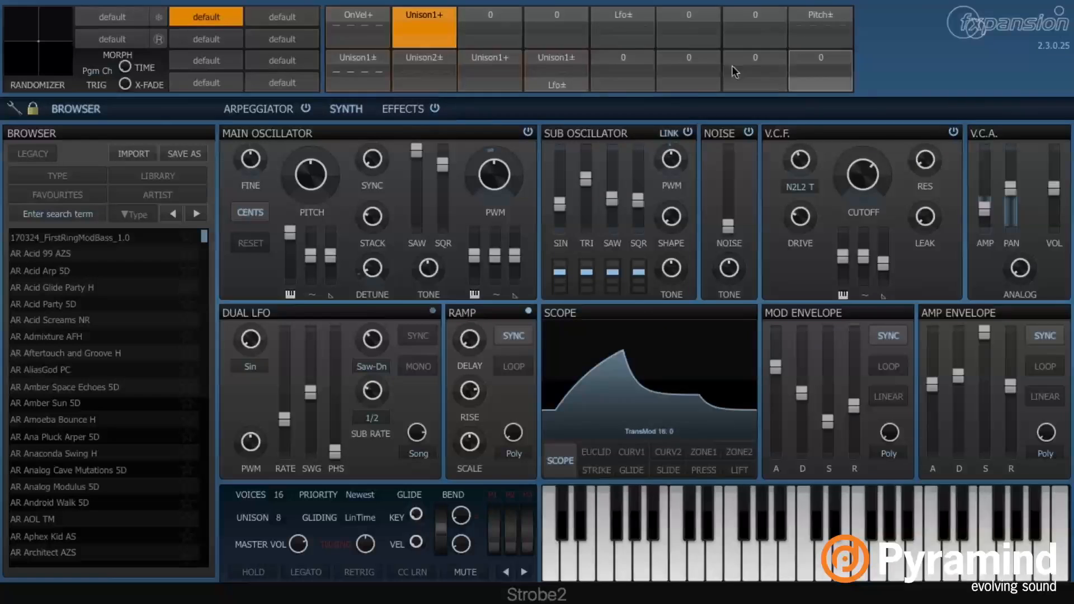
{"action": "right_click", "coordinate": [357, 60]}
{"action": "left_click", "coordinate": [349, 55]}
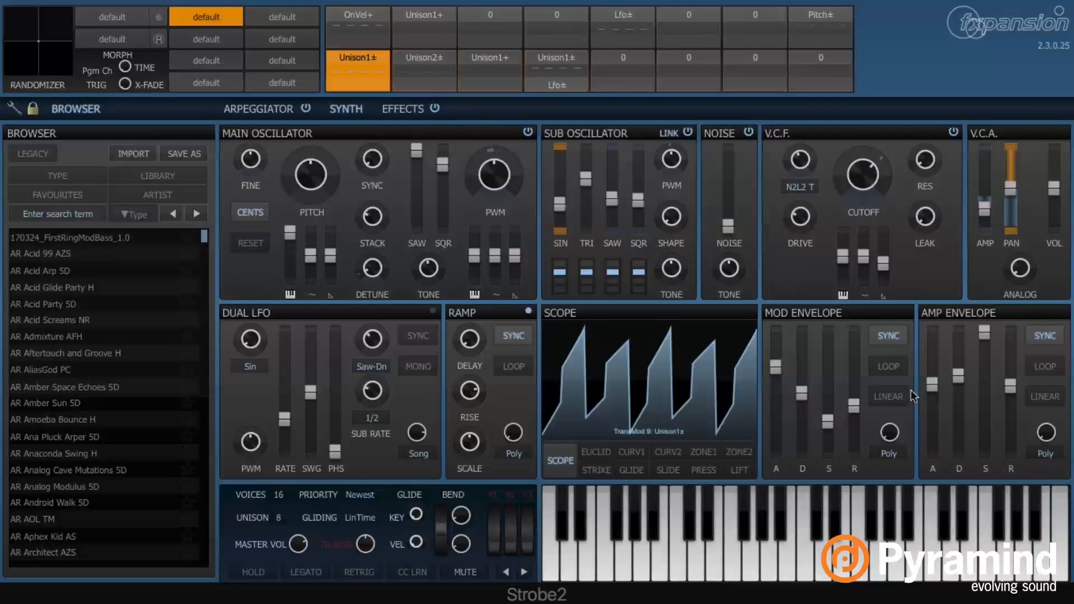
Clear the Unison1± modulation from SUB SIN and PAN, then drag PAN's depth toward the left
{"action": "right_click", "coordinate": [562, 167]}
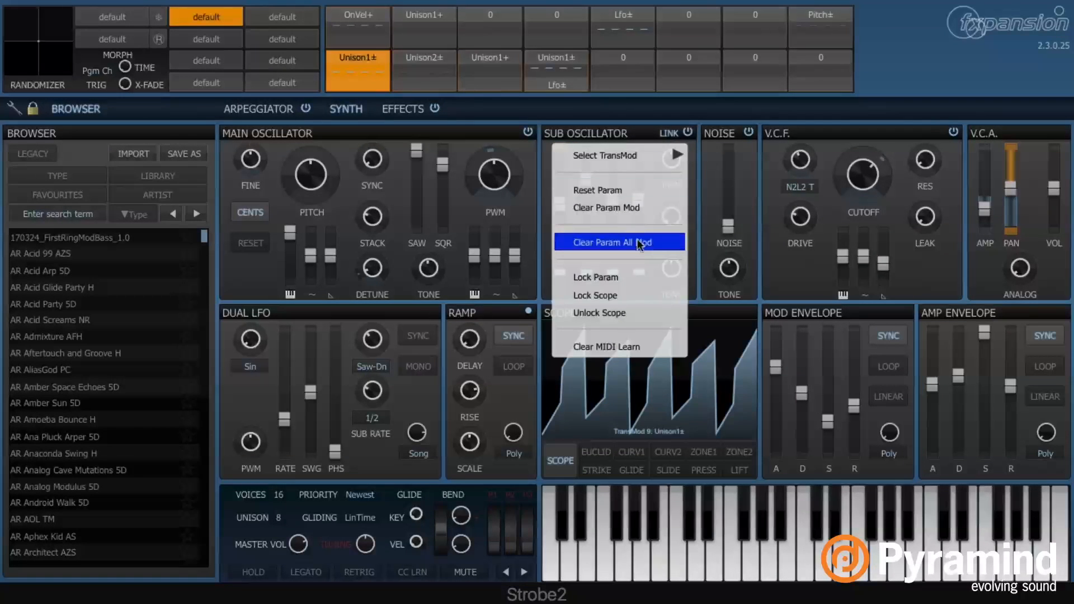
{"action": "left_click", "coordinate": [609, 208]}
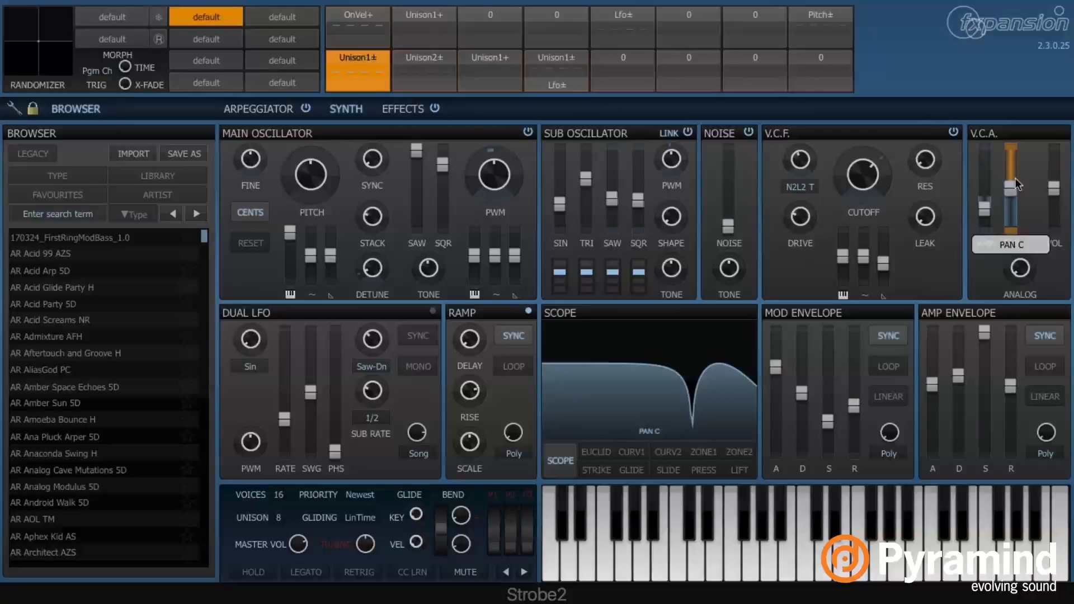
{"action": "right_click", "coordinate": [1010, 167]}
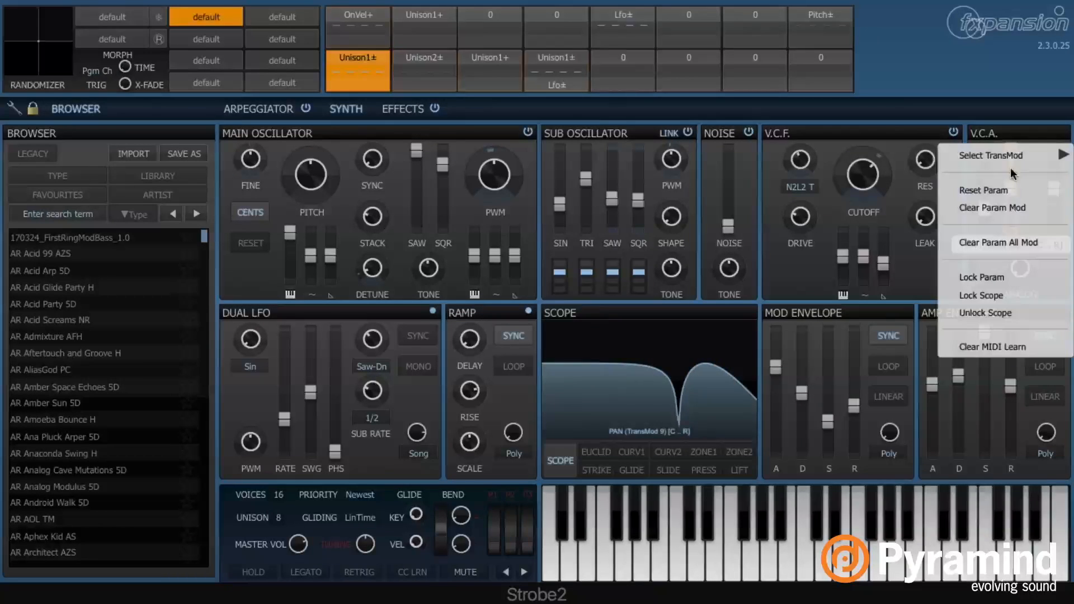
{"action": "left_click", "coordinate": [1029, 209]}
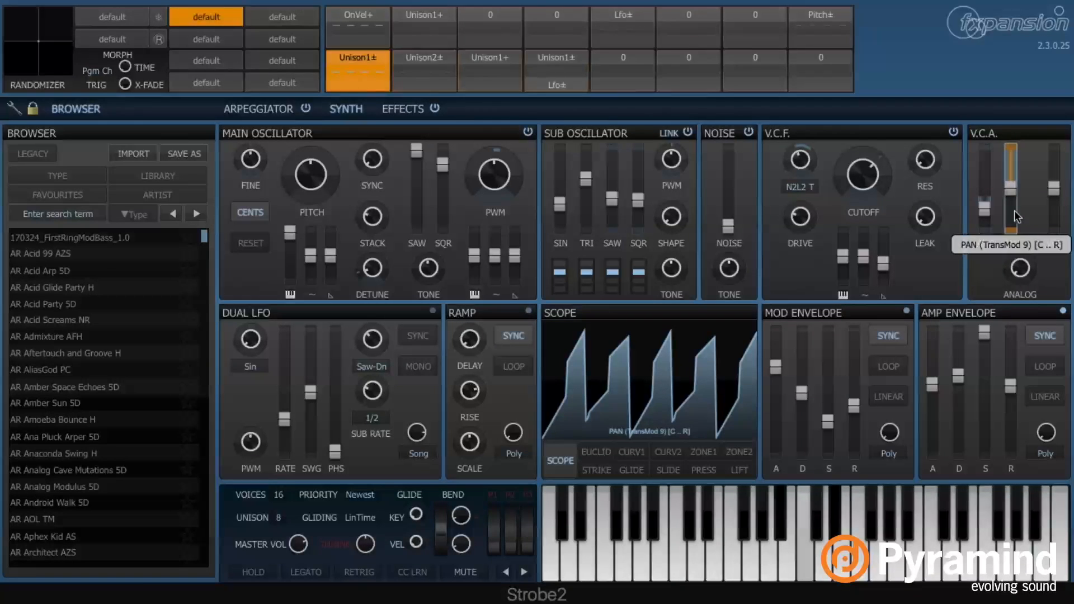
{"action": "left_click_drag", "start_coordinate": [1014, 210], "coordinate": [1015, 300]}
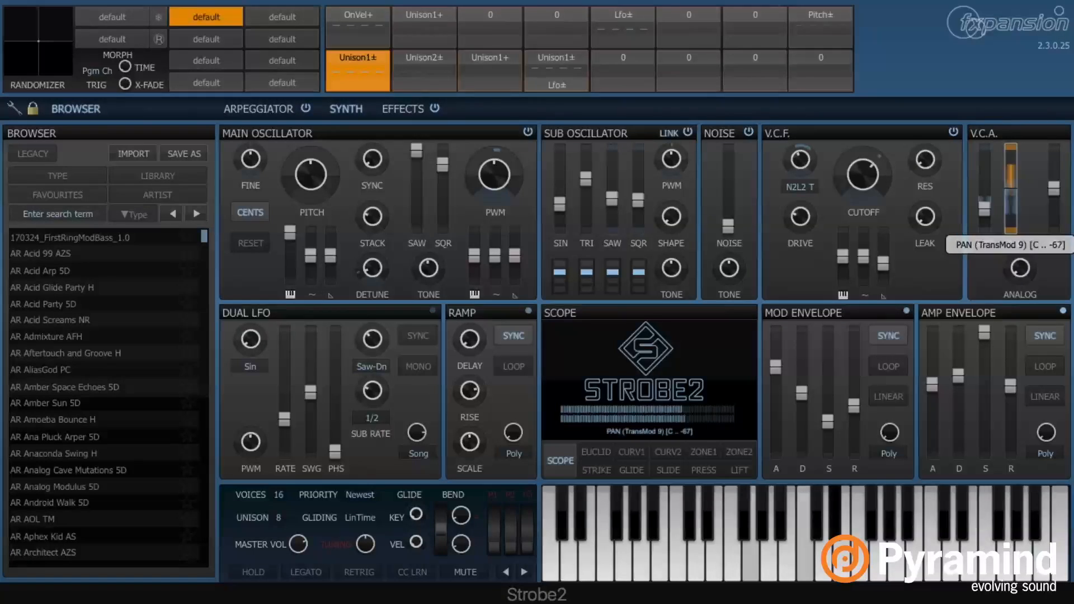
Clear all modulation from the V.C.A. pan and give it a new Unison1± range
{"action": "right_click", "coordinate": [358, 56]}
{"action": "left_click", "coordinate": [935, 66]}
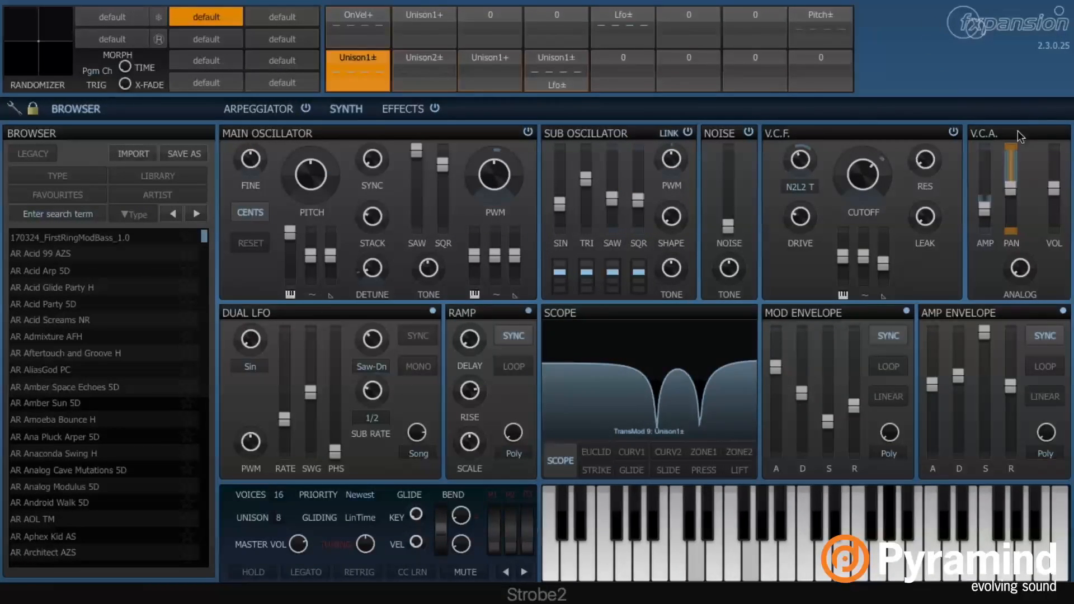
{"action": "right_click", "coordinate": [1009, 157]}
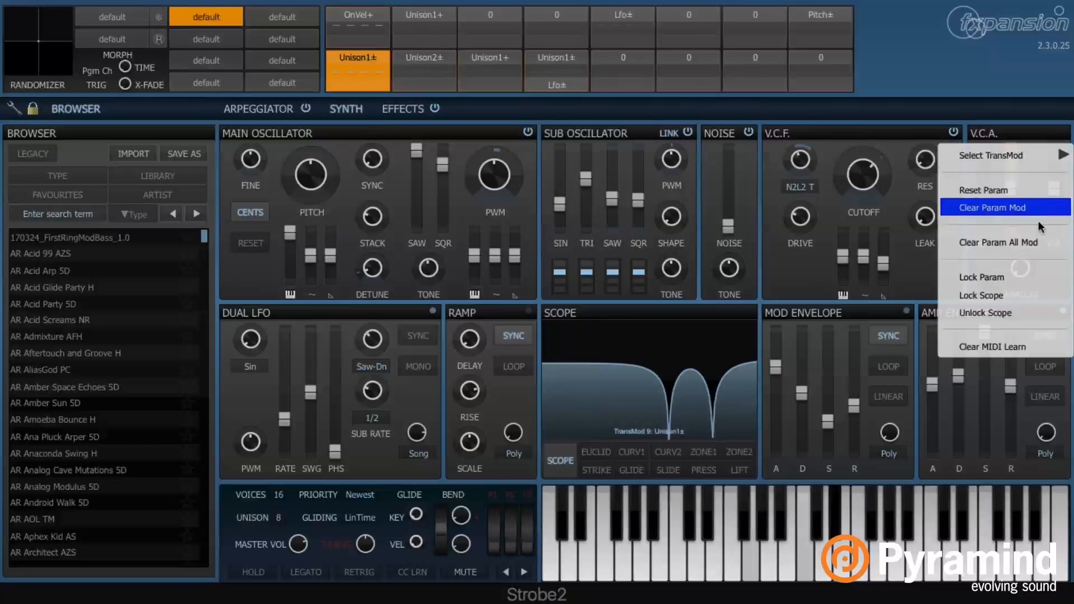
{"action": "left_click", "coordinate": [1040, 240]}
{"action": "left_click_drag", "start_coordinate": [1009, 163], "coordinate": [1009, 118]}
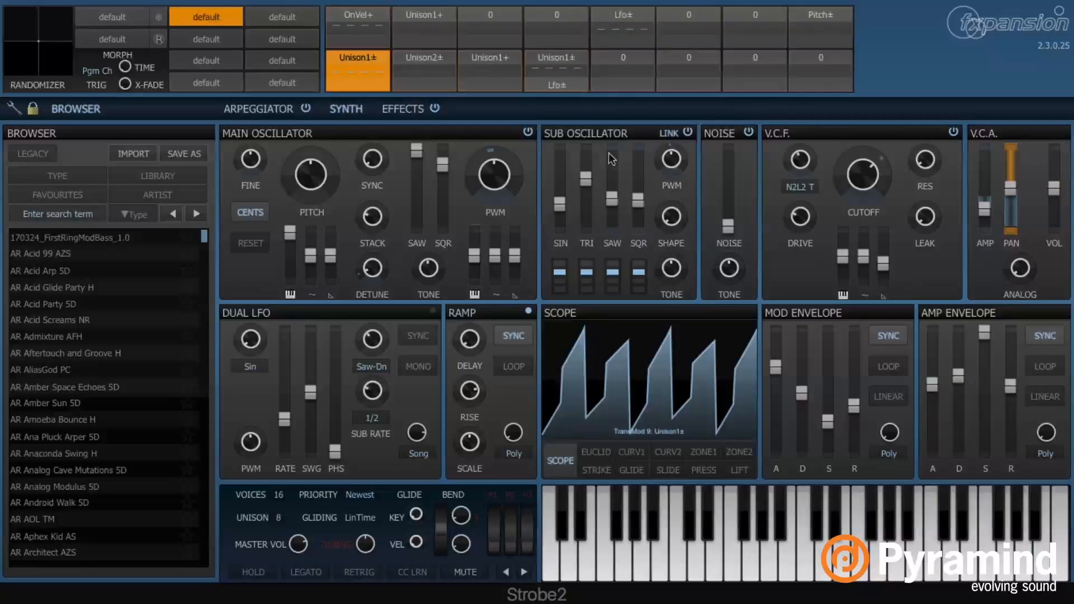
Select the Unison2± slot and clear its modulation from PWM and DETUNE
{"action": "right_click", "coordinate": [430, 56]}
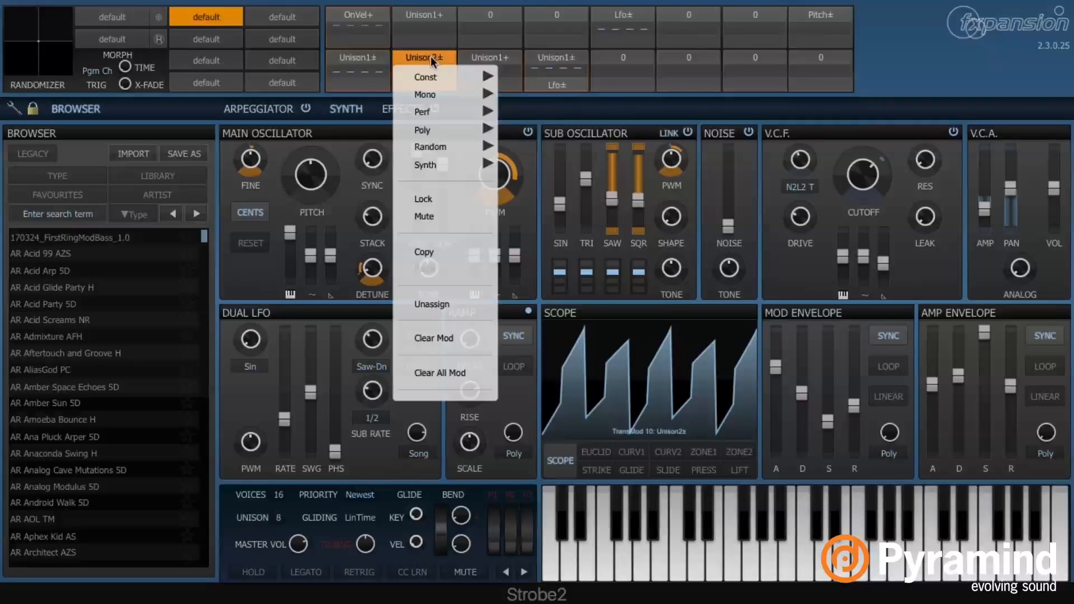
{"action": "left_click", "coordinate": [425, 49]}
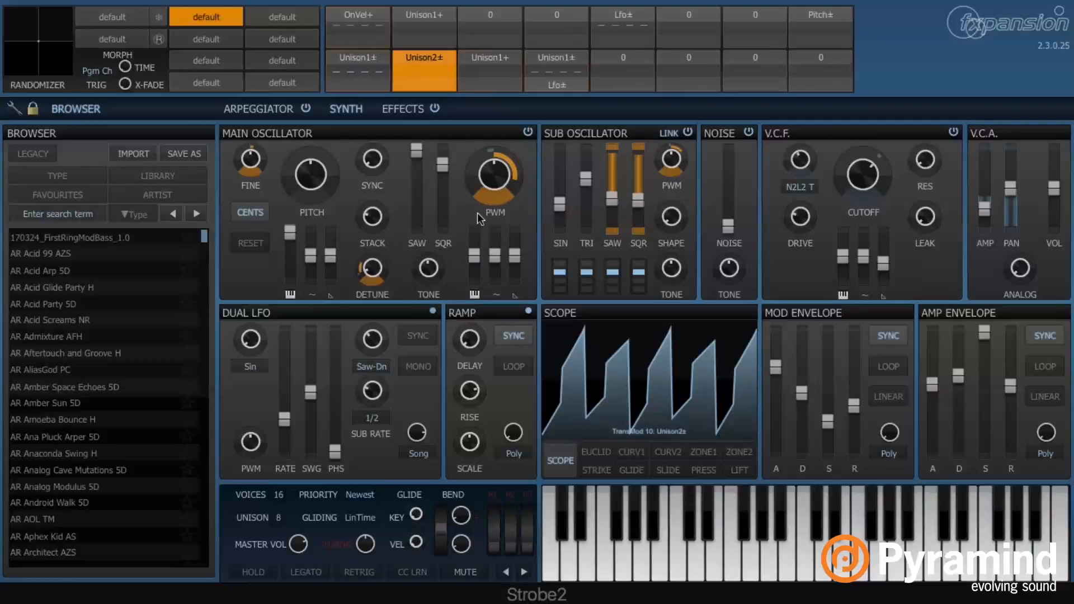
{"action": "right_click", "coordinate": [488, 175]}
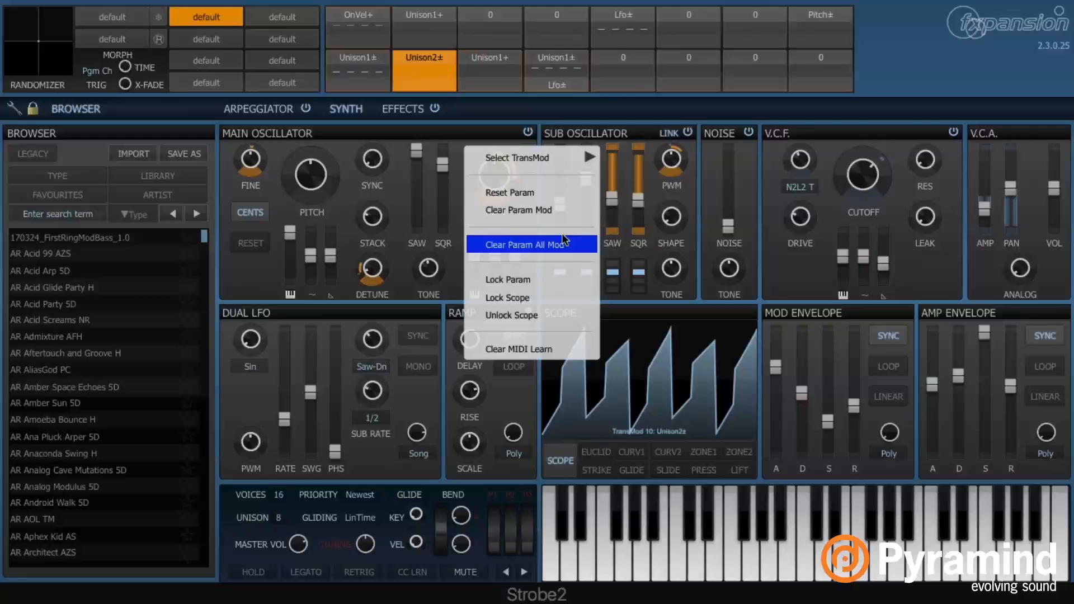
{"action": "left_click", "coordinate": [558, 210]}
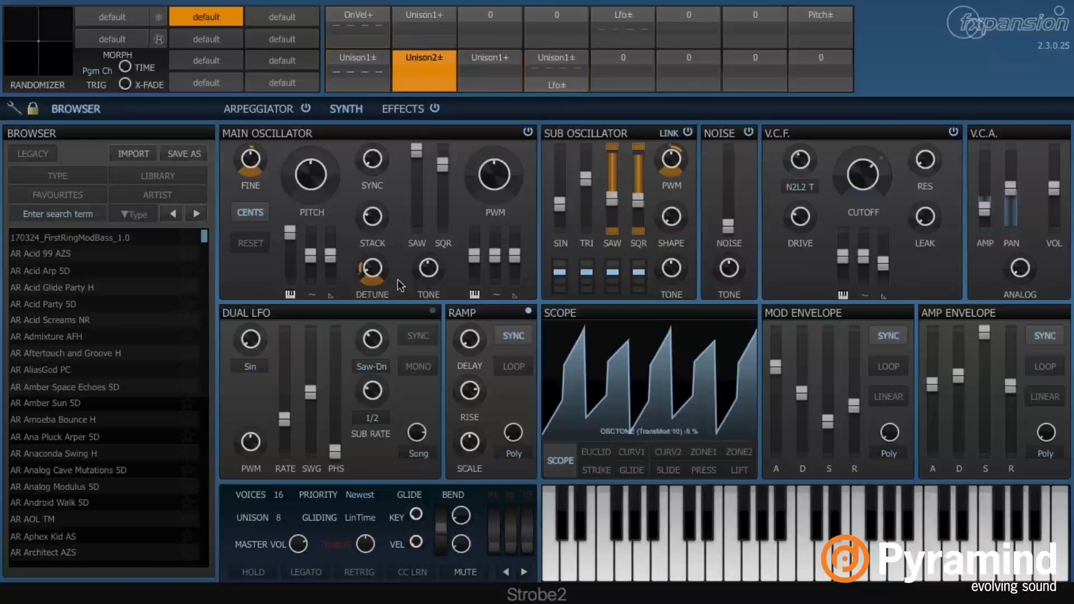
{"action": "right_click", "coordinate": [374, 268]}
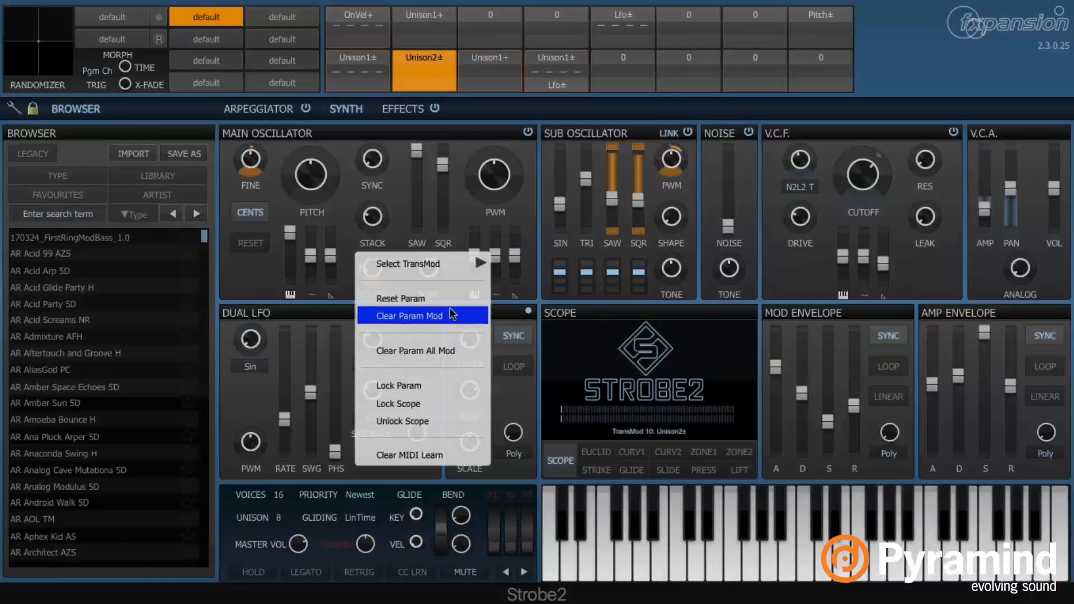
{"action": "left_click", "coordinate": [451, 314]}
Clear the Unison2± modulation from FINE, SUB SAW and SUB SQR
{"action": "right_click", "coordinate": [233, 144]}
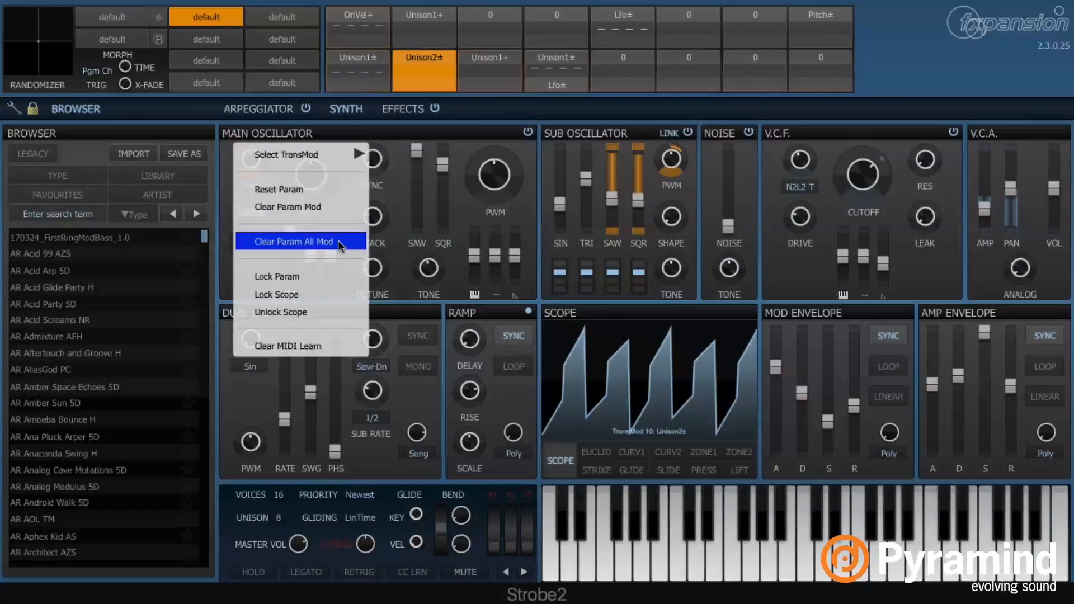
{"action": "left_click", "coordinate": [338, 207]}
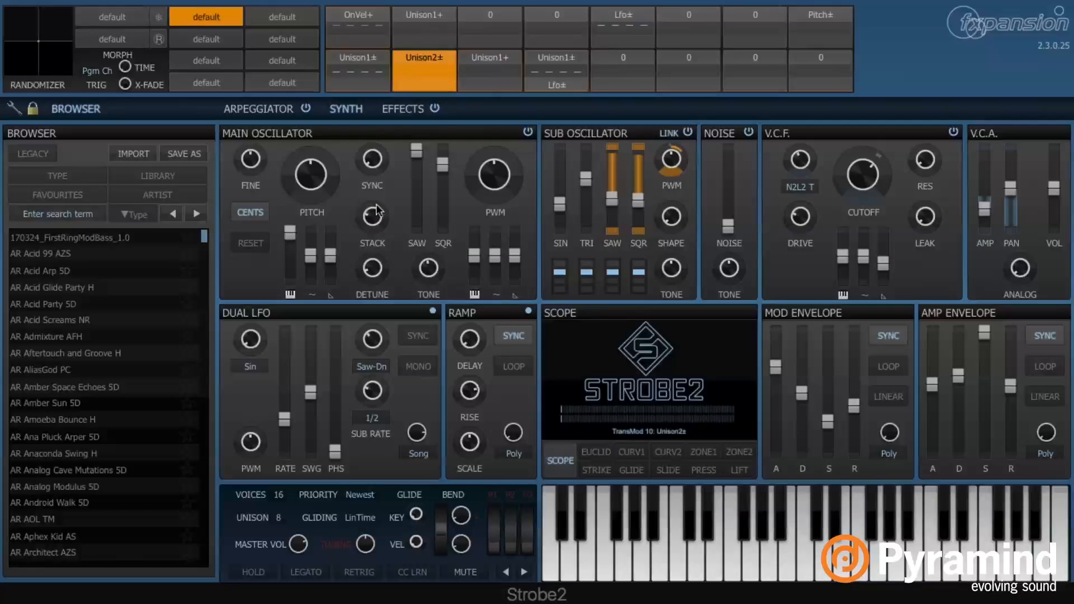
{"action": "right_click", "coordinate": [609, 174]}
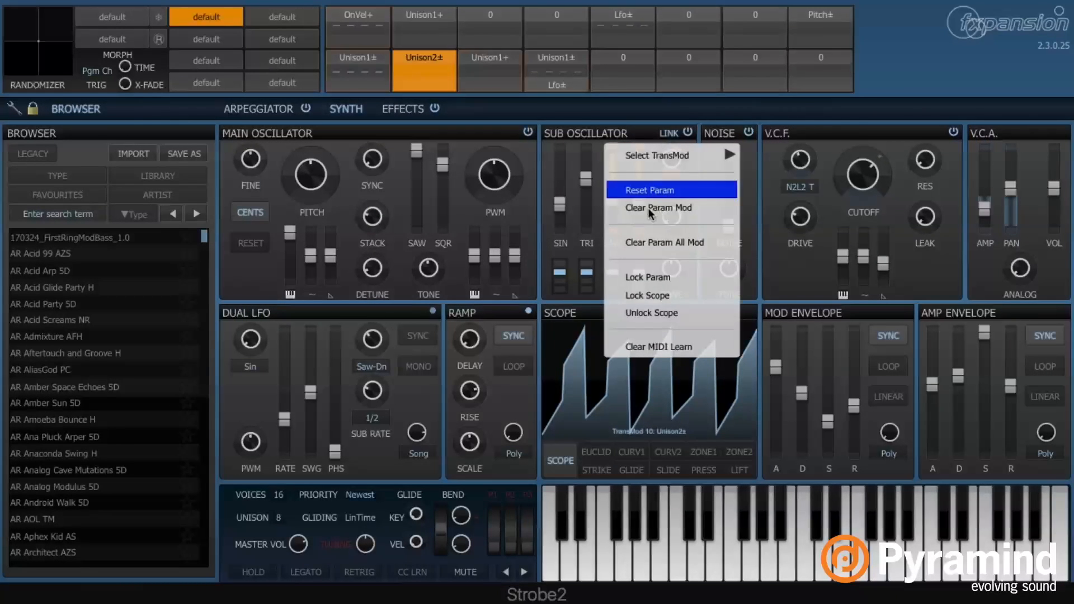
{"action": "left_click", "coordinate": [646, 207]}
{"action": "right_click", "coordinate": [637, 167]}
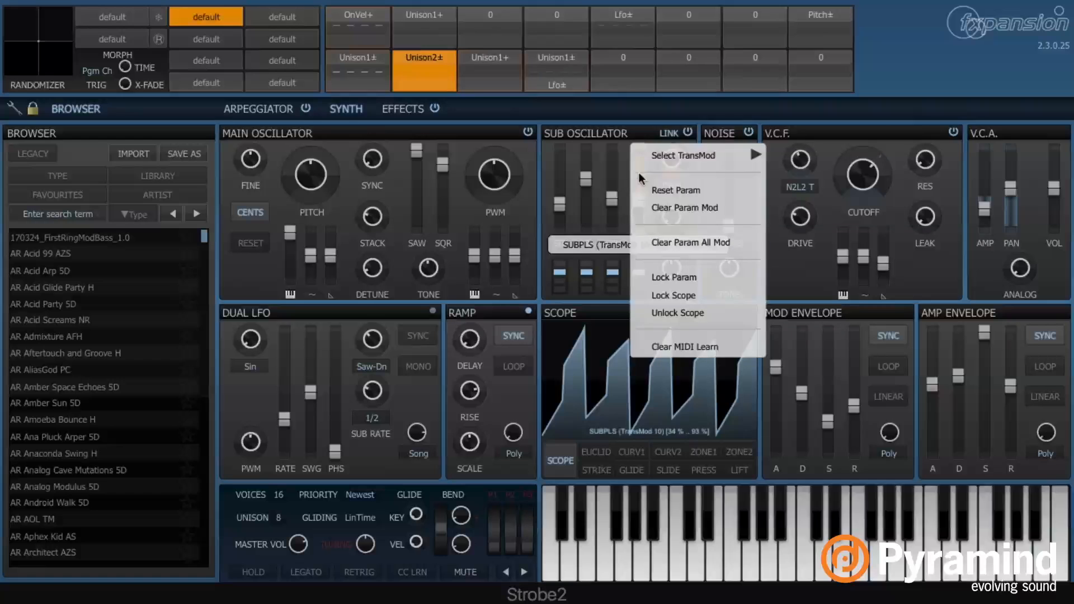
{"action": "left_click", "coordinate": [680, 207]}
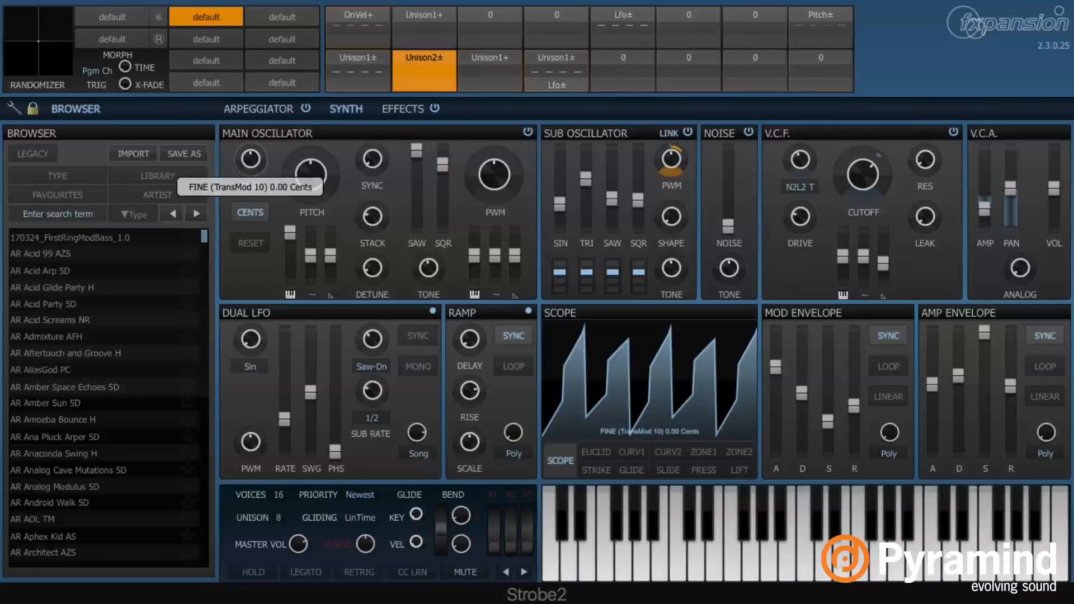
Add a small Unison2± modulation range to the main oscillator's FINE tuning
{"action": "left_click_drag", "start_coordinate": [250, 171], "coordinate": [250, 164]}
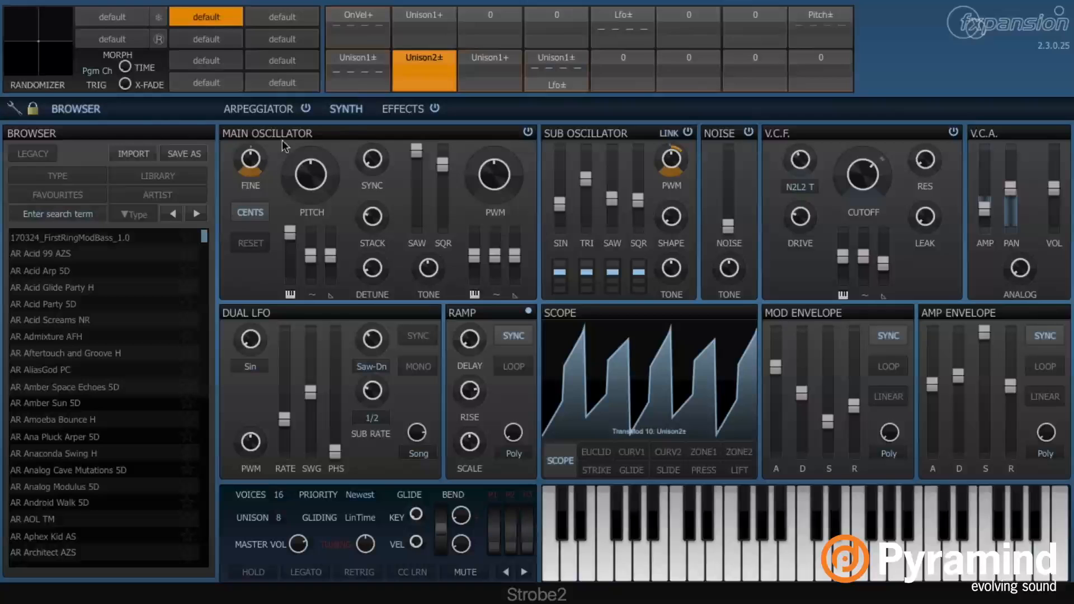
{"action": "left_click_drag", "start_coordinate": [264, 168], "coordinate": [264, 159]}
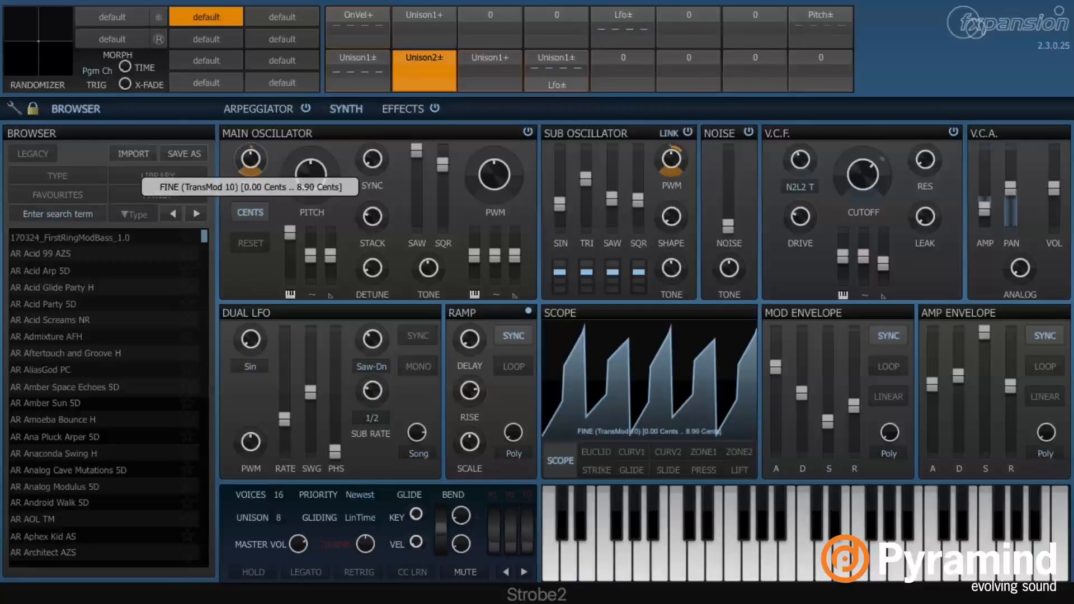
{"action": "mouse_move", "coordinate": [264, 160]}
{"action": "left_mouse_down"}
{"action": "mouse_move", "coordinate": [266, 145]}
{"action": "mouse_move", "coordinate": [267, 169]}
{"action": "mouse_move", "coordinate": [267, 136]}
{"action": "mouse_move", "coordinate": [267, 155]}
{"action": "left_mouse_up"}
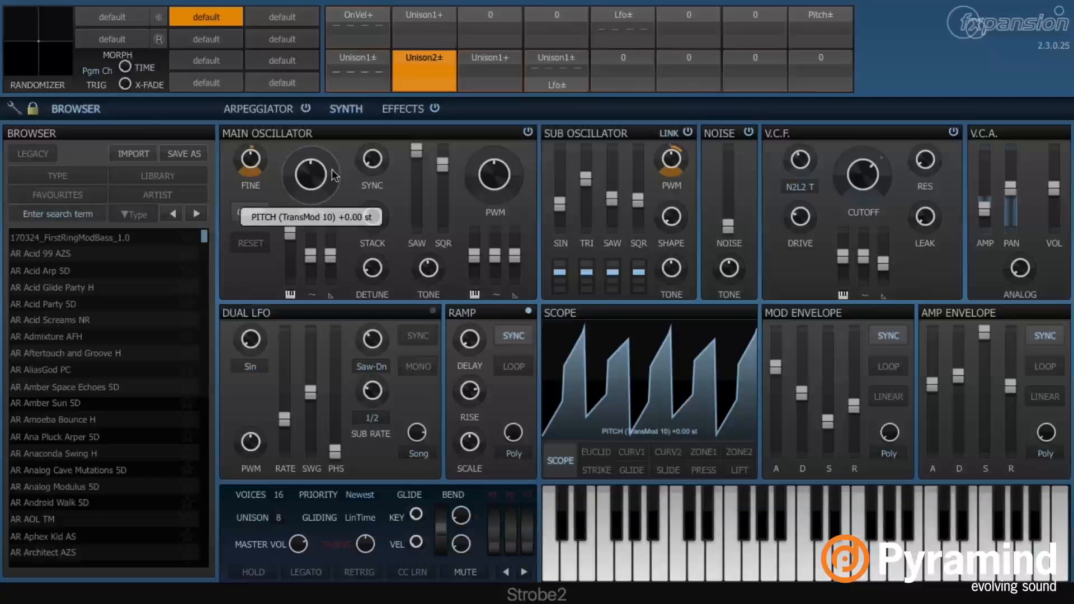
Try a Unison2± pitch modulation at +7 st, then remove it with Clear Param Mod
{"action": "mouse_move", "coordinate": [331, 169]}
{"action": "left_mouse_down"}
{"action": "mouse_move", "coordinate": [331, 157]}
{"action": "mouse_move", "coordinate": [332, 167]}
{"action": "left_mouse_up"}
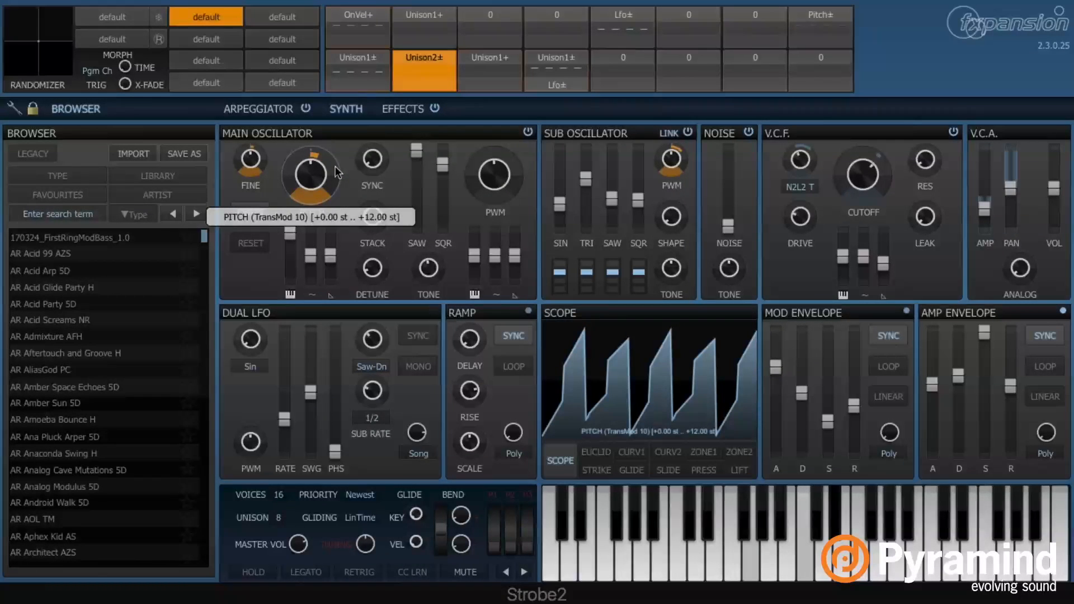
{"action": "left_click_drag", "start_coordinate": [335, 166], "coordinate": [335, 178]}
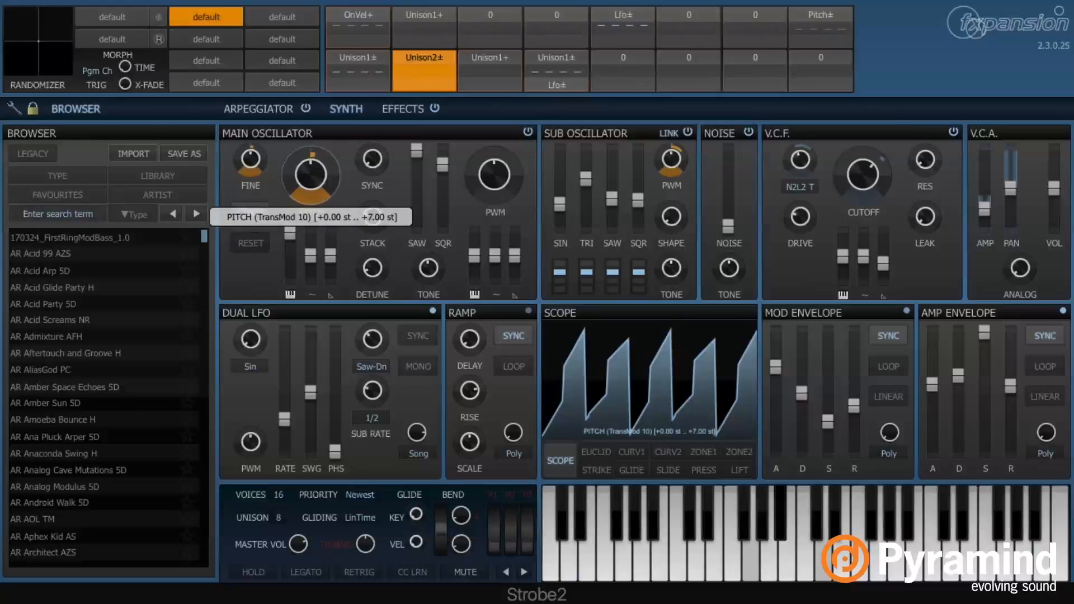
{"action": "right_click", "coordinate": [334, 166]}
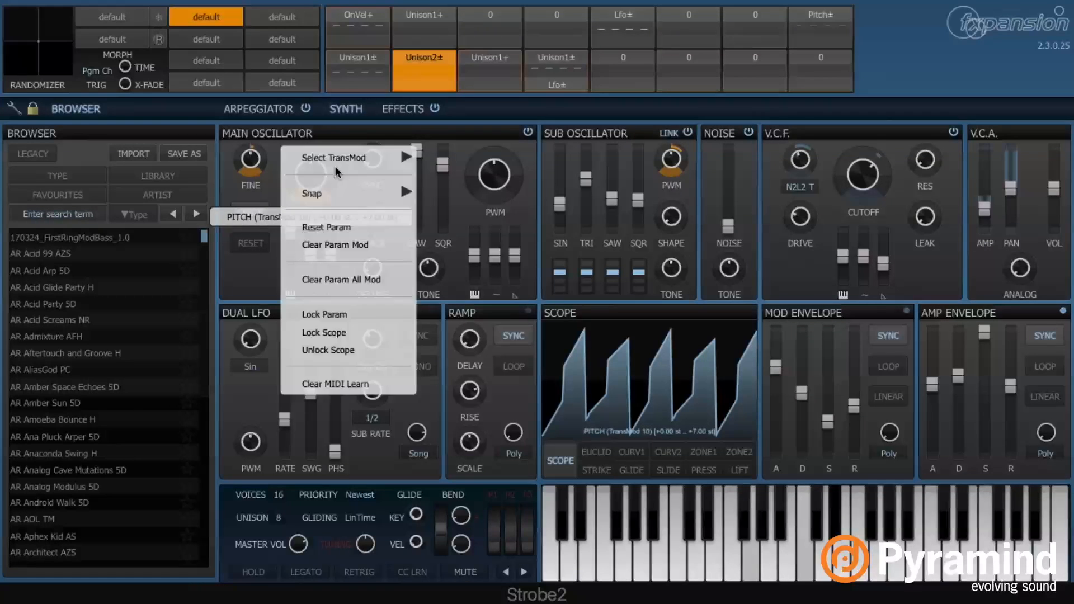
{"action": "left_click", "coordinate": [372, 246]}
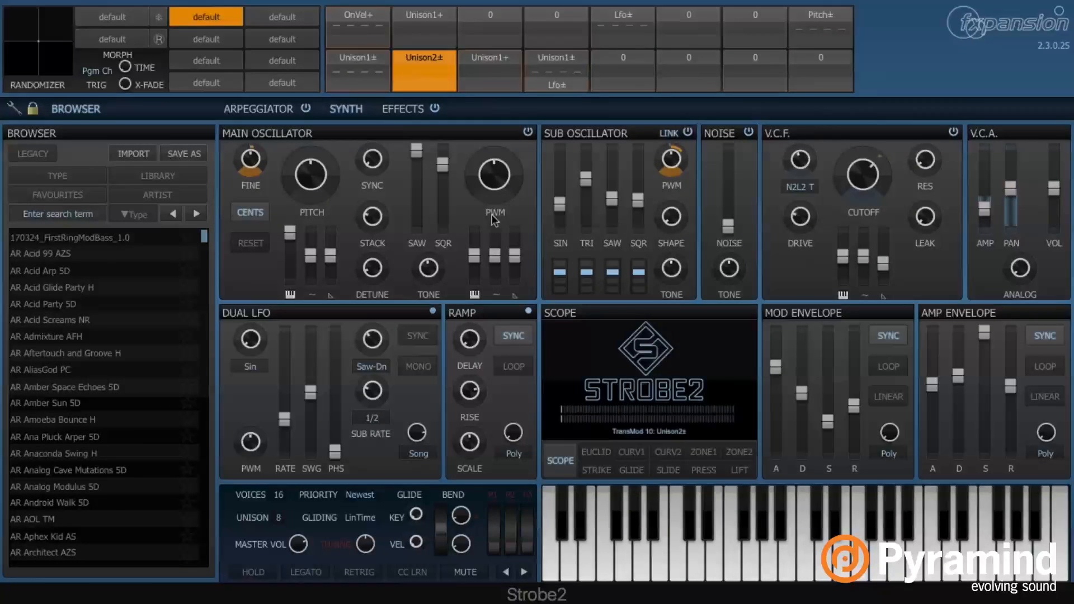
Add Unison2± modulation to the sub-oscillator saw, triangle and pulse levels
{"action": "mouse_move", "coordinate": [494, 182]}
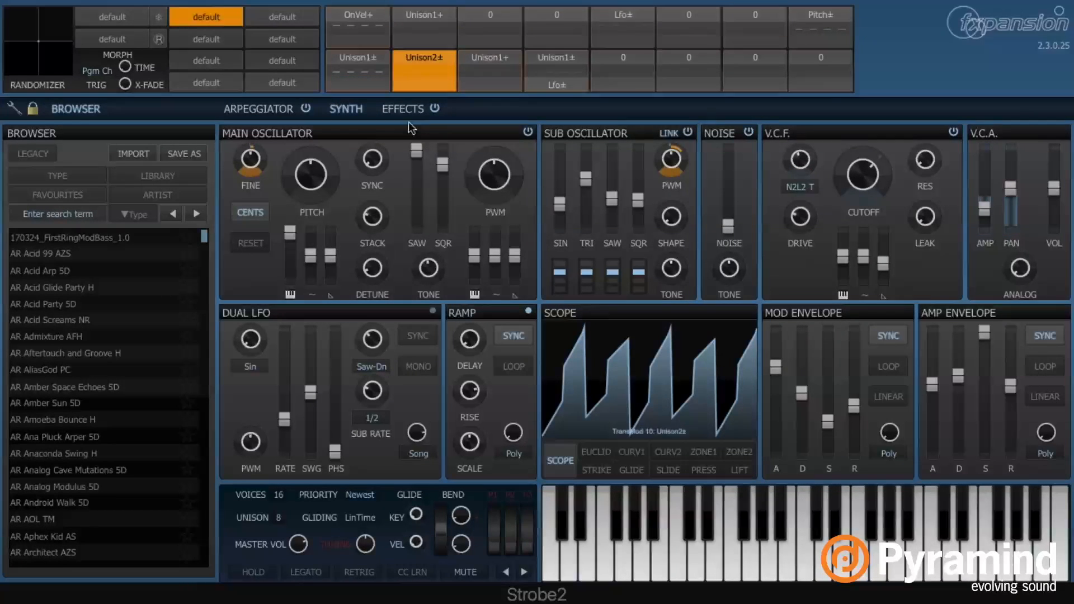
{"action": "mouse_move", "coordinate": [612, 178]}
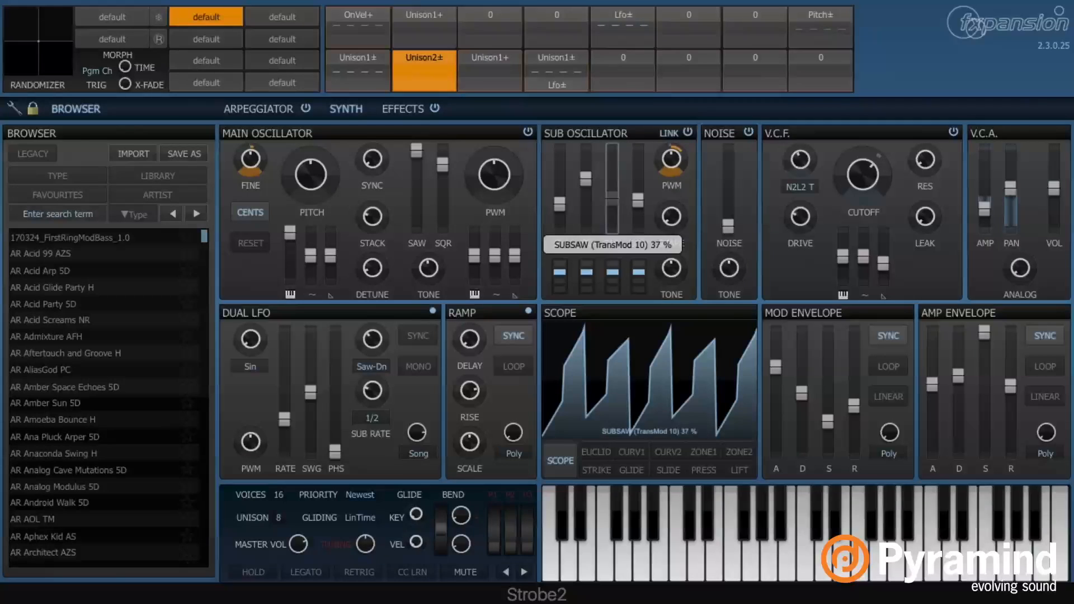
{"action": "left_click_drag", "start_coordinate": [614, 172], "coordinate": [614, 165]}
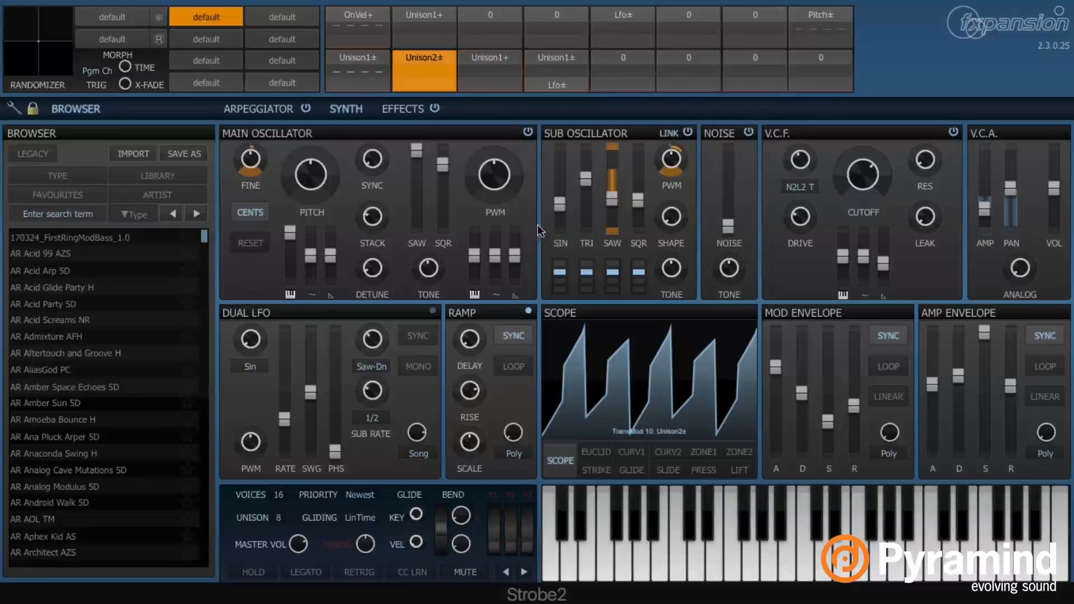
{"action": "left_click_drag", "start_coordinate": [589, 197], "coordinate": [589, 225]}
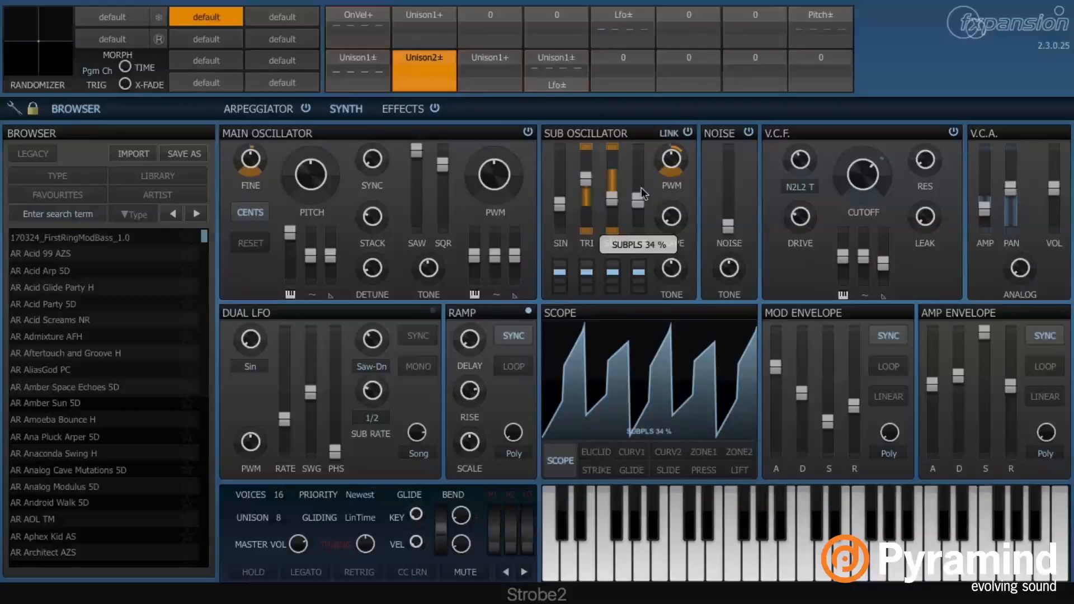
{"action": "left_click_drag", "start_coordinate": [640, 187], "coordinate": [640, 159]}
{"action": "left_click_drag", "start_coordinate": [612, 198], "coordinate": [637, 181]}
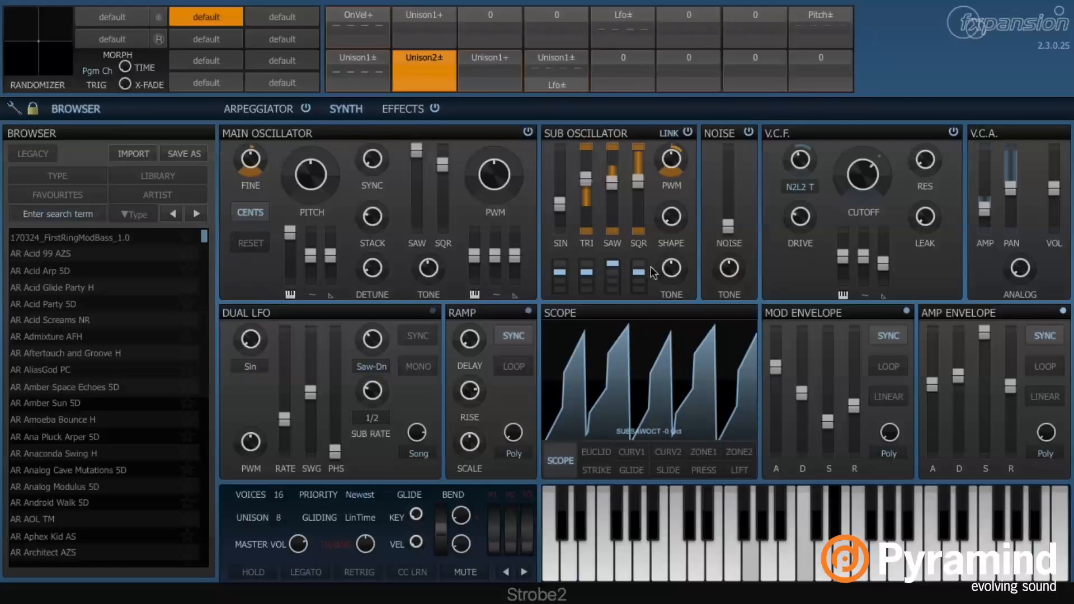
Raise all three sub-oscillator octaves, set pulse level to 88%, and widen both PWM modulation ranges
{"action": "left_click", "coordinate": [613, 263]}
{"action": "left_click", "coordinate": [588, 262]}
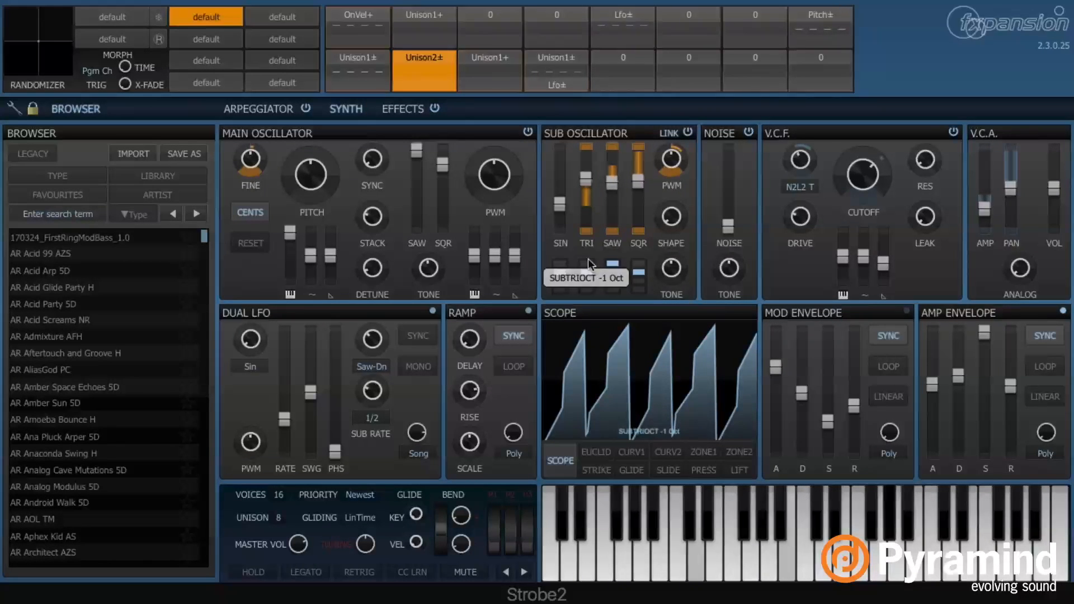
{"action": "left_click", "coordinate": [638, 264]}
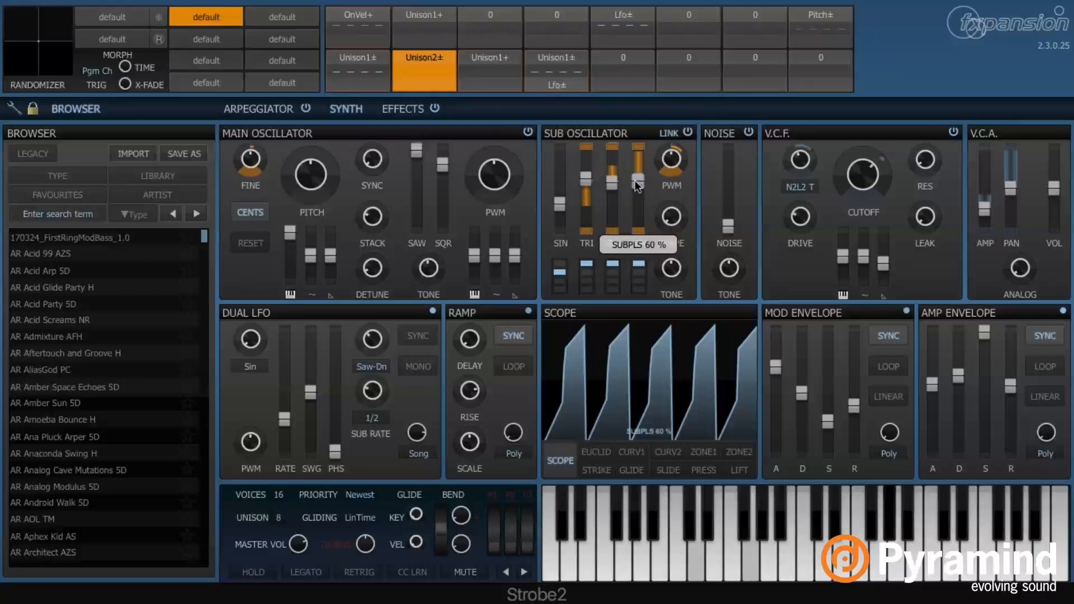
{"action": "left_click_drag", "start_coordinate": [634, 180], "coordinate": [586, 177]}
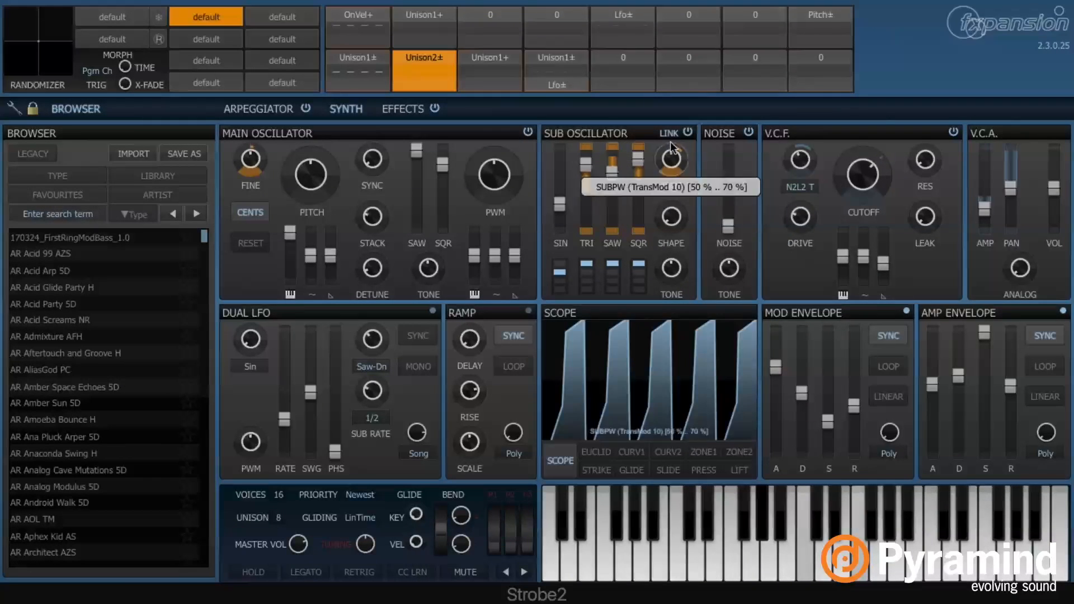
{"action": "left_click_drag", "start_coordinate": [685, 148], "coordinate": [684, 144]}
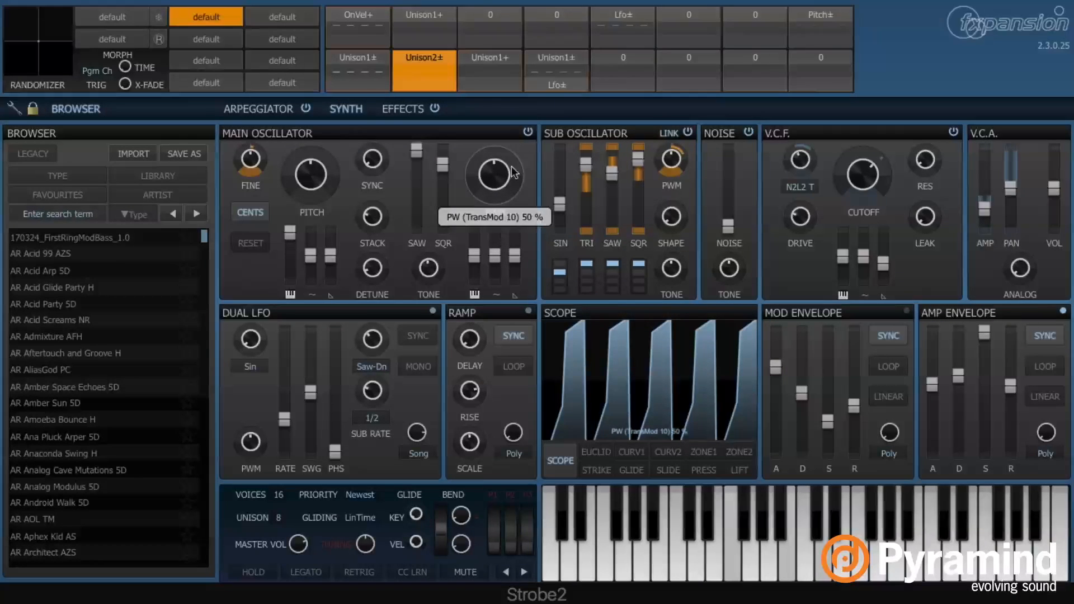
{"action": "left_click_drag", "start_coordinate": [511, 167], "coordinate": [512, 143]}
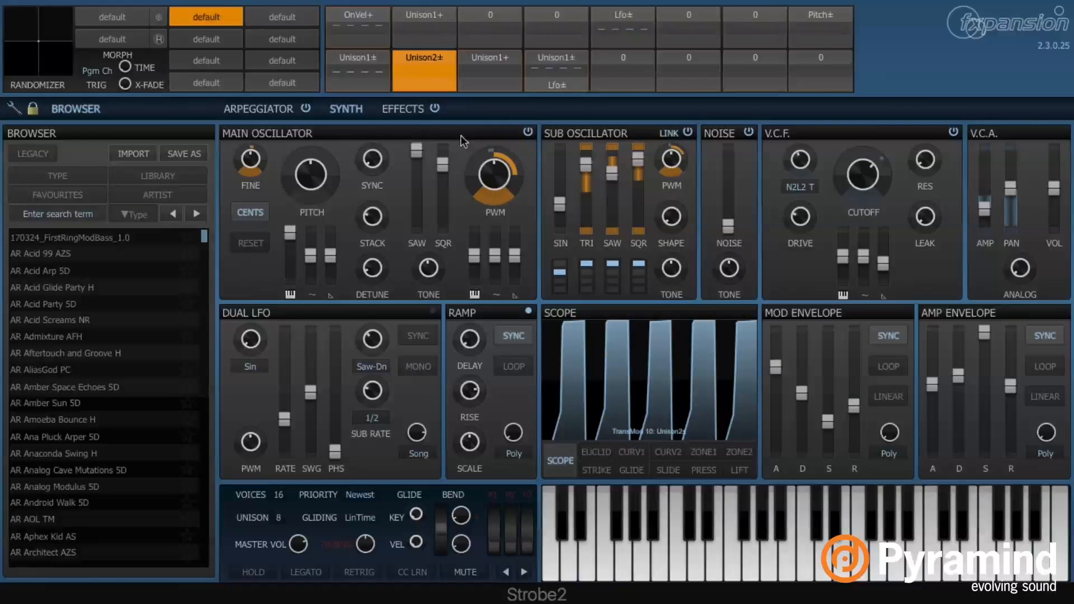
Scale TransMod 10's Unison2± modulation by the Synth Lfo+ source
{"action": "right_click", "coordinate": [418, 85]}
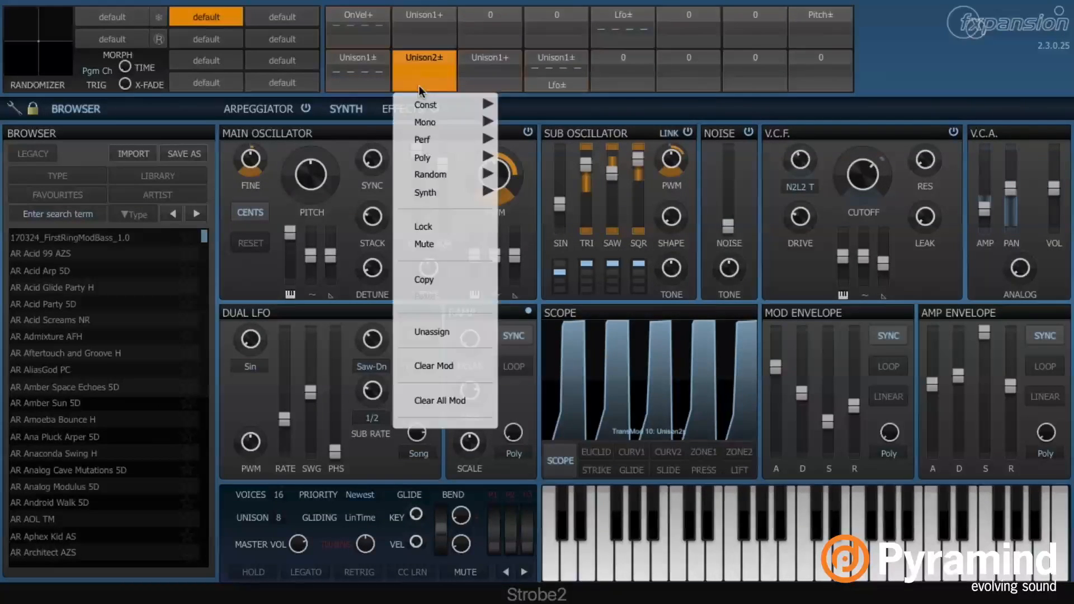
{"action": "mouse_move", "coordinate": [442, 101]}
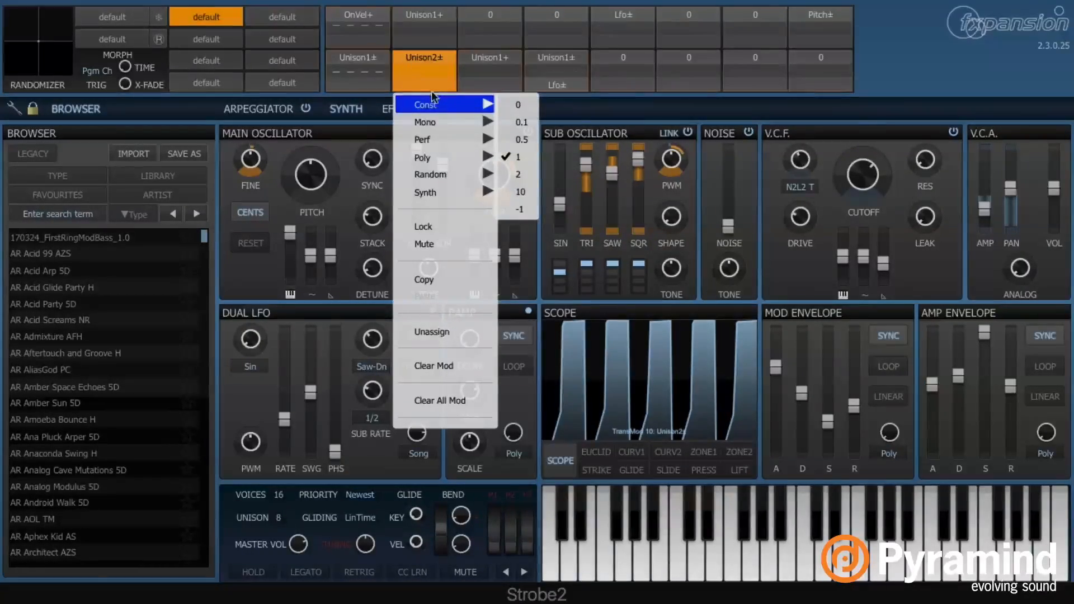
{"action": "mouse_move", "coordinate": [469, 189]}
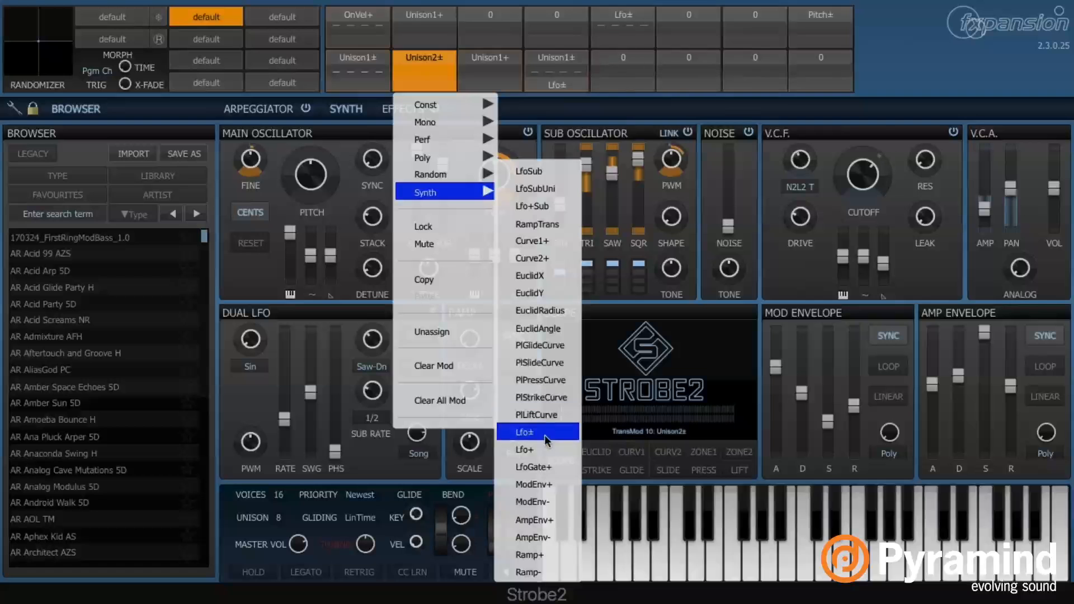
{"action": "left_click", "coordinate": [543, 450]}
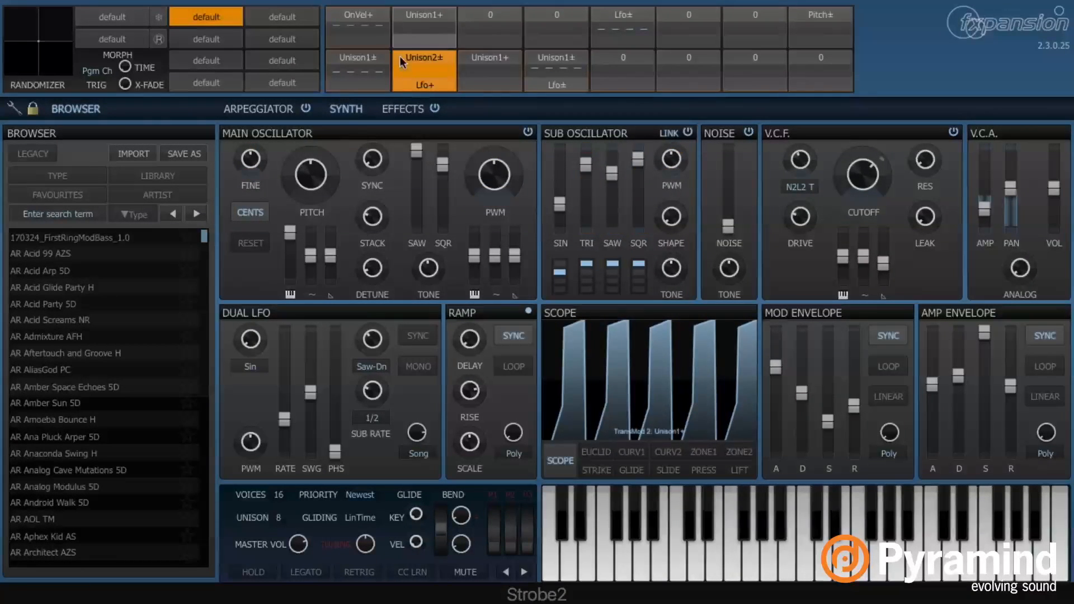
{"action": "mouse_move", "coordinate": [286, 447]}
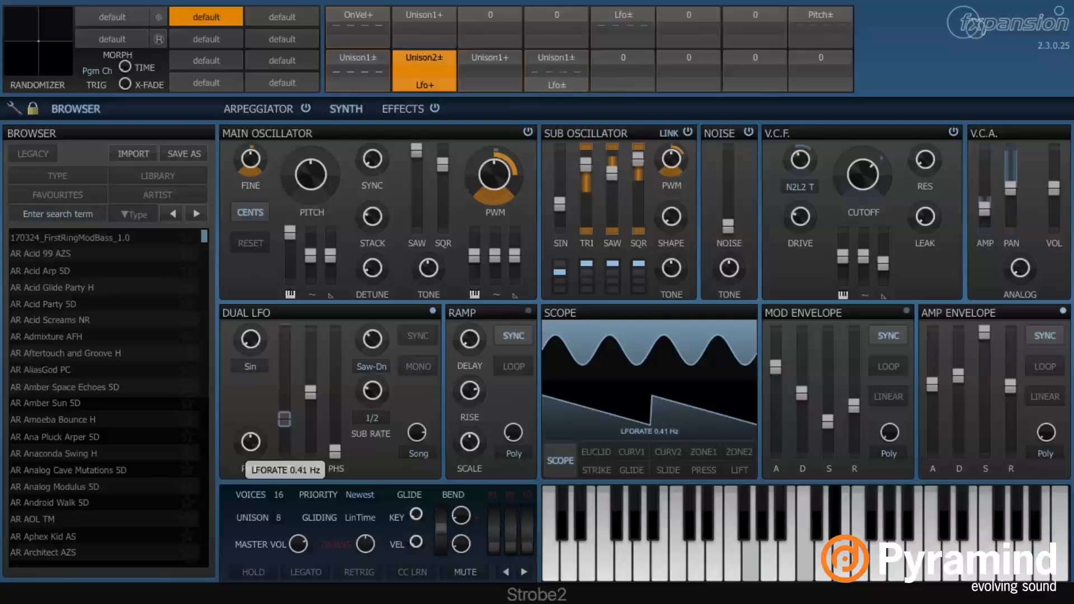
Raise the Dual LFO rate past 1.37 Hz to about 2.33 Hz
{"action": "left_click_drag", "start_coordinate": [284, 418], "coordinate": [285, 363]}
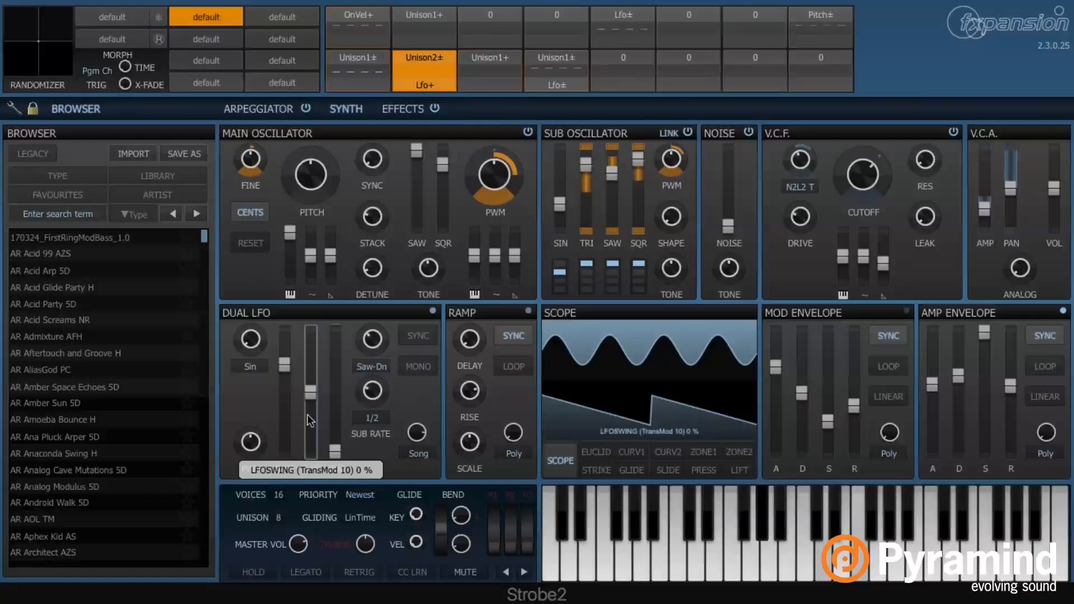
{"action": "left_click_drag", "start_coordinate": [291, 354], "coordinate": [285, 390]}
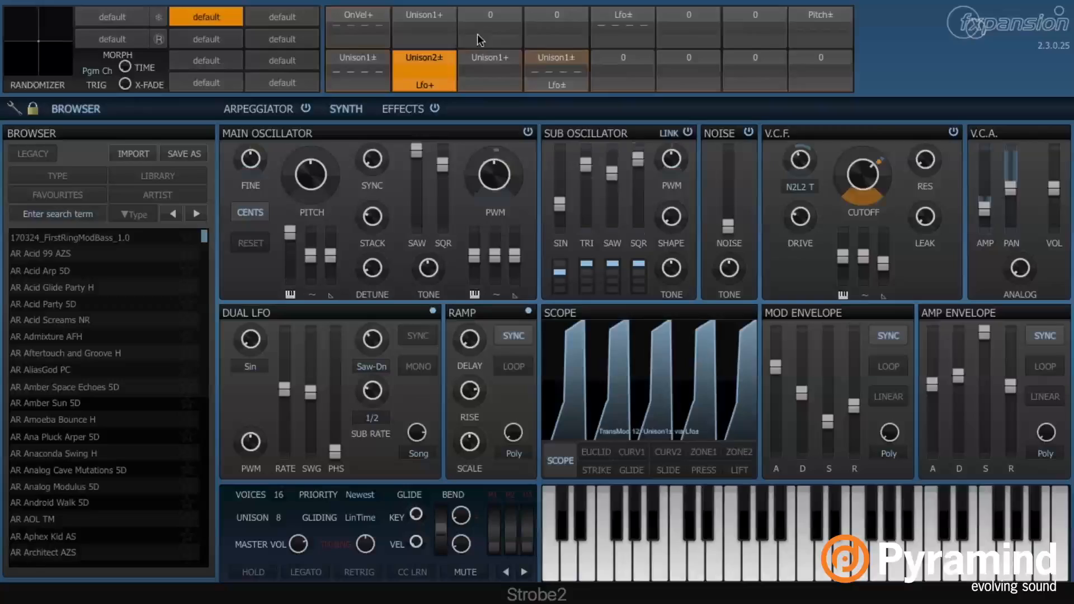
Replace the Lfo+ scaler on Unison2± with a constant value of 1
{"action": "left_click", "coordinate": [431, 90]}
{"action": "mouse_move", "coordinate": [456, 105]}
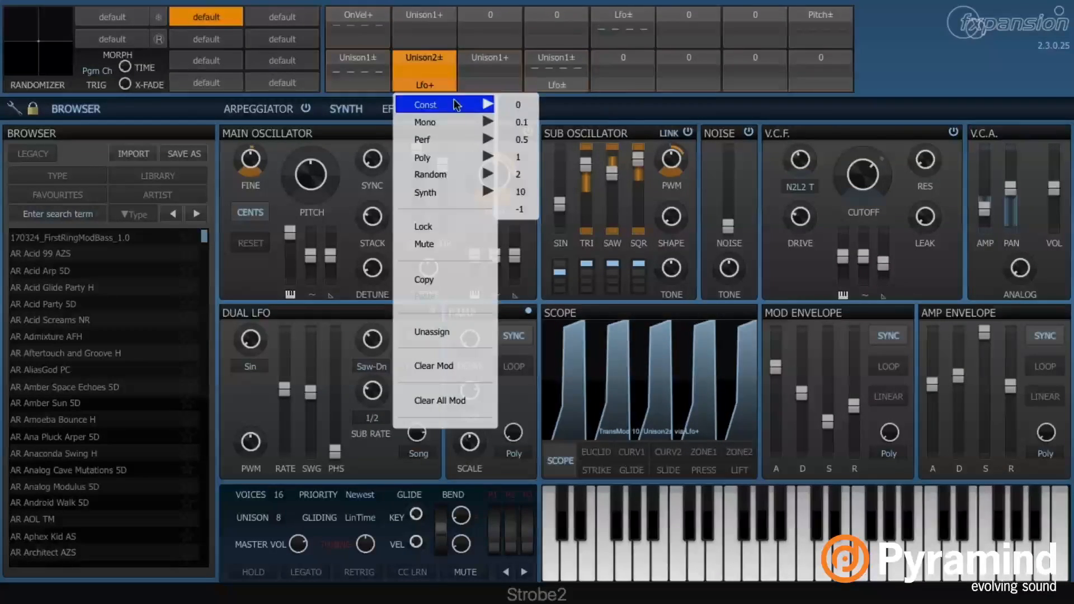
{"action": "left_click", "coordinate": [519, 159]}
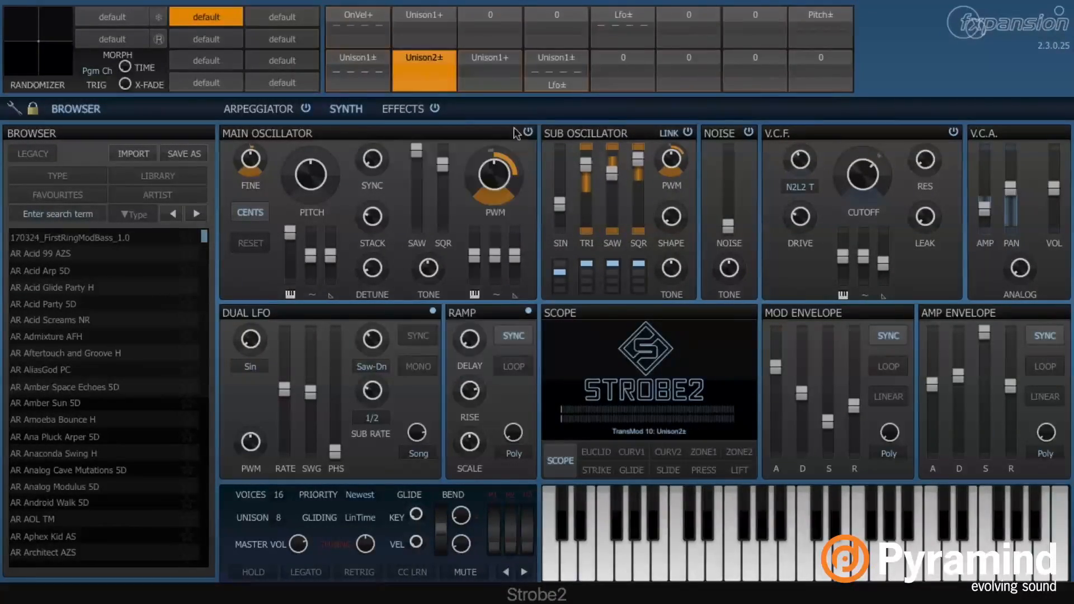
{"action": "left_click", "coordinate": [487, 54]}
{"action": "left_click", "coordinate": [485, 56]}
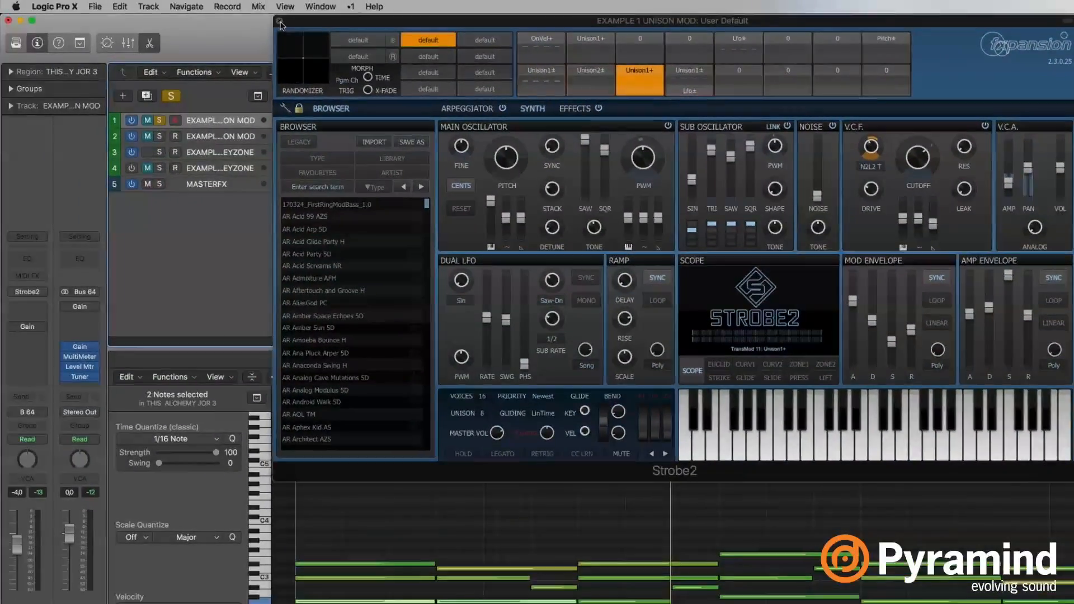
Close Strobe2, solo and select the second example track, and open its Strobe2 instrument
{"action": "left_click", "coordinate": [279, 22]}
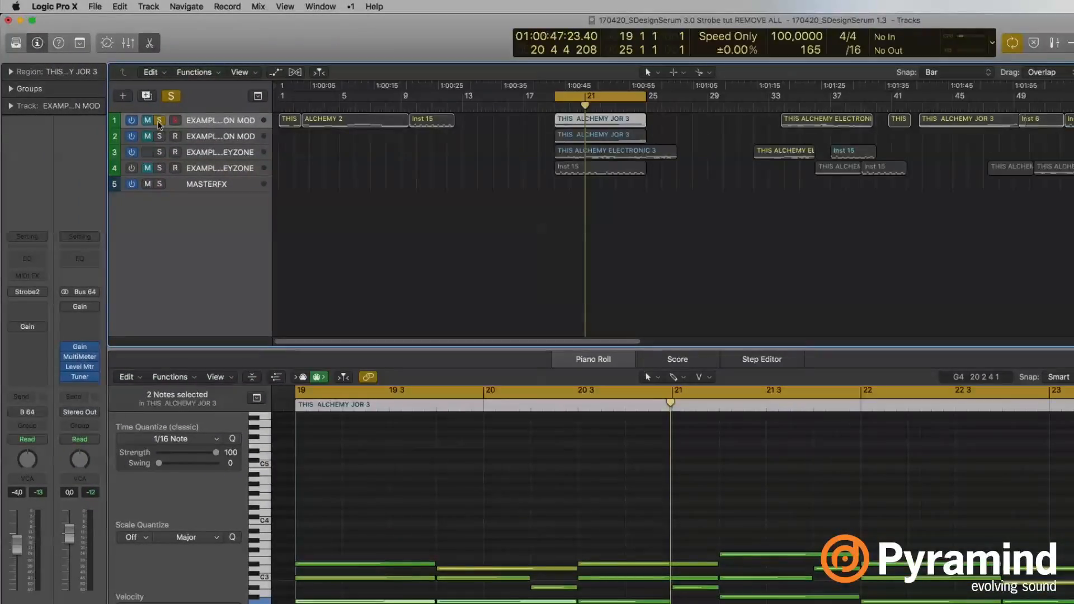
{"action": "left_click", "coordinate": [190, 133]}
{"action": "left_click", "coordinate": [206, 138]}
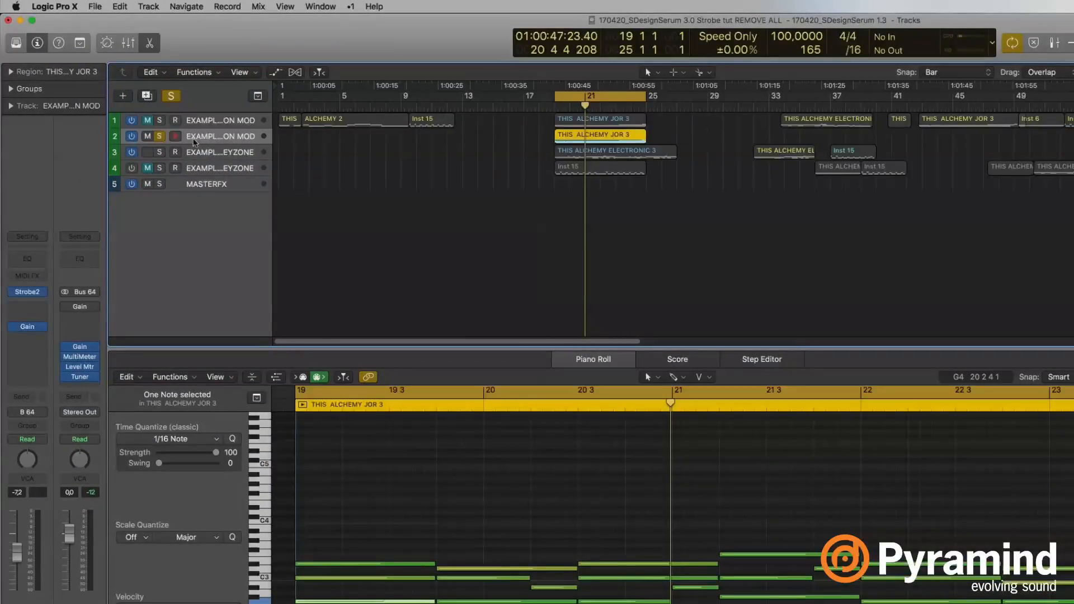
{"action": "left_click", "coordinate": [27, 291]}
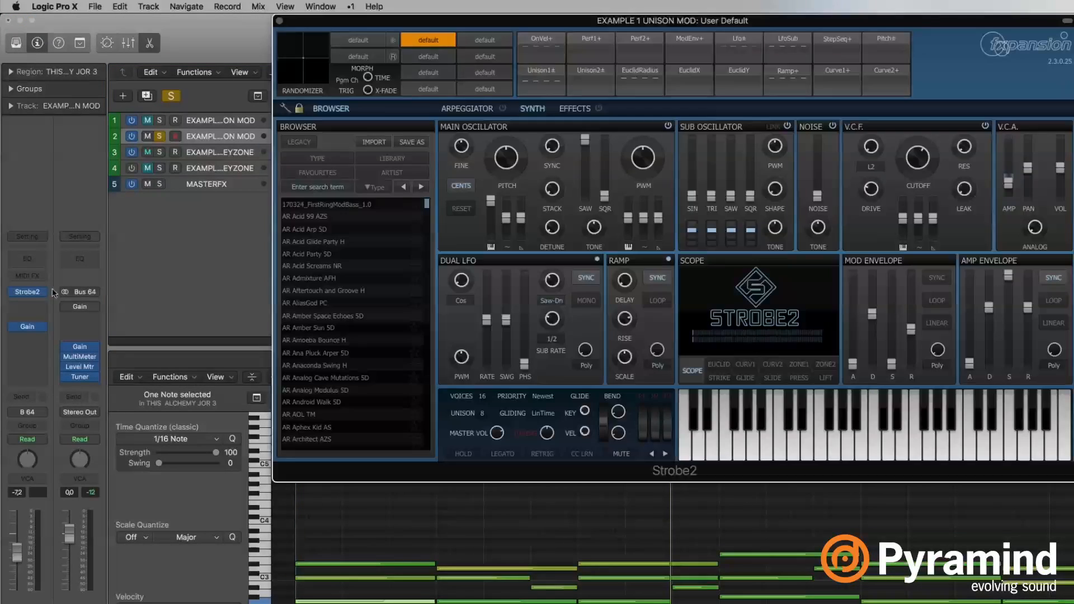
{"action": "left_click", "coordinate": [279, 21]}
{"action": "left_click", "coordinate": [229, 186]}
{"action": "key", "text": "v"}
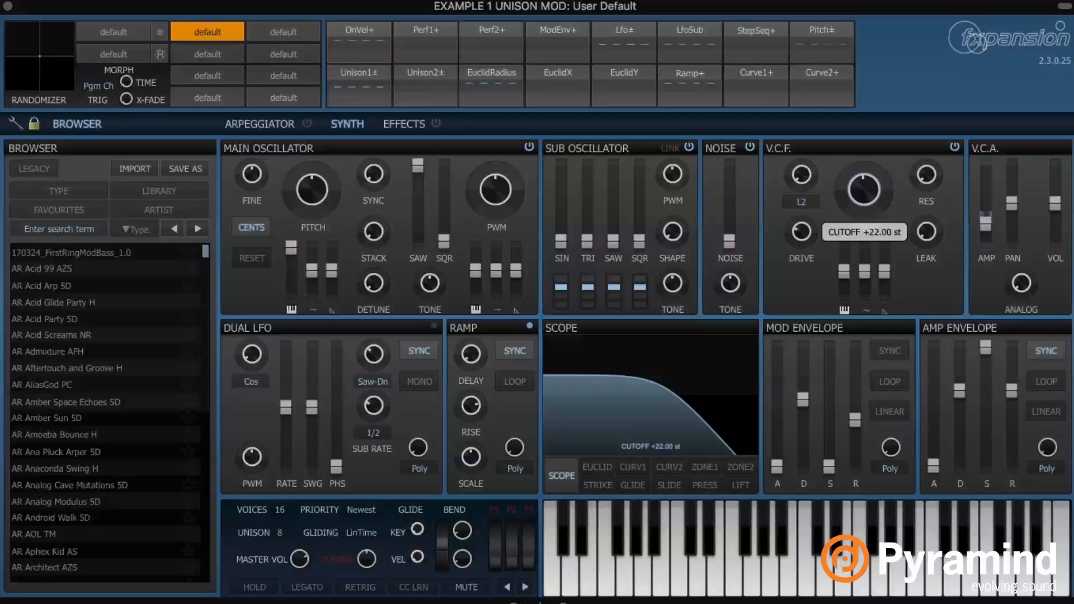
Set the filter cutoff to exactly +20 st
{"action": "left_click_drag", "start_coordinate": [865, 190], "coordinate": [864, 193]}
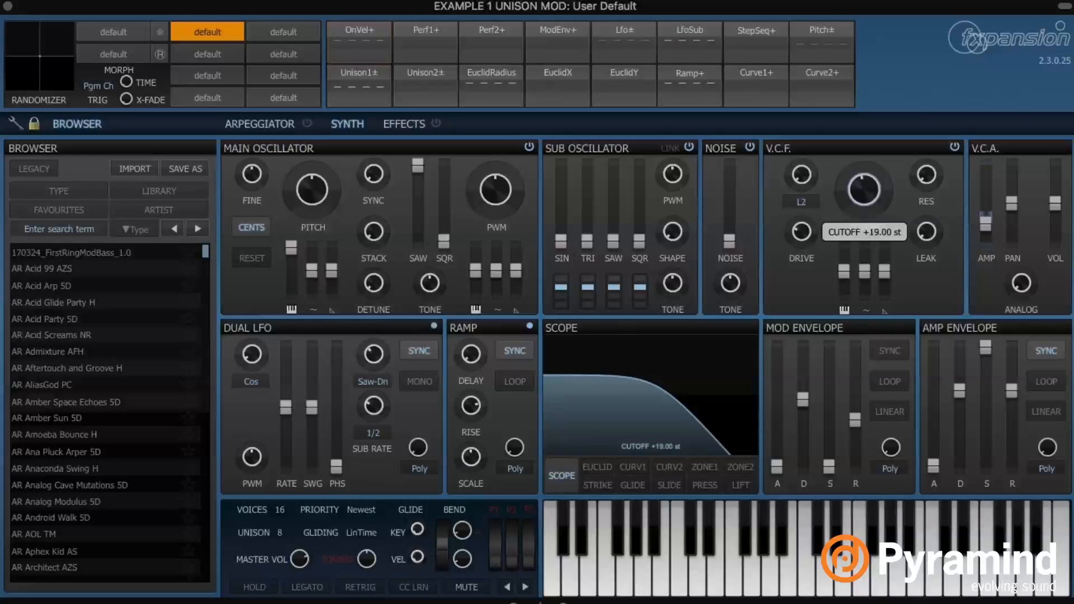
{"action": "double_click", "coordinate": [871, 197]}
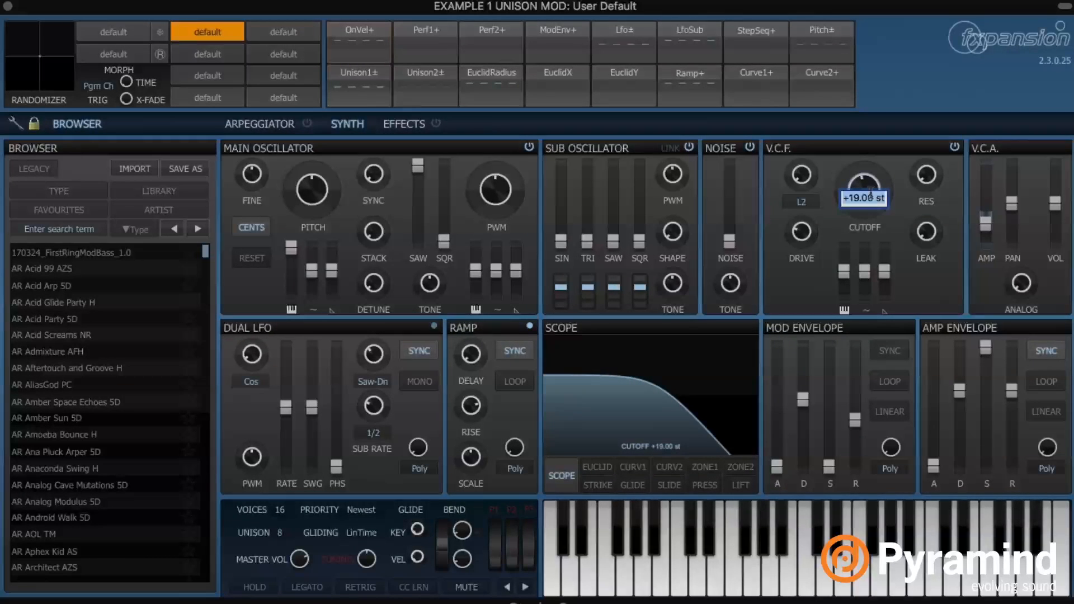
{"action": "key", "text": "Return"}
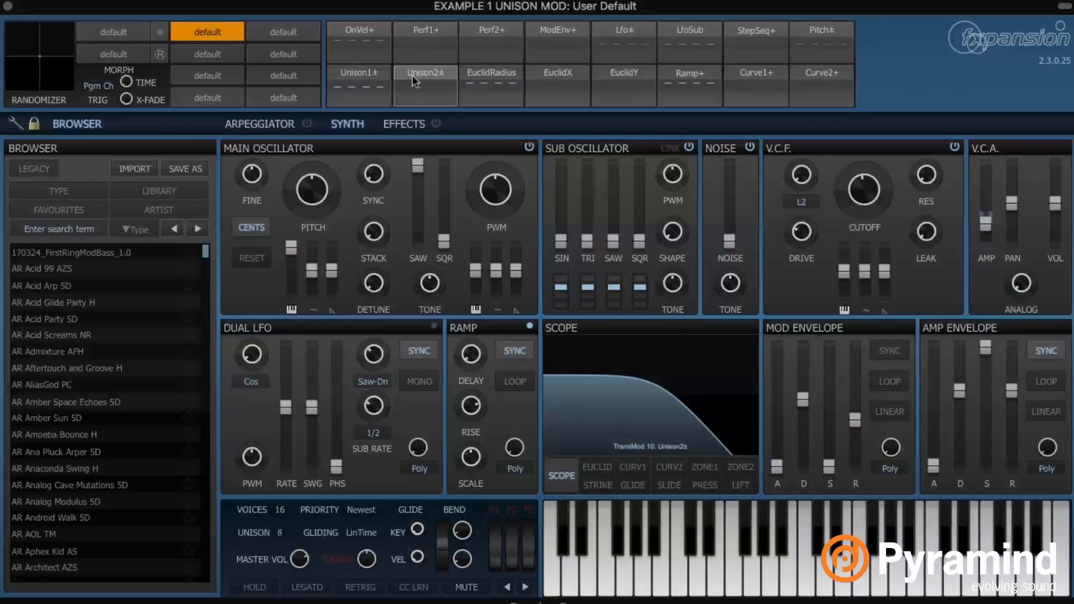
Make Unison1± modulate the pan up to +85, with the pan itself set to 0
{"action": "left_click", "coordinate": [356, 70]}
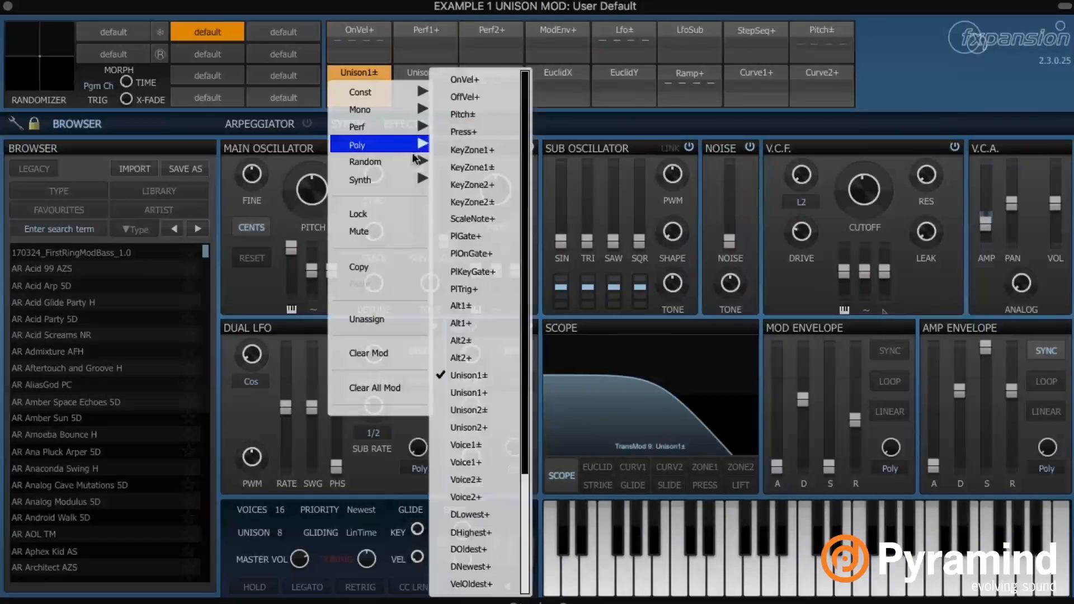
{"action": "left_click", "coordinate": [378, 68]}
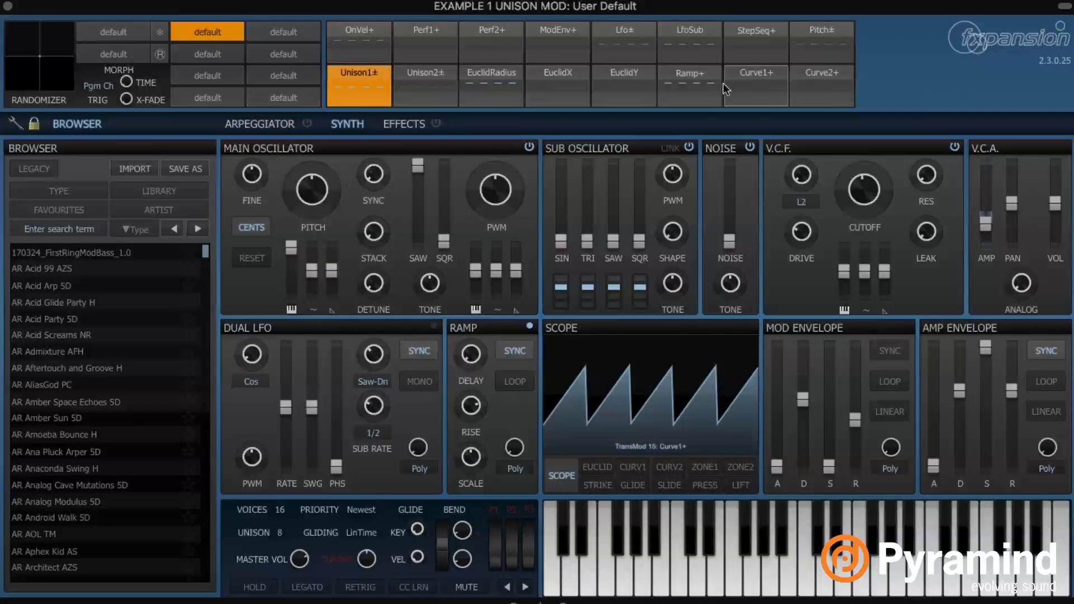
{"action": "mouse_move", "coordinate": [1011, 202]}
{"action": "left_mouse_down"}
{"action": "mouse_move", "coordinate": [1019, 188]}
{"action": "mouse_move", "coordinate": [1011, 206]}
{"action": "left_mouse_up"}
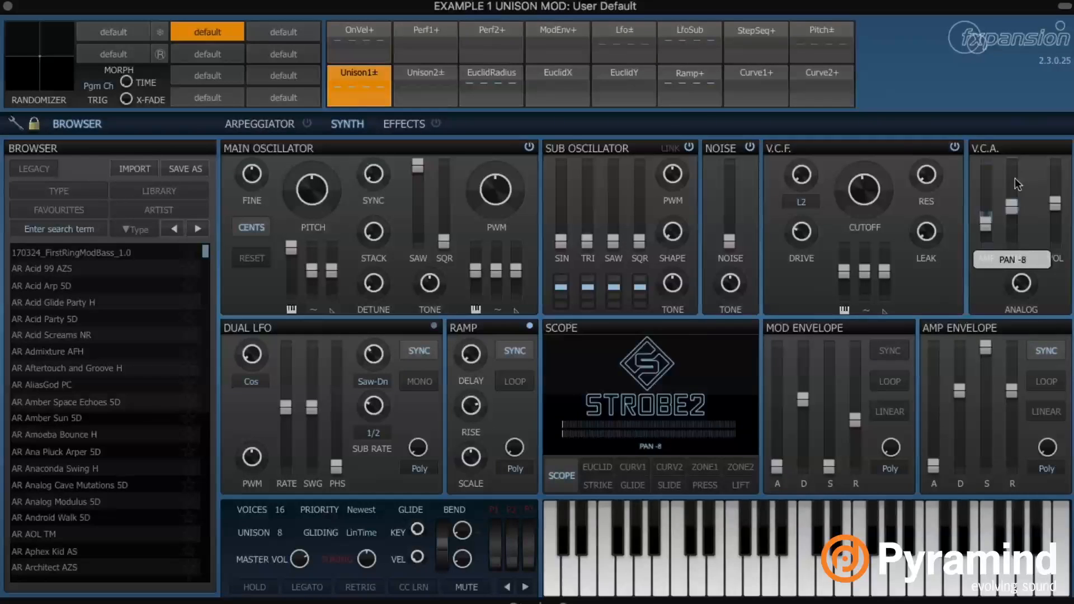
{"action": "left_click_drag", "start_coordinate": [1014, 164], "coordinate": [1014, 140]}
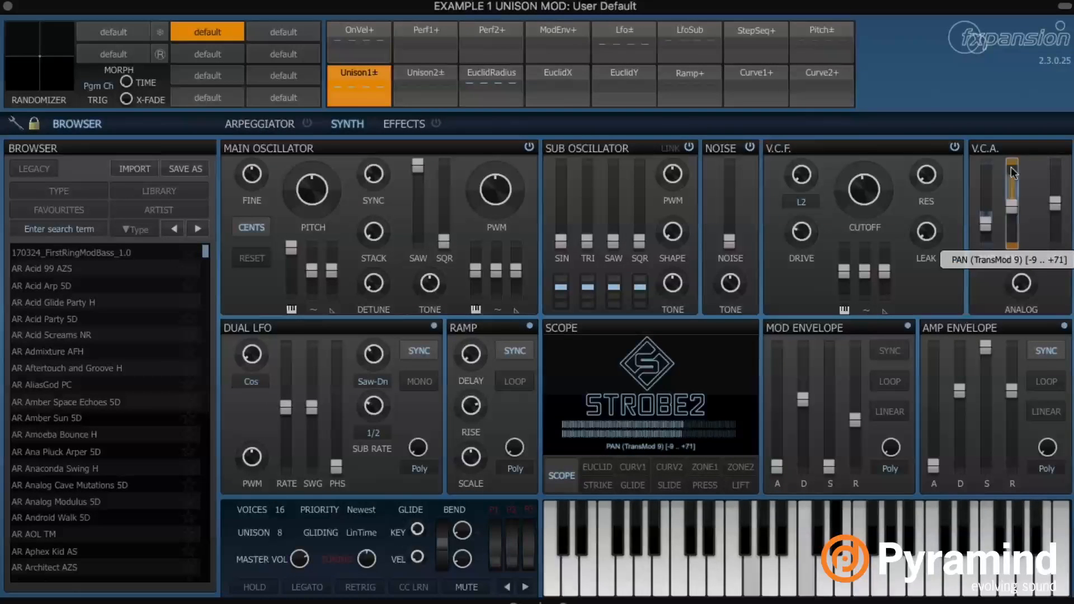
{"action": "double_click", "coordinate": [1017, 213]}
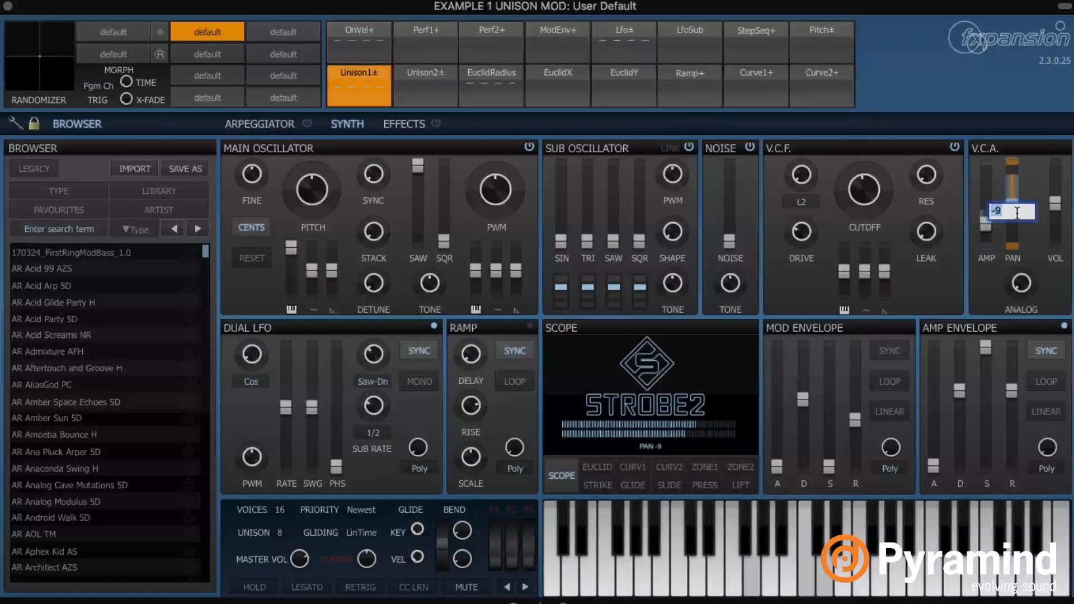
{"action": "type", "text": "0"}
{"action": "key", "text": "Return"}
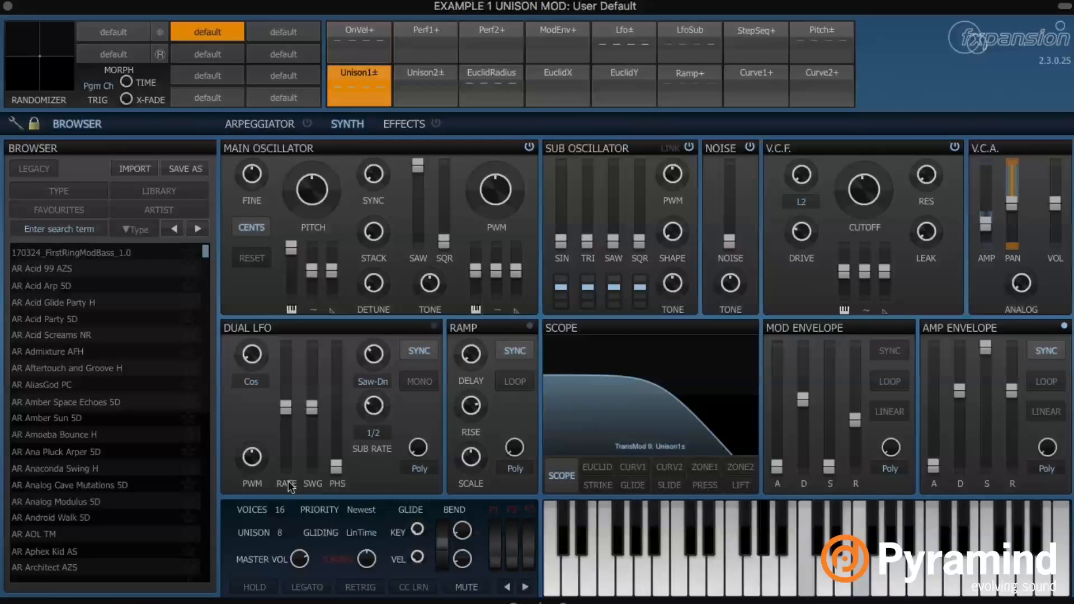
Add Unison2± detune to fine pitch, raise the square level, and open cutoff to +49 st
{"action": "right_click", "coordinate": [446, 75]}
{"action": "left_click", "coordinate": [434, 66]}
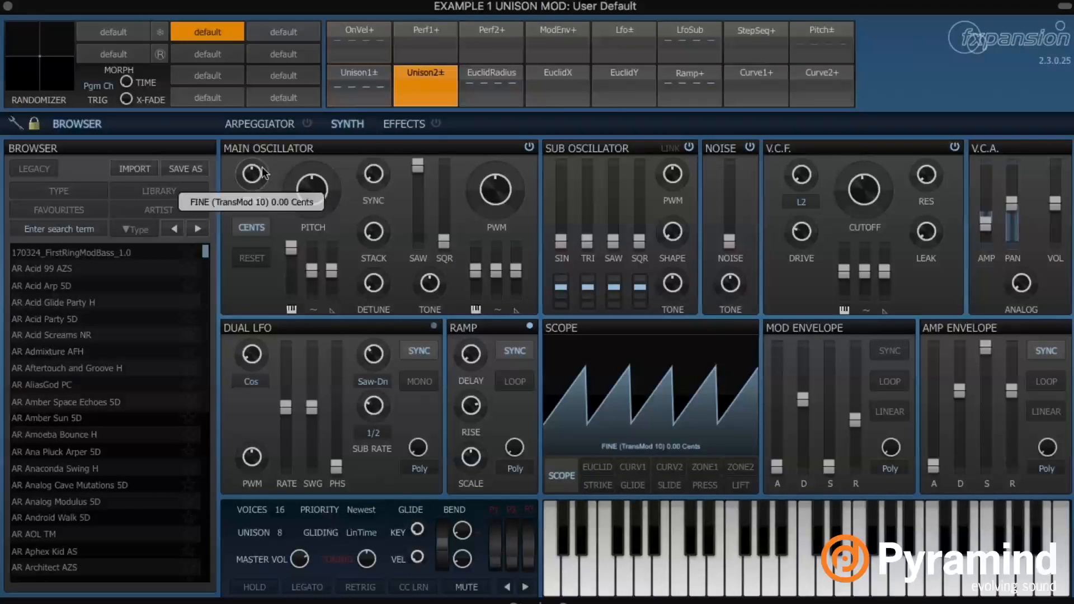
{"action": "left_click_drag", "start_coordinate": [252, 174], "coordinate": [252, 168]}
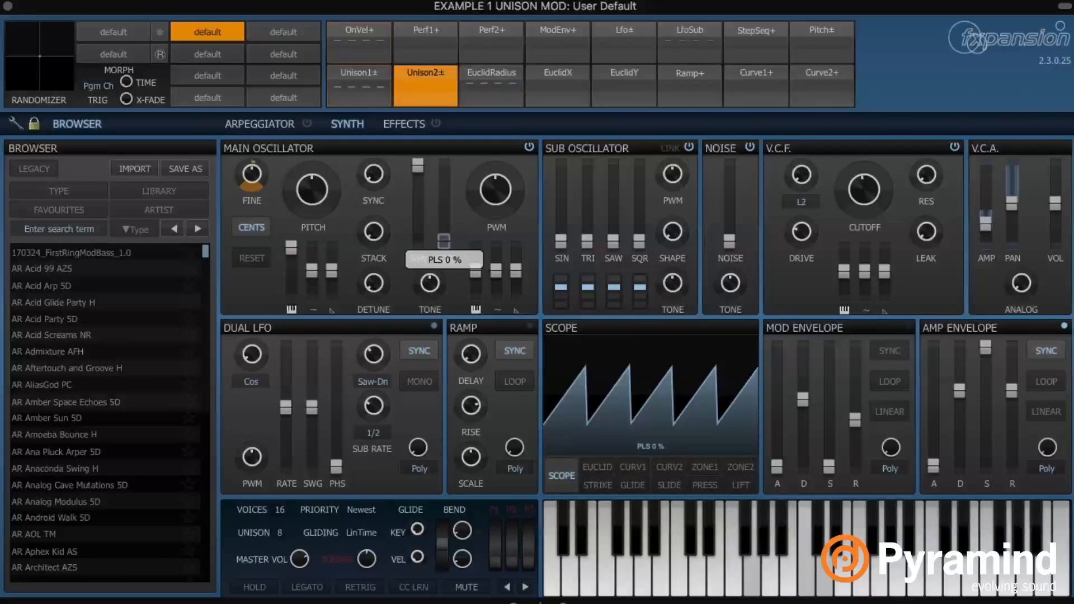
{"action": "left_click_drag", "start_coordinate": [443, 240], "coordinate": [444, 191]}
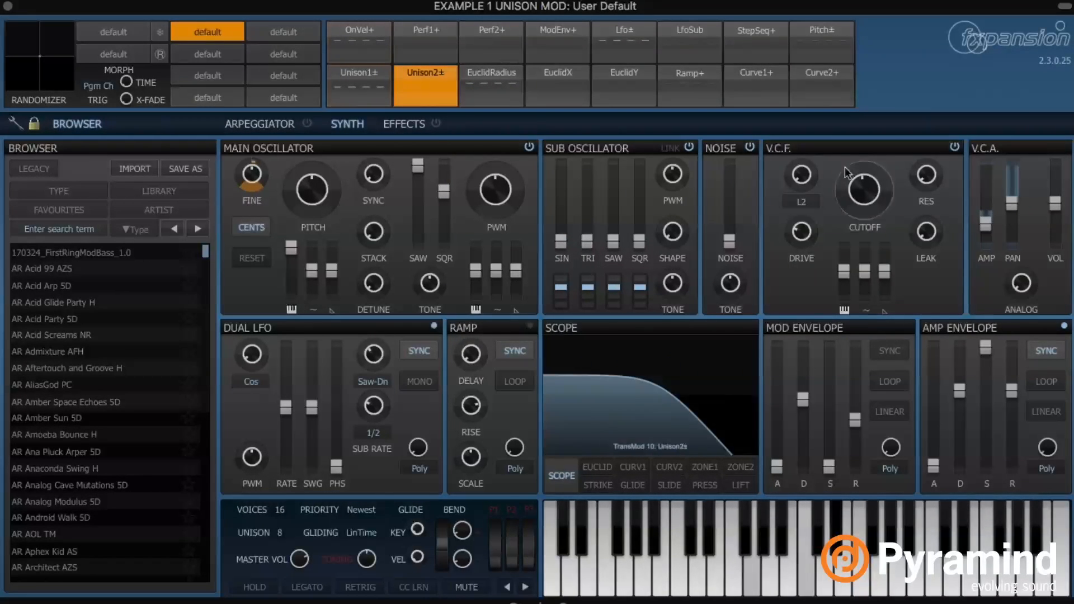
{"action": "left_click_drag", "start_coordinate": [864, 189], "coordinate": [864, 163]}
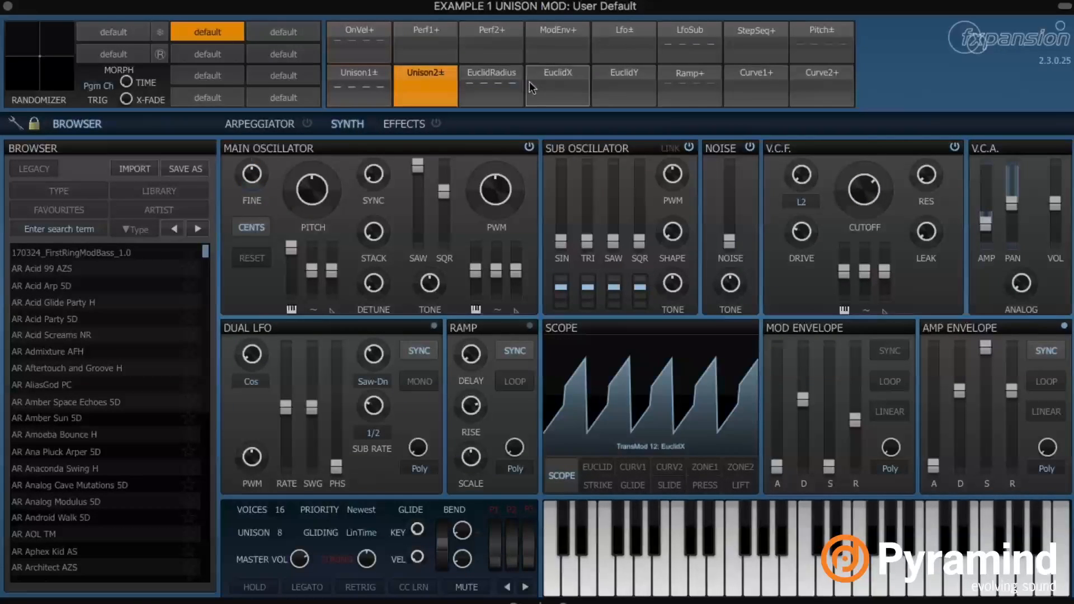
Browse the EuclidRadius slot's Poly sources to find Unison1+
{"action": "left_click", "coordinate": [489, 74]}
{"action": "mouse_move", "coordinate": [535, 167]}
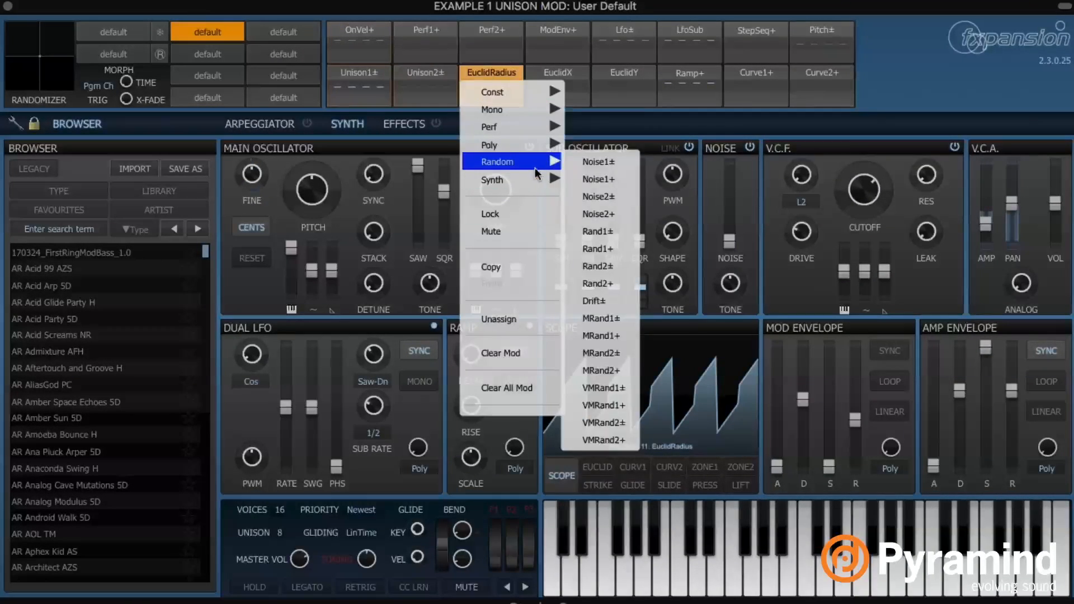
{"action": "mouse_move", "coordinate": [525, 146]}
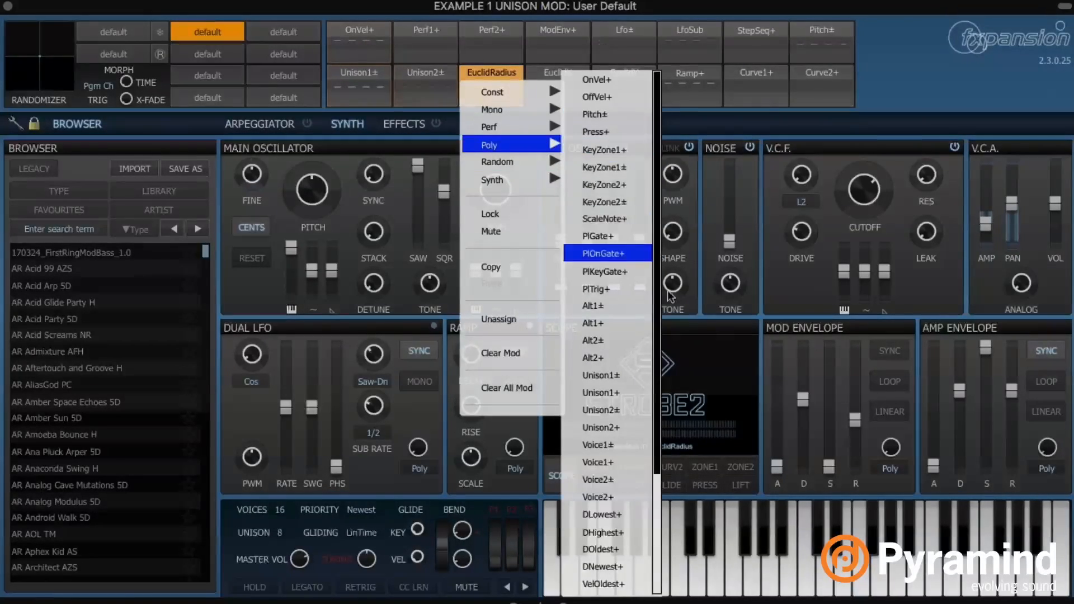
Assign Unison1+ to modulate the filter mode across voices and lower cutoff to -13 st
{"action": "left_click", "coordinate": [637, 394]}
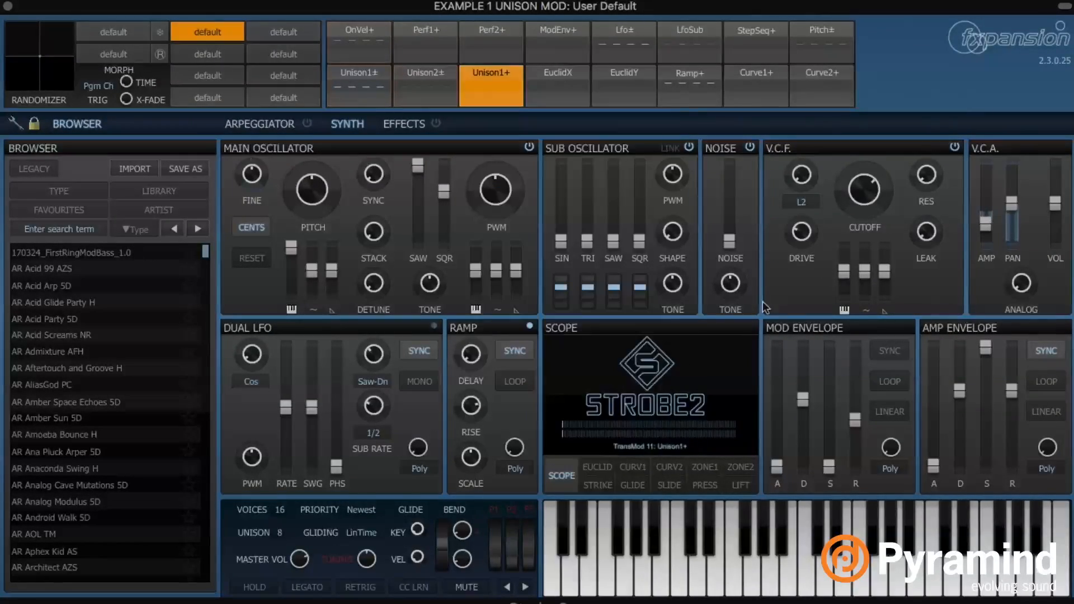
{"action": "left_click_drag", "start_coordinate": [801, 188], "coordinate": [802, 167]}
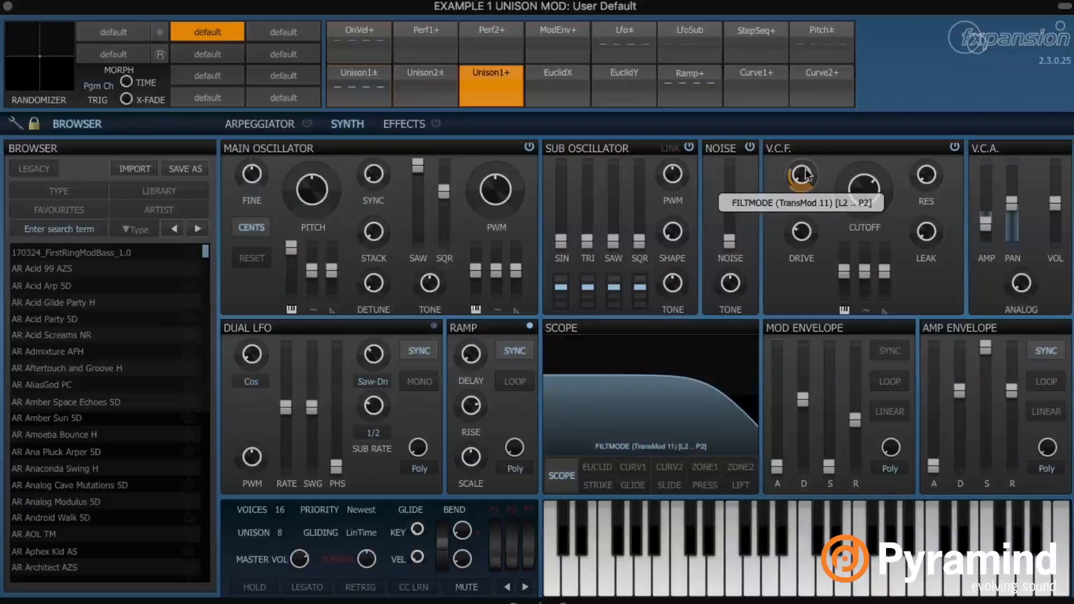
{"action": "left_click_drag", "start_coordinate": [801, 188], "coordinate": [802, 174]}
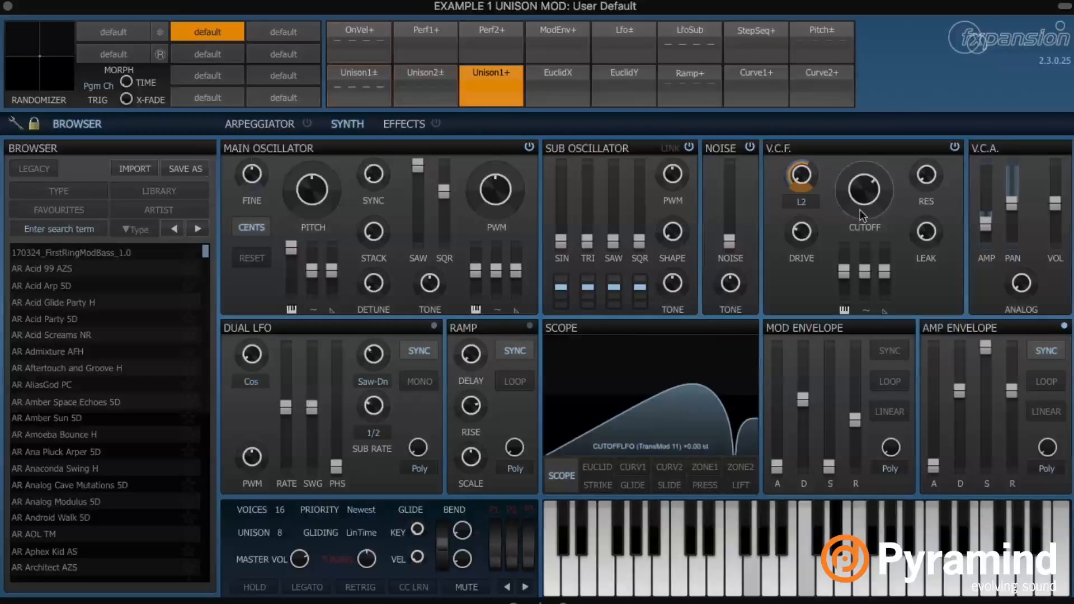
{"action": "left_click_drag", "start_coordinate": [874, 191], "coordinate": [874, 208]}
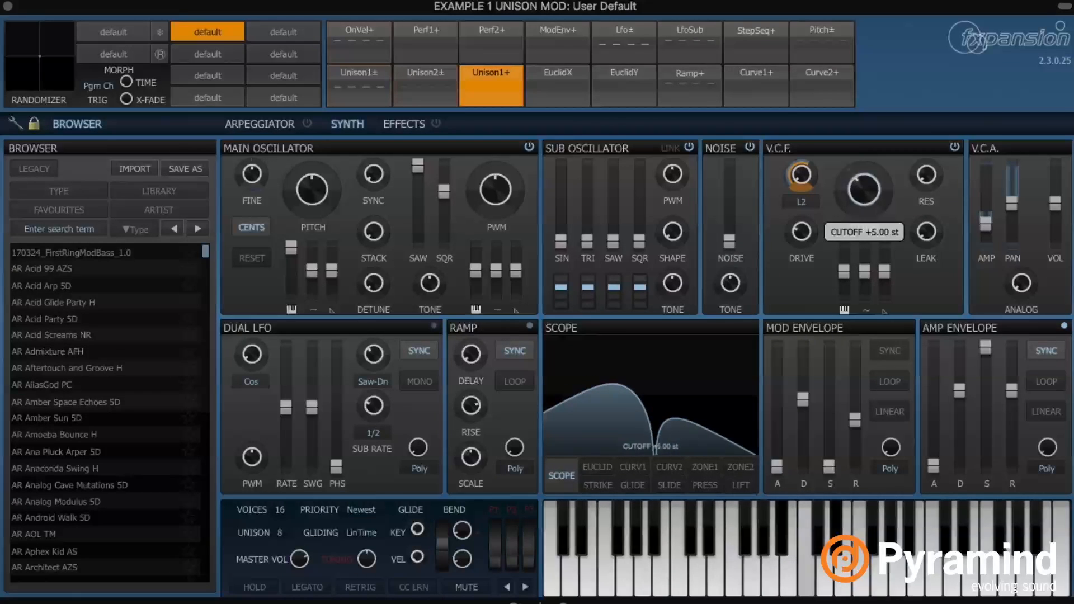
{"action": "mouse_move", "coordinate": [800, 175]}
{"action": "left_mouse_down"}
{"action": "mouse_move", "coordinate": [795, 153]}
{"action": "mouse_move", "coordinate": [801, 169]}
{"action": "left_mouse_up"}
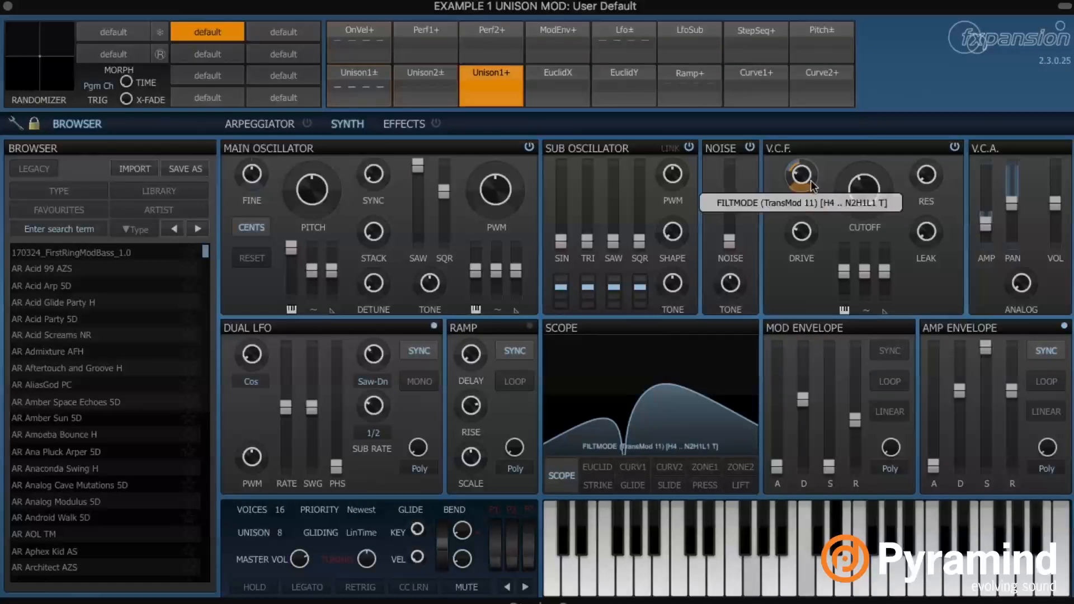
Turn the filter mode to band-pass B4 and lower the cutoff to around -24 st
{"action": "scroll", "coordinate": [869, 193], "scroll_direction": "up", "scroll_amount": 5}
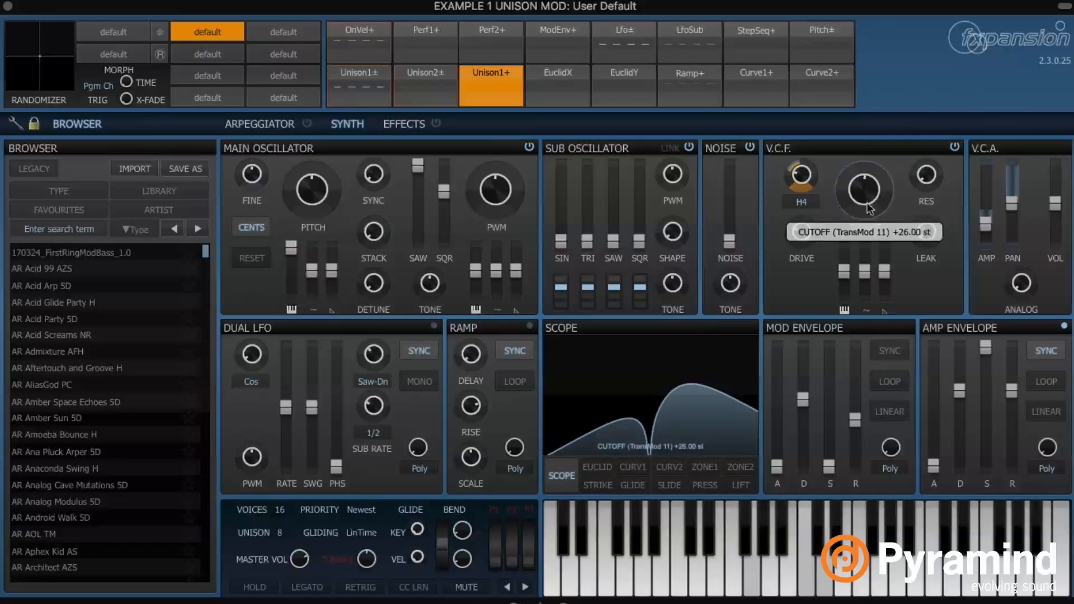
{"action": "scroll", "coordinate": [866, 194], "scroll_direction": "down", "scroll_amount": 15}
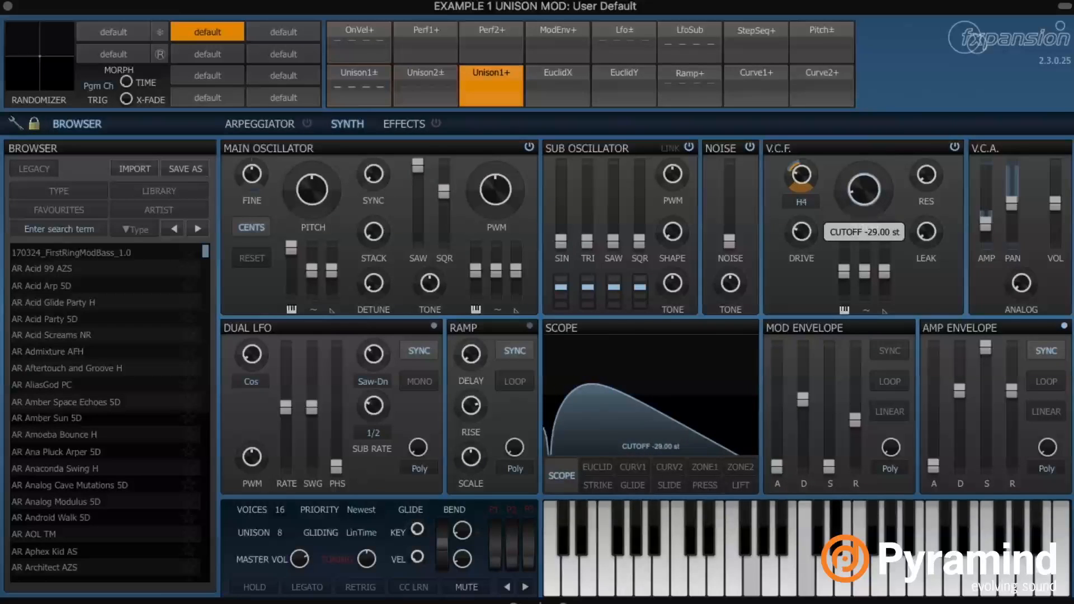
{"action": "scroll", "coordinate": [800, 176], "scroll_direction": "down", "scroll_amount": 2}
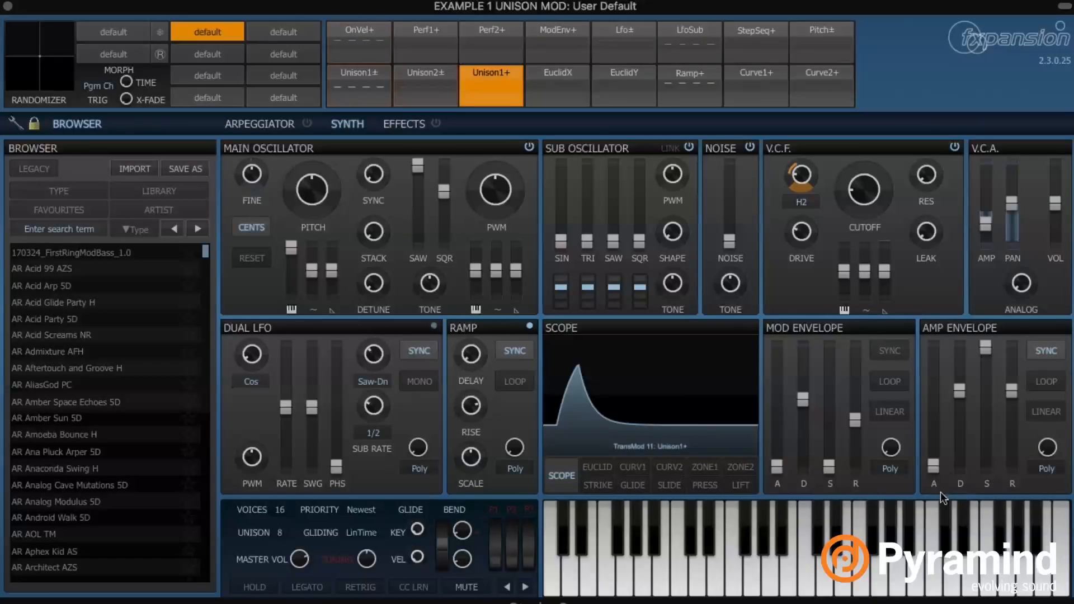
{"action": "left_click_drag", "start_coordinate": [804, 178], "coordinate": [804, 189]}
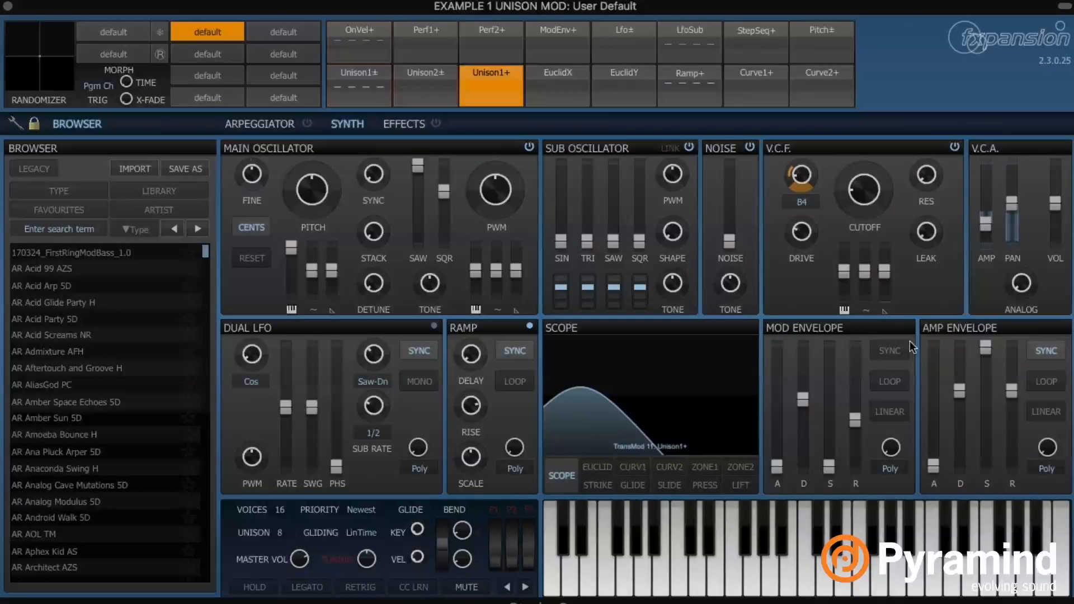
{"action": "left_click_drag", "start_coordinate": [864, 193], "coordinate": [865, 192]}
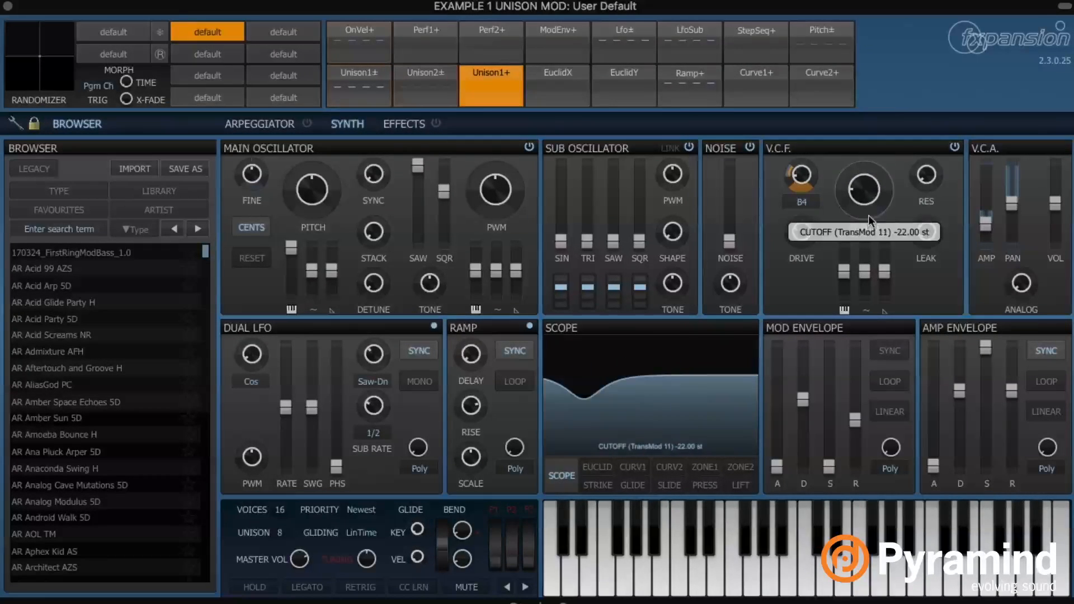
{"action": "left_click_drag", "start_coordinate": [864, 189], "coordinate": [860, 185]}
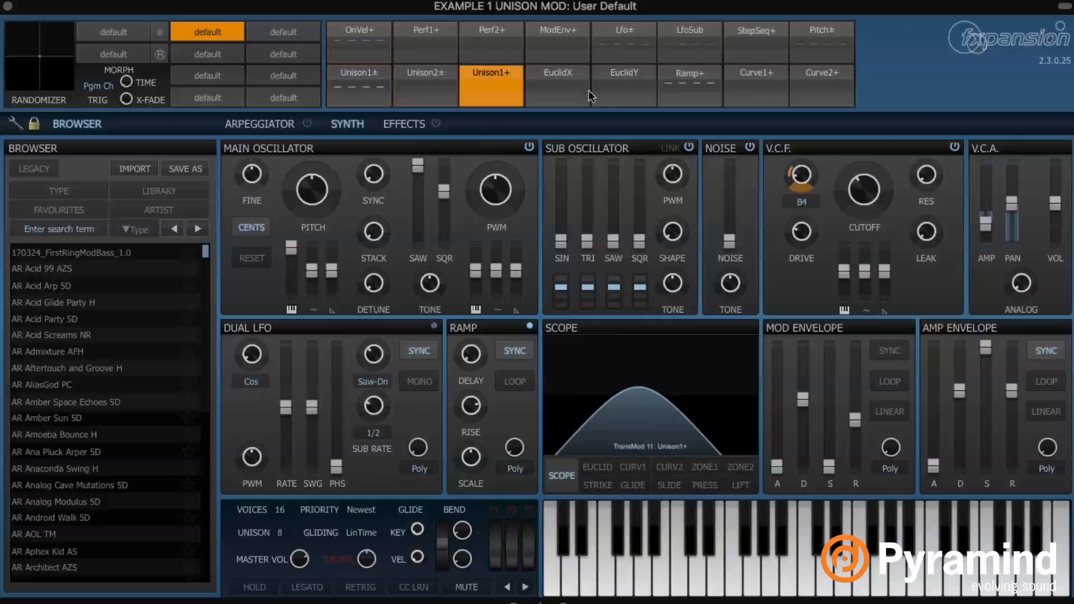
Replace the EuclidX slot with Unison2± and set its source to Synth > Lfo+
{"action": "left_click", "coordinate": [559, 75]}
{"action": "mouse_move", "coordinate": [598, 163]}
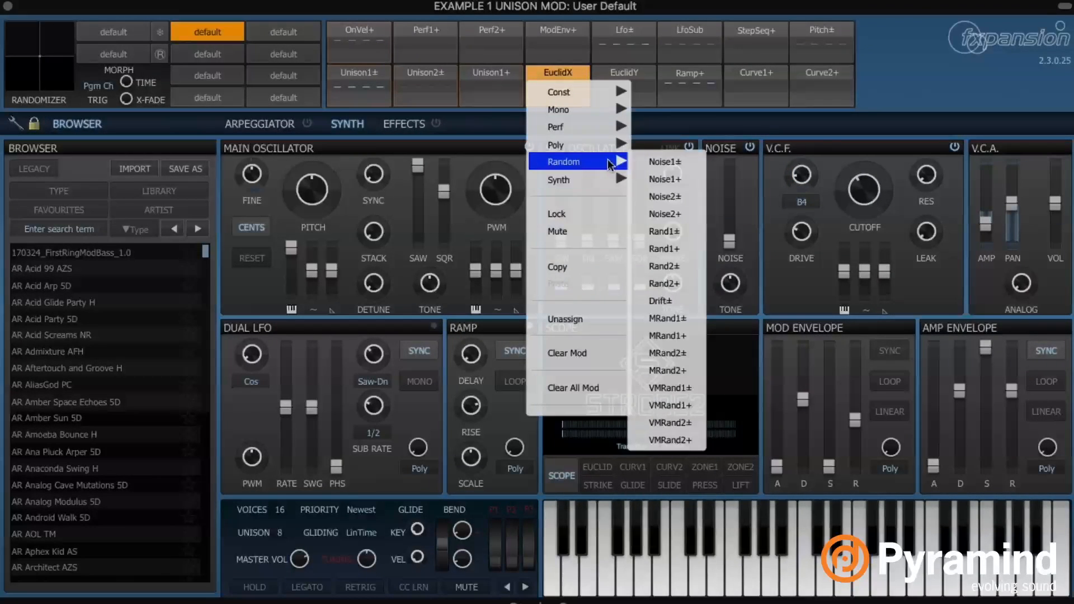
{"action": "left_click", "coordinate": [690, 411]}
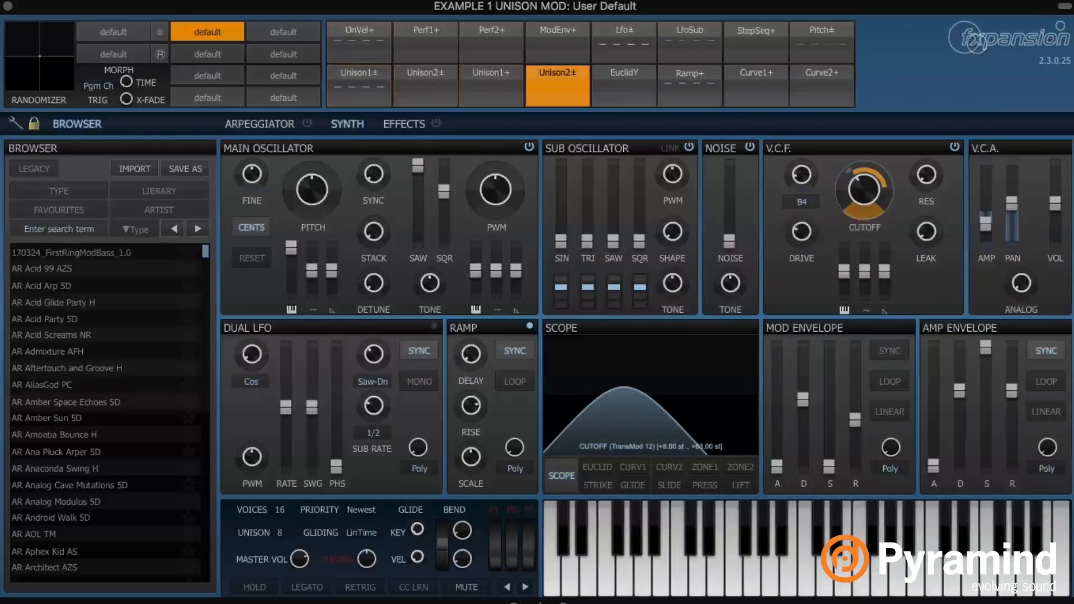
{"action": "left_click", "coordinate": [562, 98]}
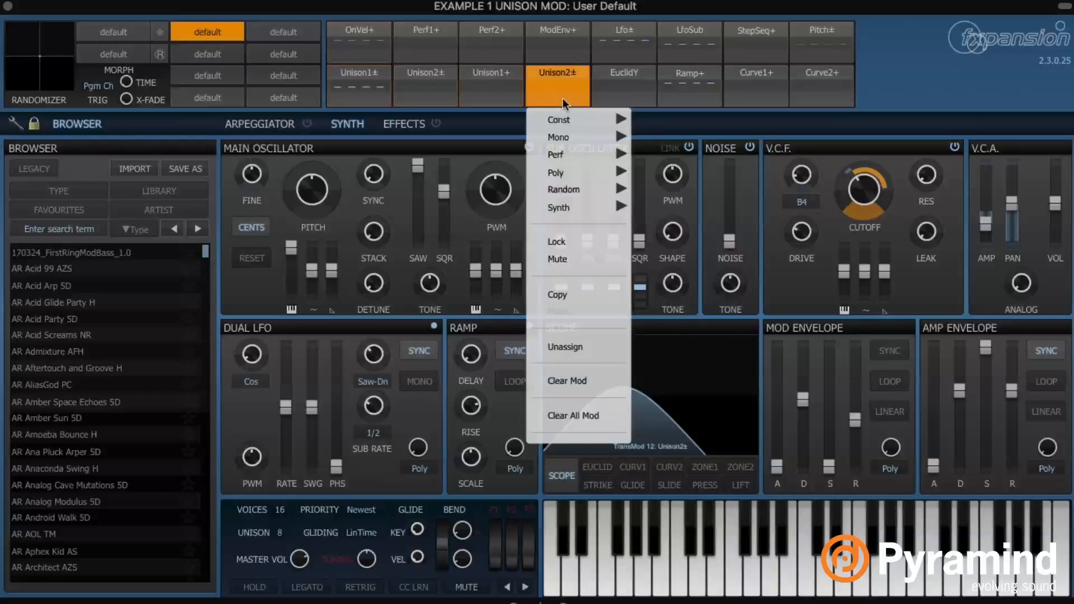
{"action": "mouse_move", "coordinate": [609, 207]}
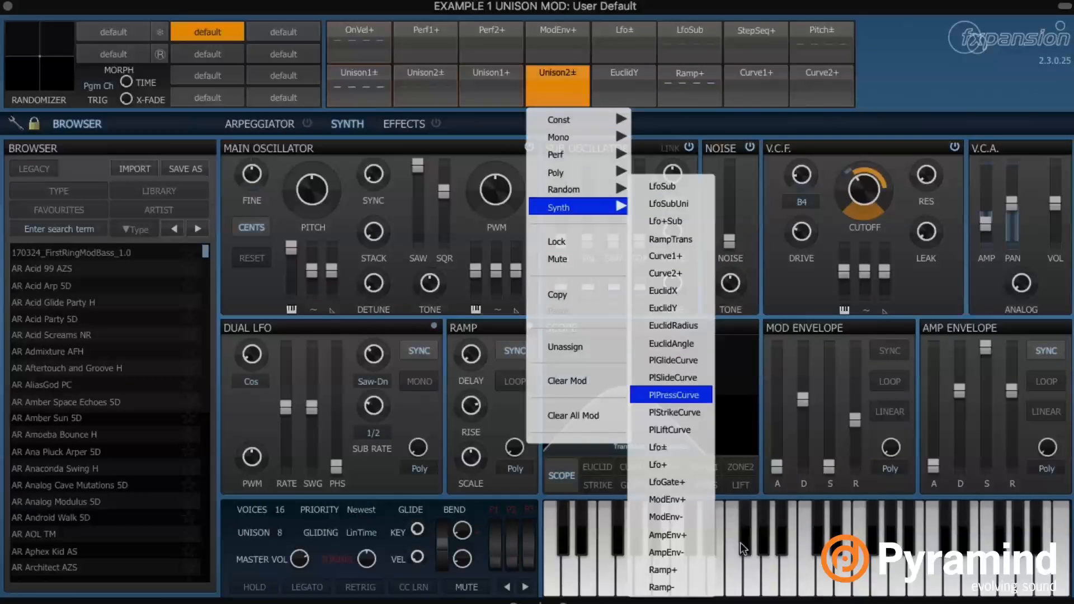
{"action": "left_click", "coordinate": [697, 465]}
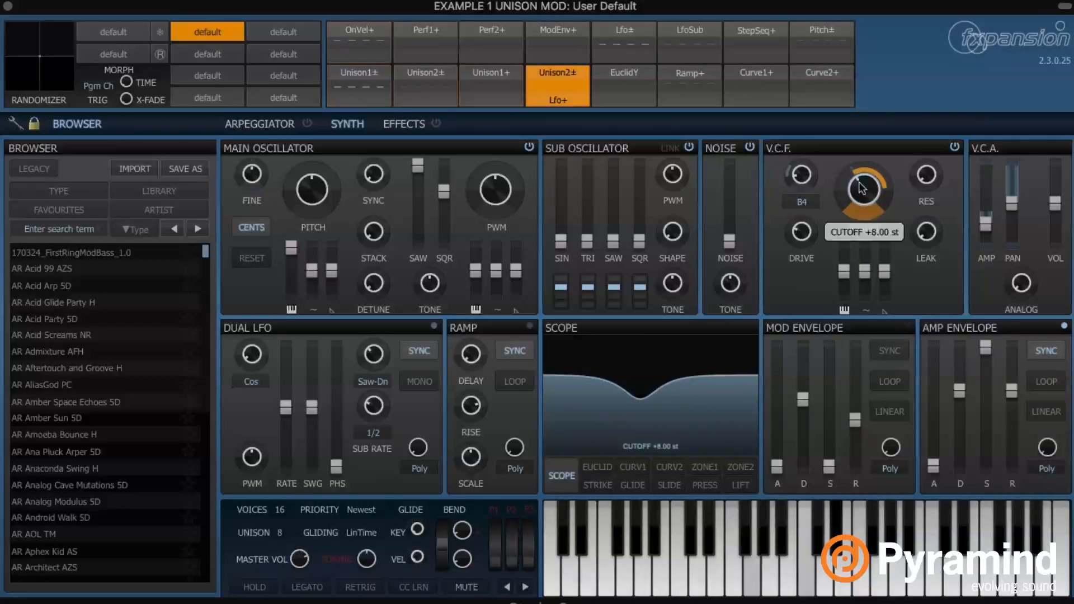
Raise the filter resonance to about 49% and adjust the cutoff
{"action": "mouse_move", "coordinate": [866, 170]}
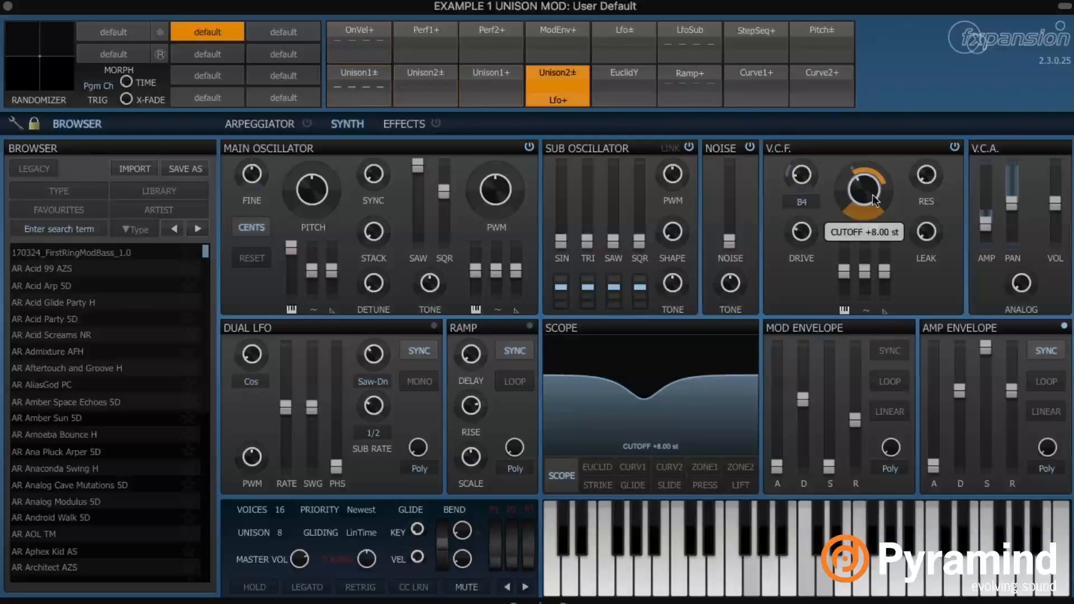
{"action": "mouse_move", "coordinate": [931, 187]}
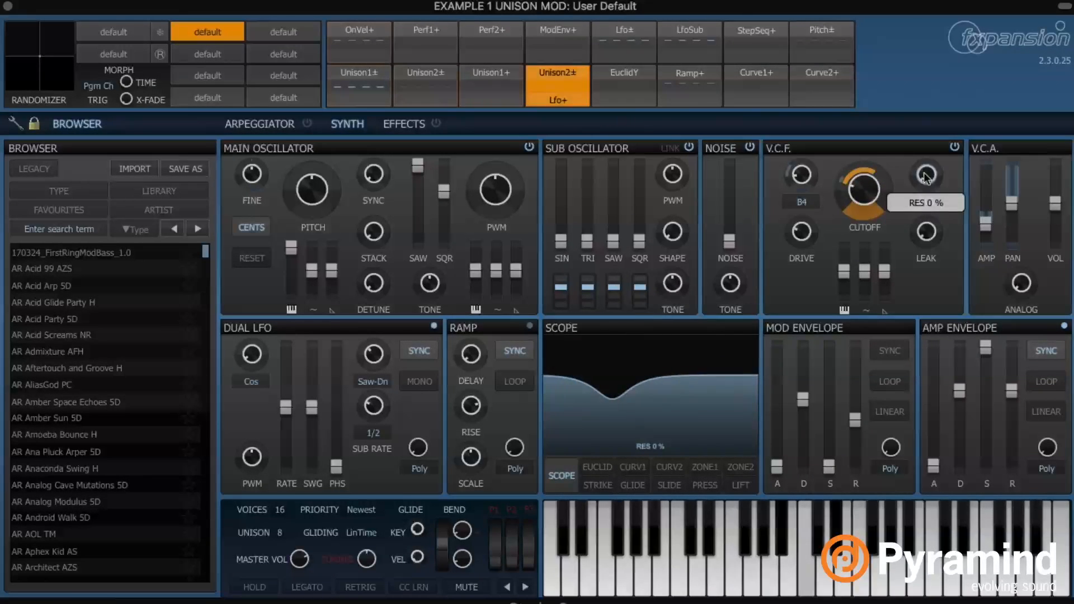
{"action": "left_click_drag", "start_coordinate": [928, 183], "coordinate": [928, 179]}
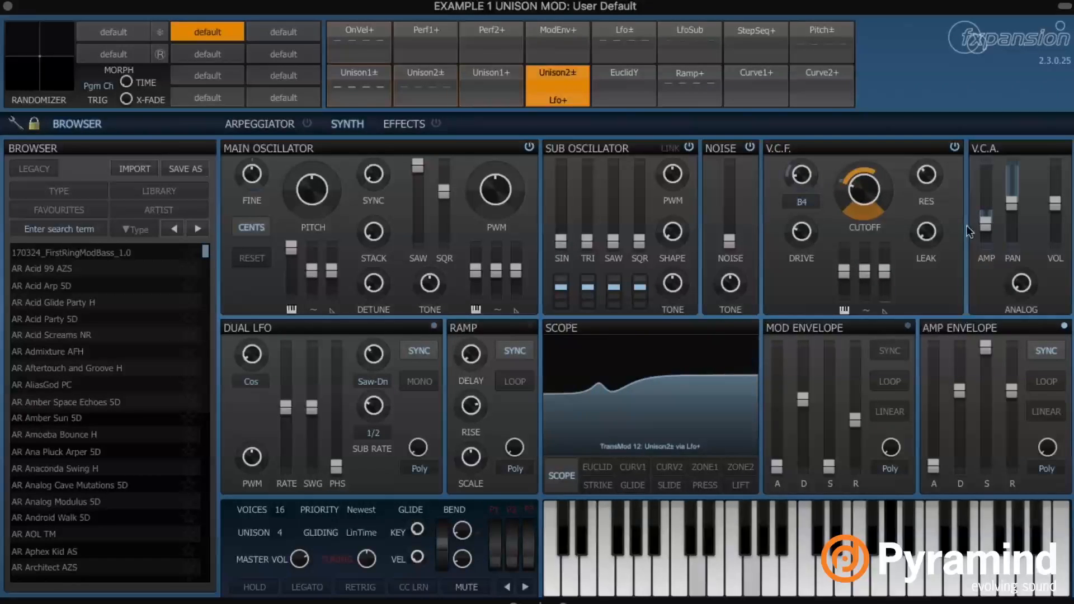
{"action": "left_click_drag", "start_coordinate": [870, 193], "coordinate": [865, 222]}
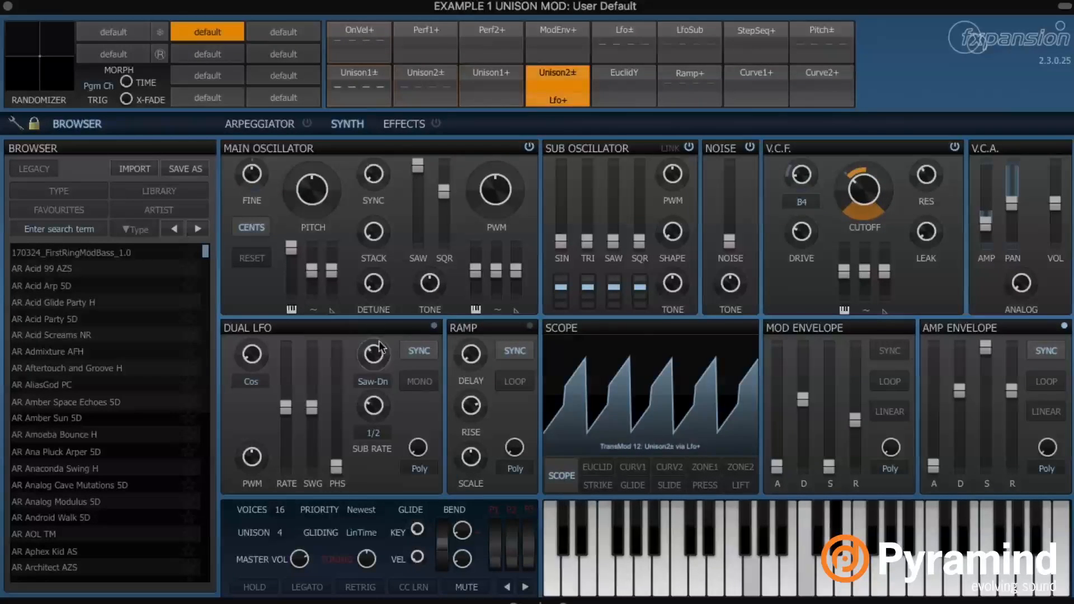
Make the Dual LFO a Saw-Dn wave at a 1/16d rate
{"action": "left_click", "coordinate": [251, 378]}
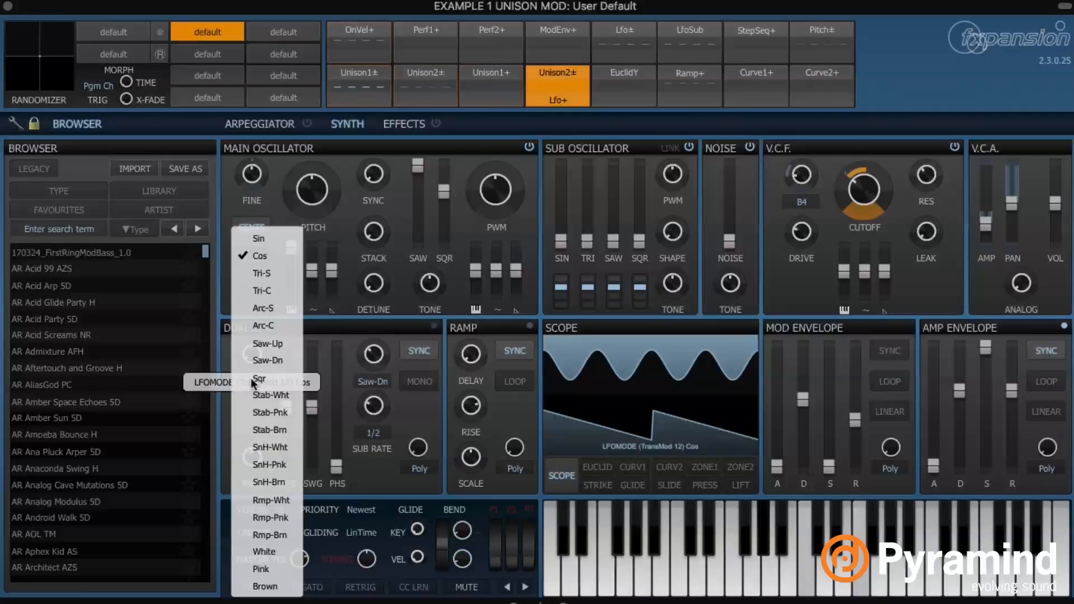
{"action": "left_click", "coordinate": [288, 361]}
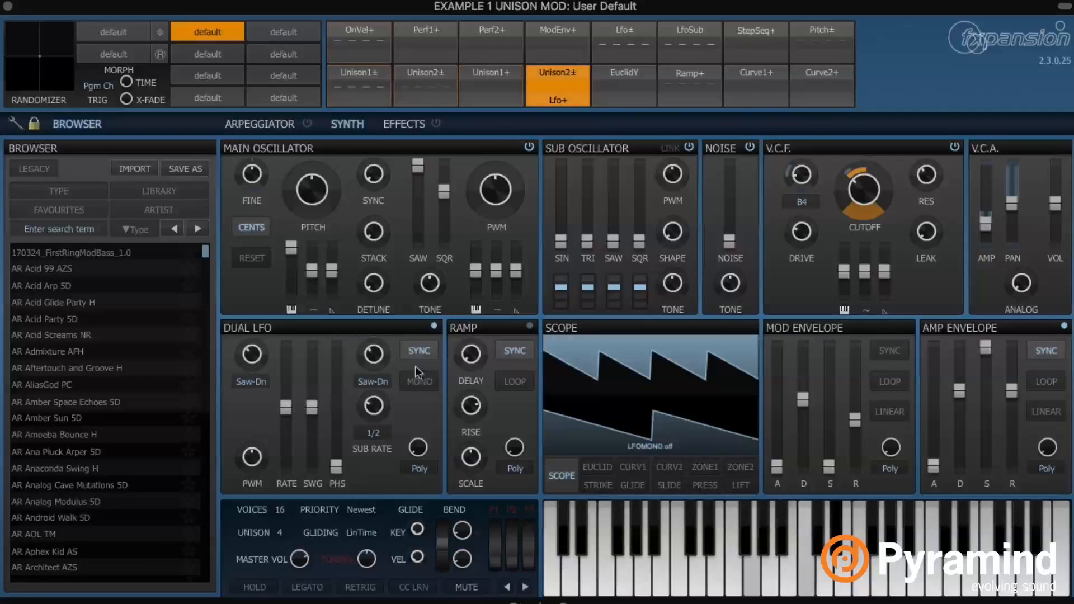
{"action": "left_click_drag", "start_coordinate": [285, 408], "coordinate": [285, 387]}
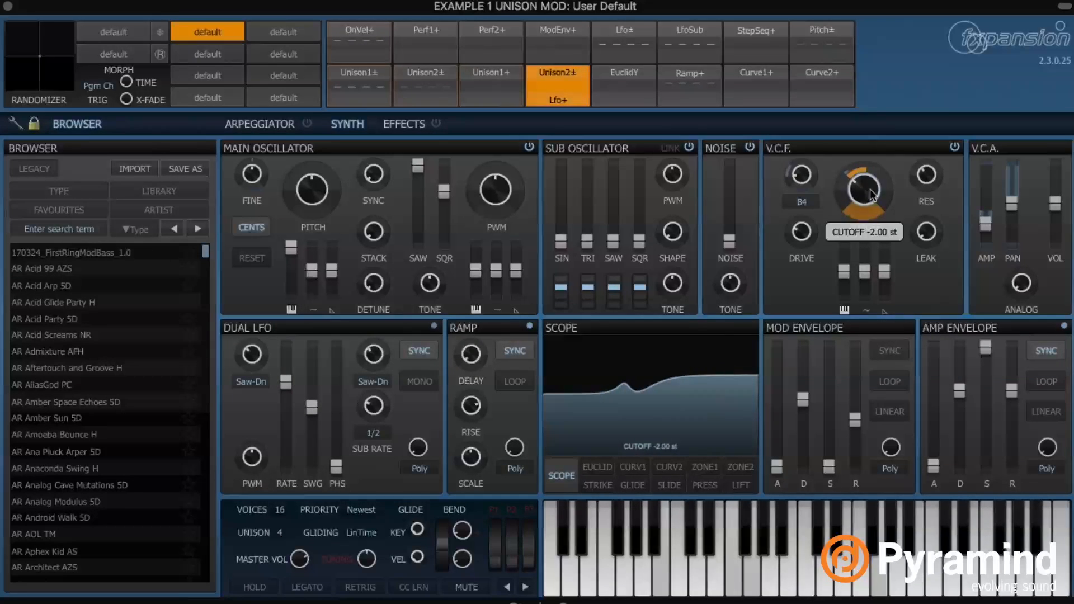
Turn the cutoff up and modulate FILTMODE from B4 toward L4, bringing up its modulation options
{"action": "left_click_drag", "start_coordinate": [870, 191], "coordinate": [870, 179]}
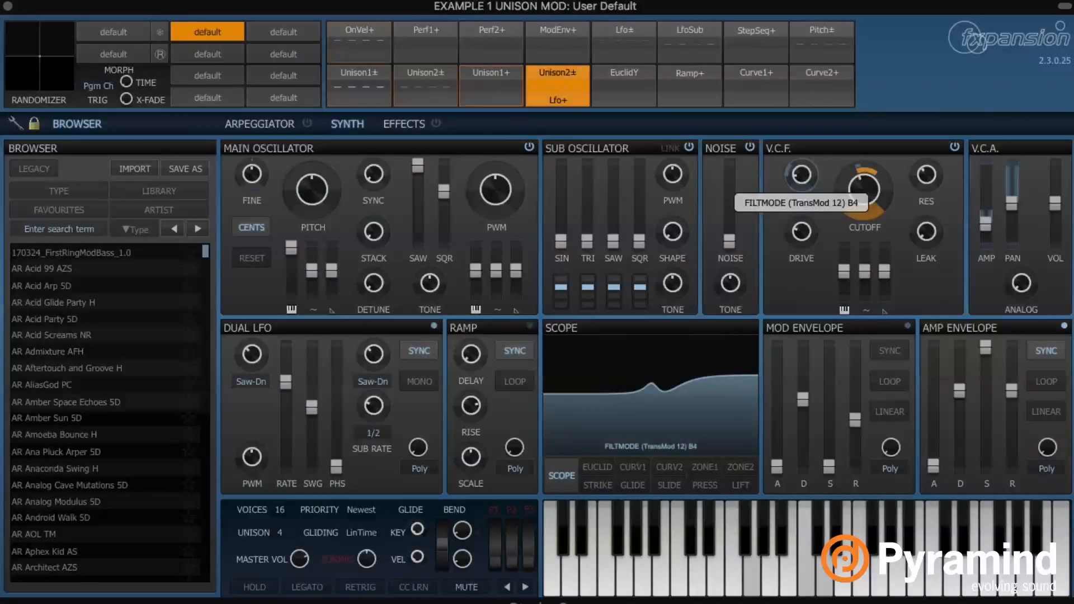
{"action": "mouse_move", "coordinate": [791, 179]}
{"action": "left_mouse_down"}
{"action": "mouse_move", "coordinate": [790, 189]}
{"action": "mouse_move", "coordinate": [791, 172]}
{"action": "left_mouse_up"}
{"action": "right_click", "coordinate": [801, 172]}
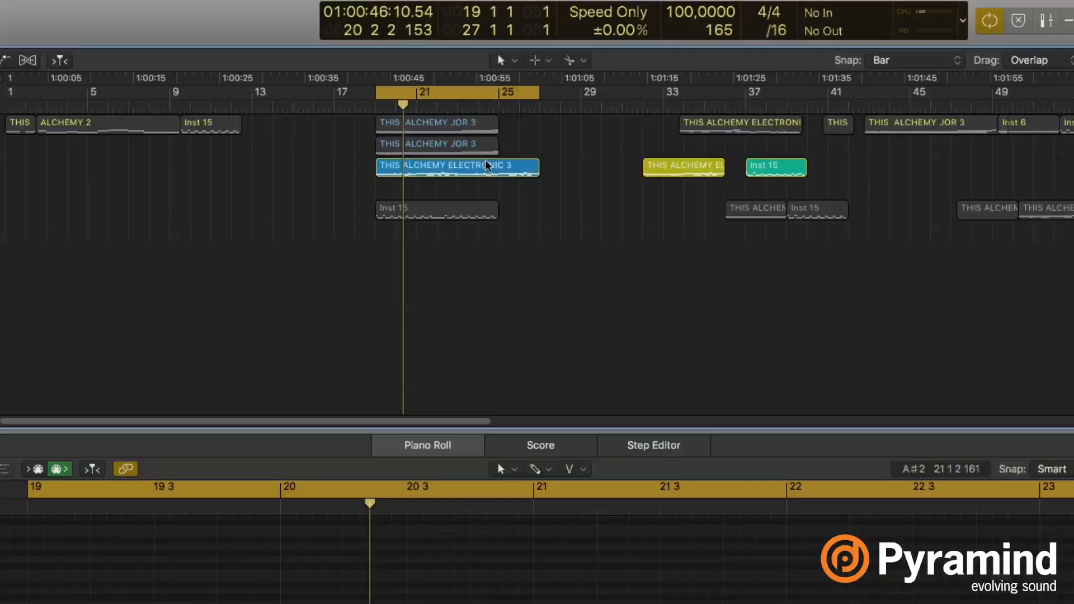
Load the keyzone example region into the piano roll and select one of its long notes
{"action": "left_click", "coordinate": [492, 167]}
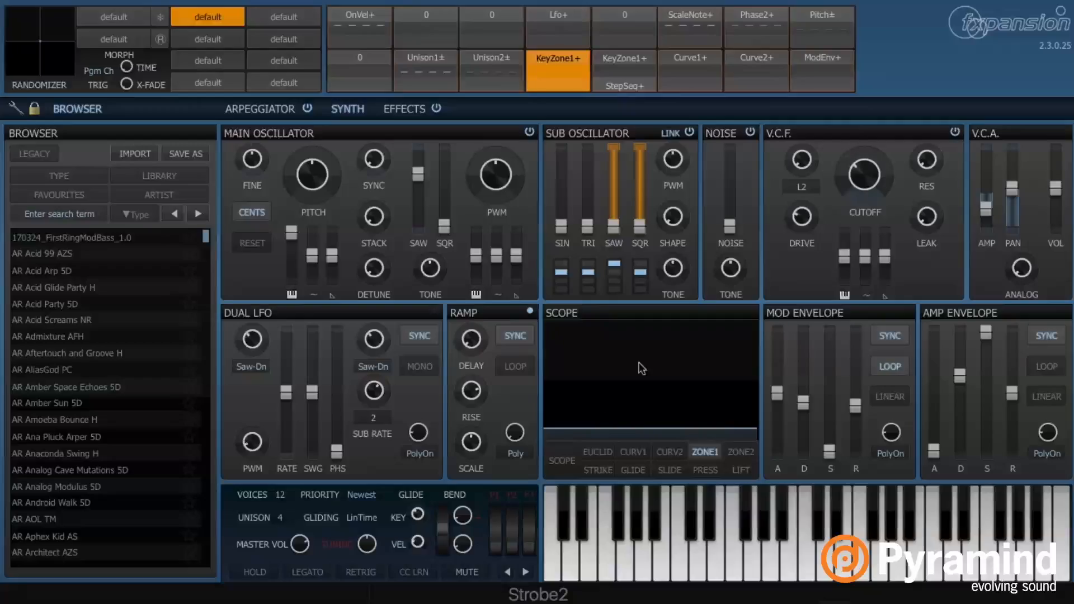
{"action": "mouse_move", "coordinate": [415, 188]}
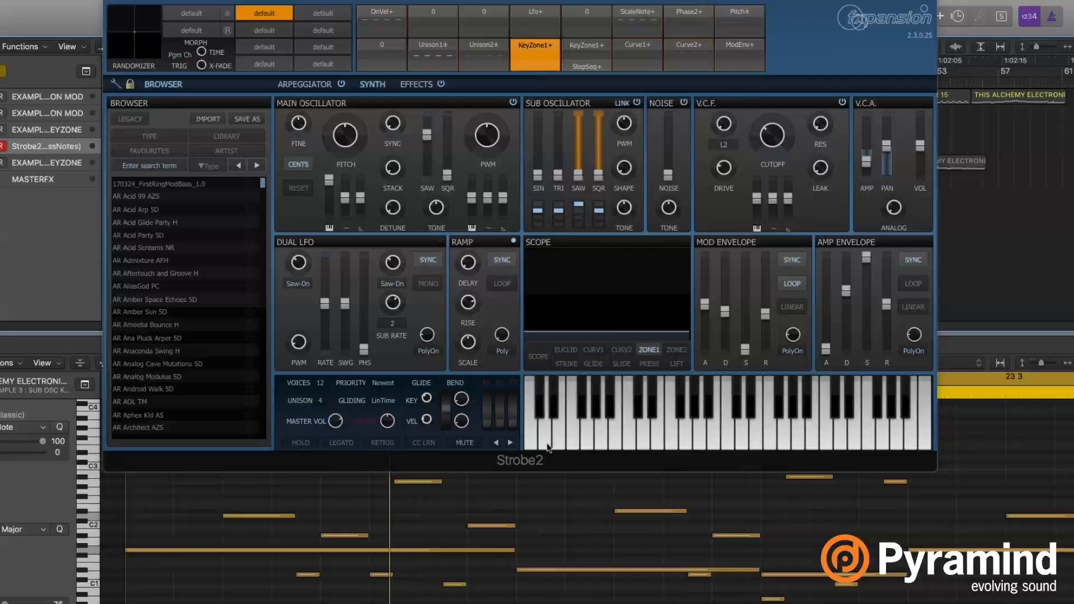
{"action": "left_click", "coordinate": [553, 570]}
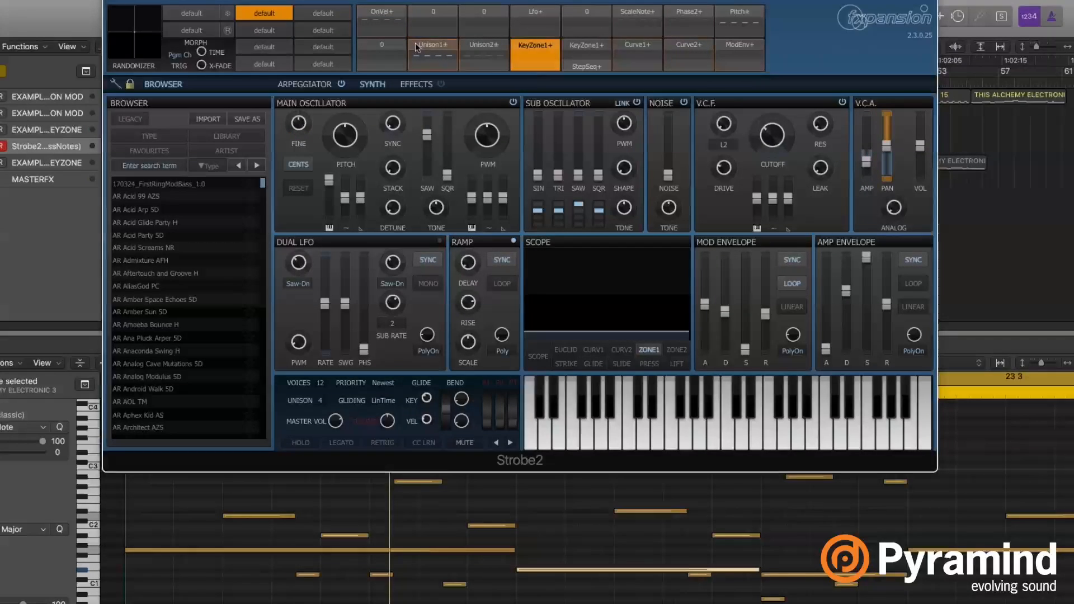
{"action": "left_click", "coordinate": [447, 45]}
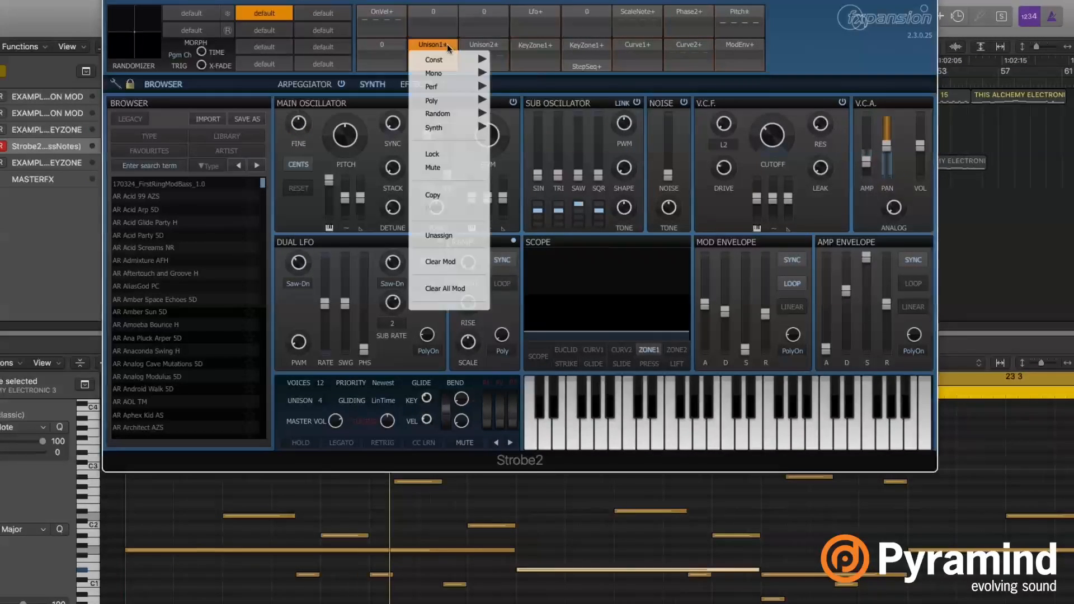
{"action": "left_click", "coordinate": [435, 44]}
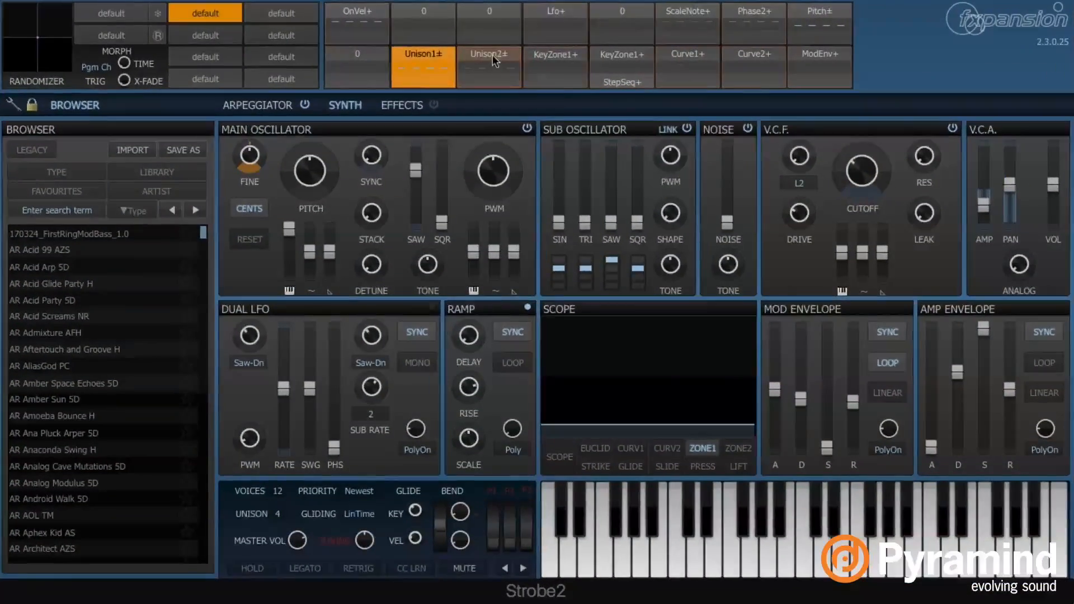
{"action": "left_click", "coordinate": [492, 55]}
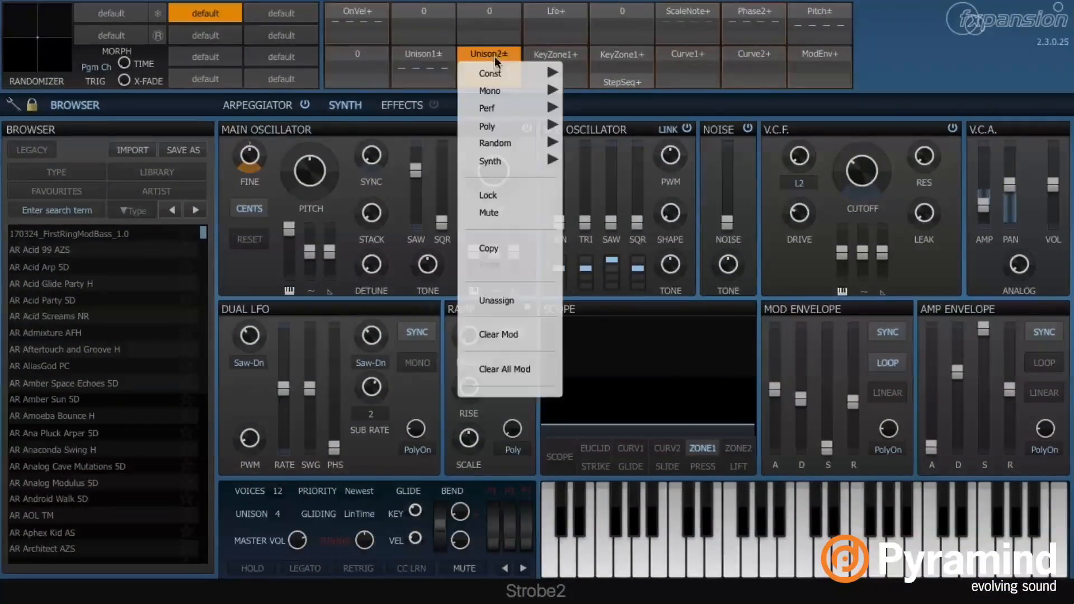
{"action": "left_click", "coordinate": [300, 116]}
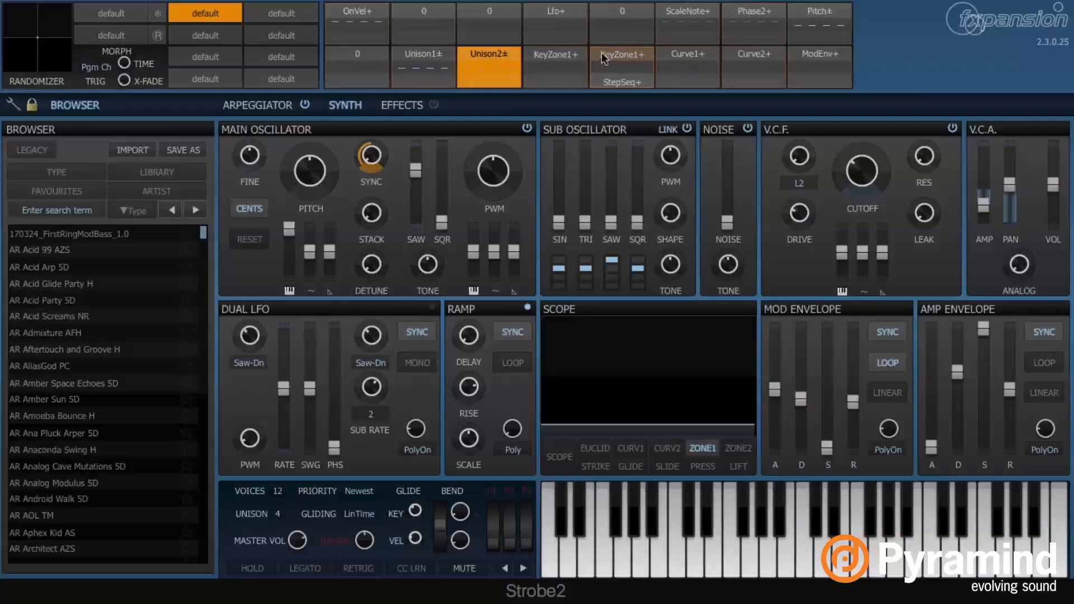
{"action": "left_click", "coordinate": [563, 60]}
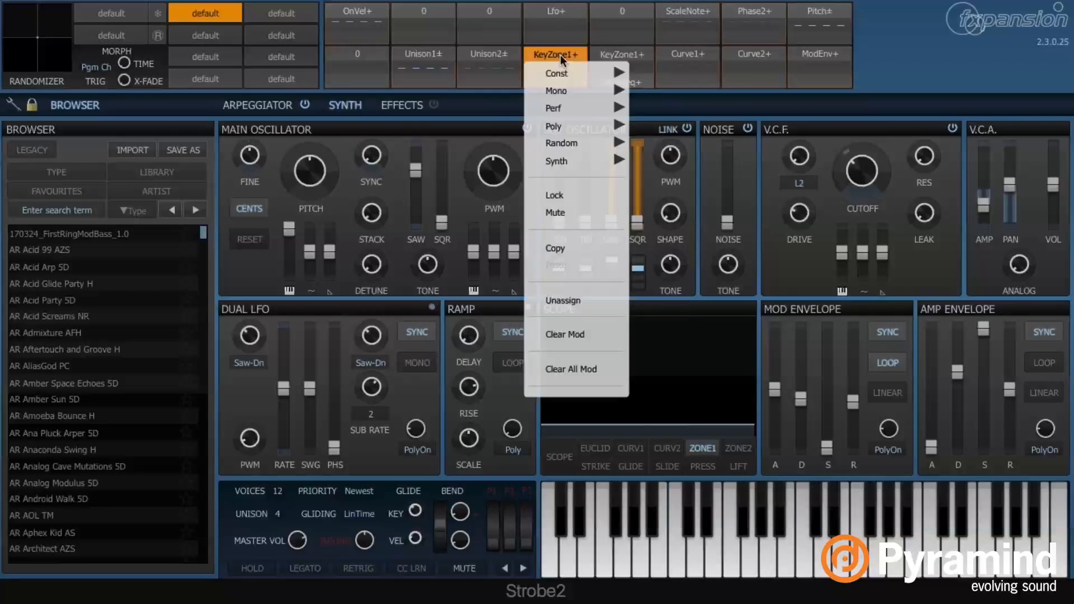
{"action": "left_click", "coordinate": [562, 59]}
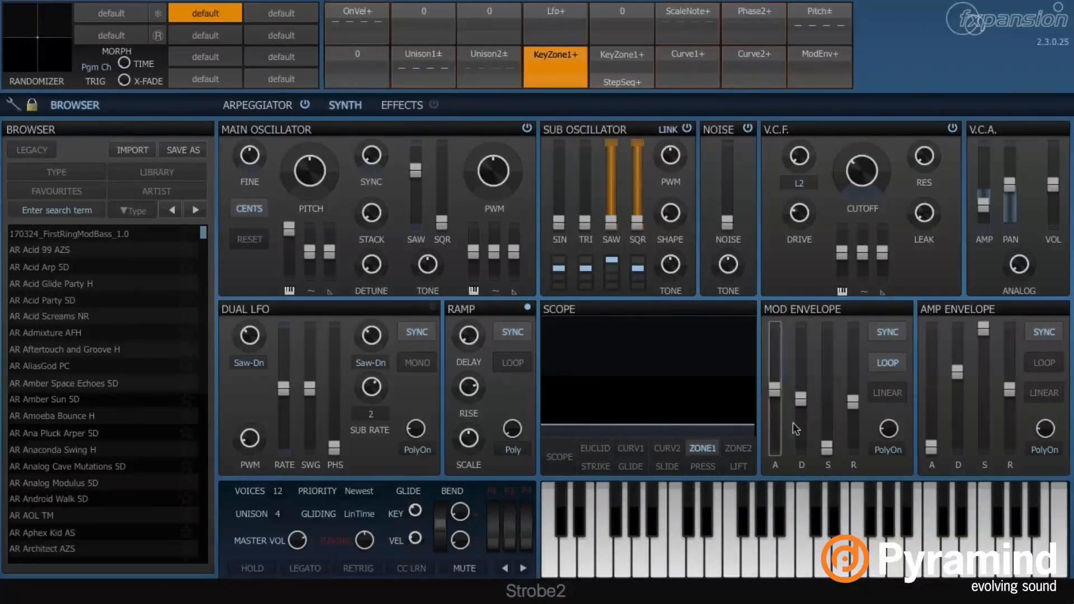
Change the Zone1 curve from a flat line to a linear ramp
{"action": "right_click", "coordinate": [684, 388]}
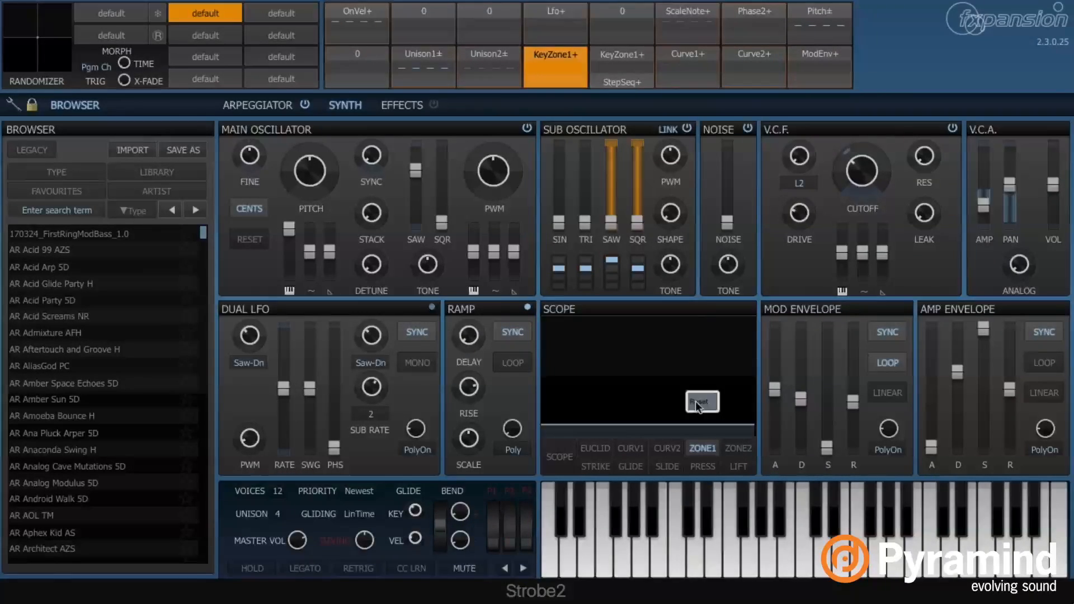
{"action": "left_click", "coordinate": [697, 401]}
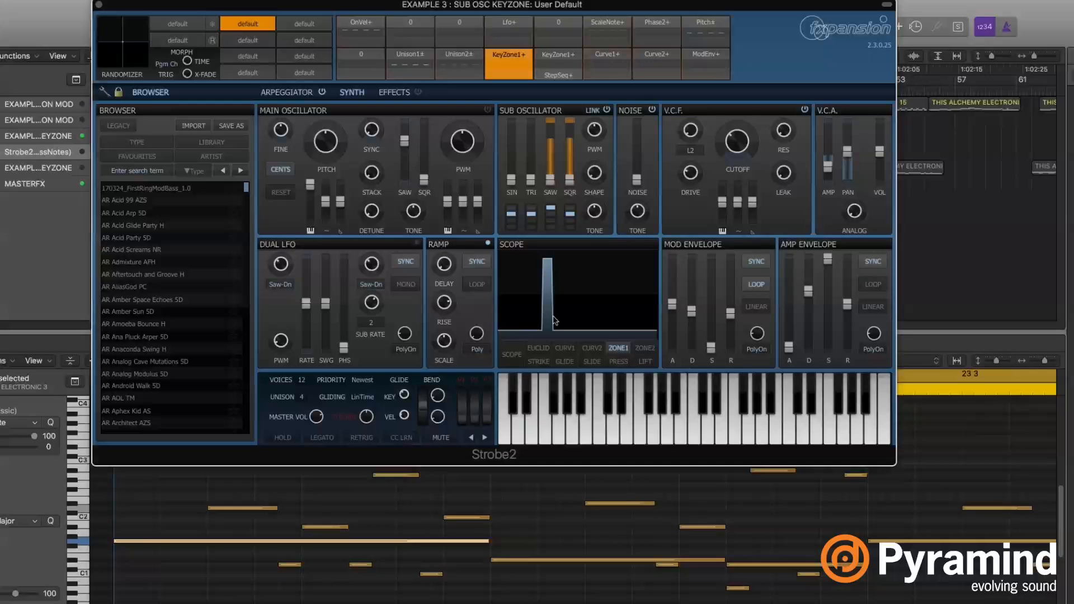
{"action": "left_click", "coordinate": [476, 575]}
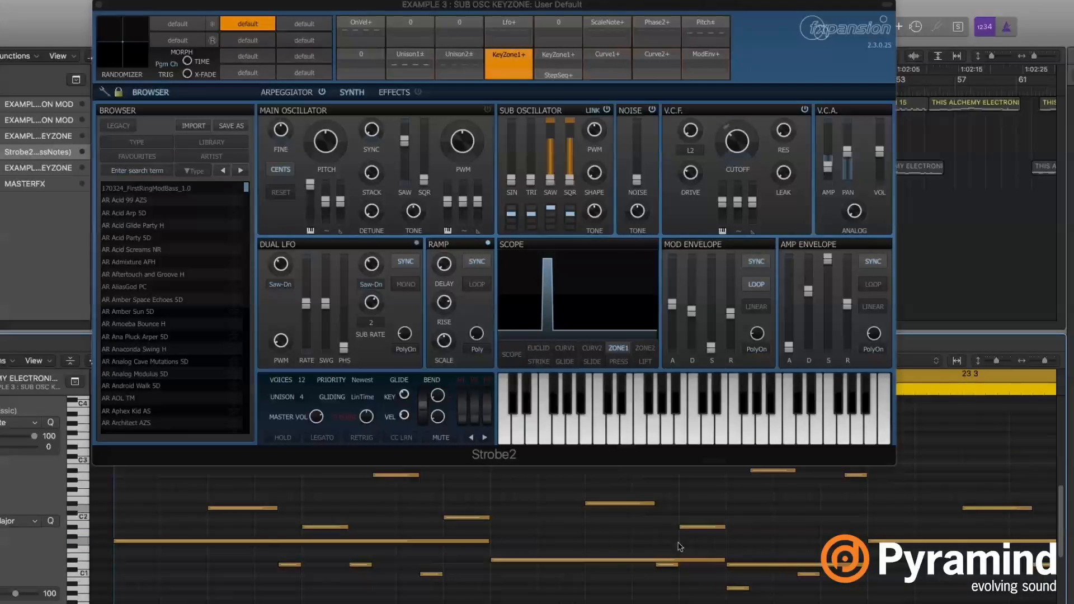
{"action": "left_click", "coordinate": [388, 540]}
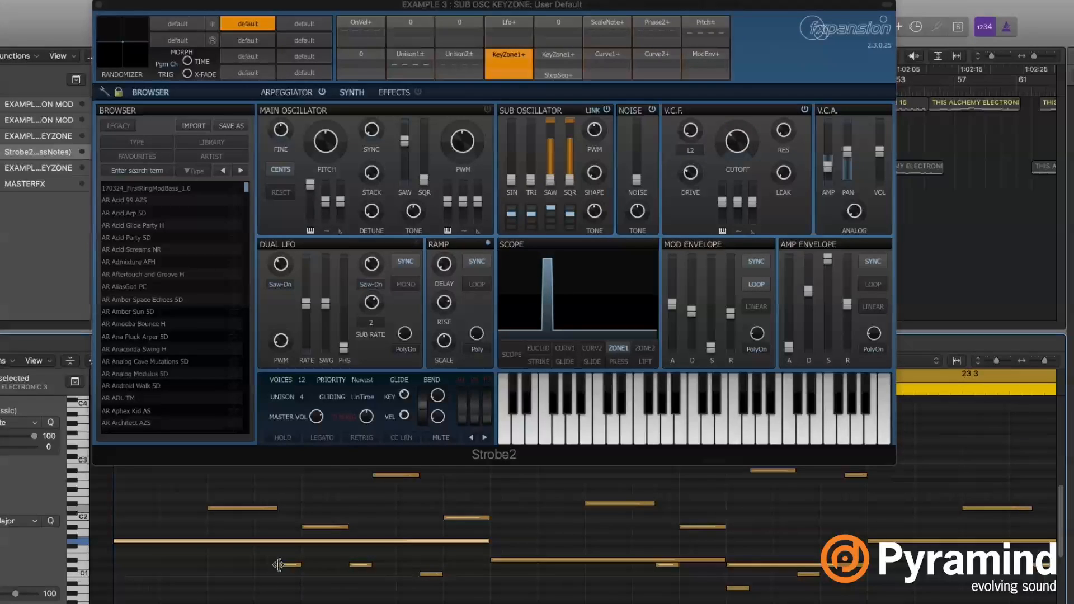
{"action": "left_click", "coordinate": [431, 573]}
{"action": "scroll", "coordinate": [391, 498], "scroll_direction": "up", "scroll_amount": 2}
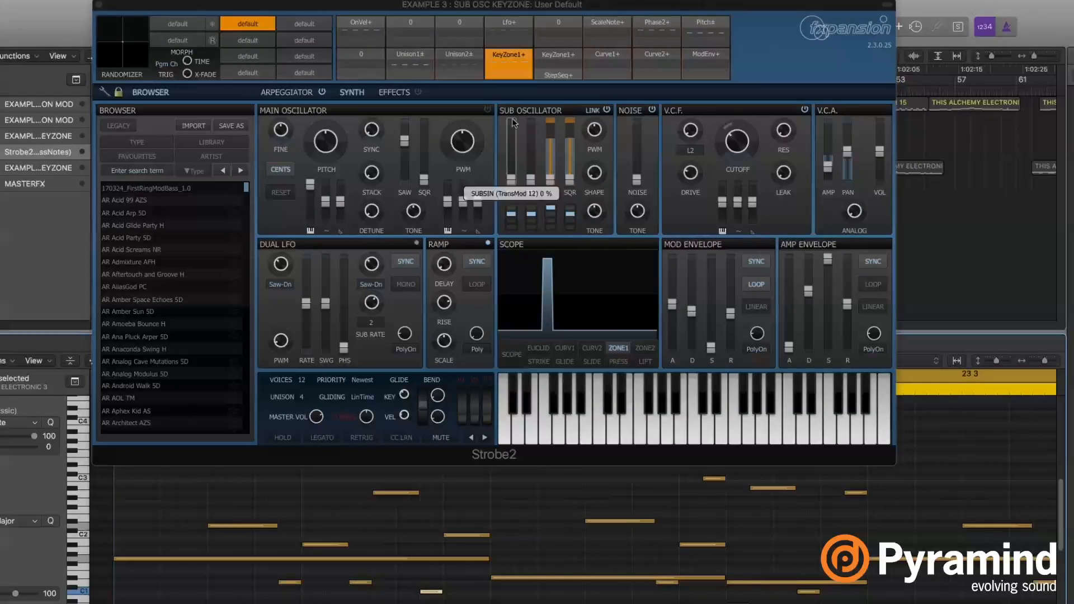
{"action": "right_click", "coordinate": [203, 490]}
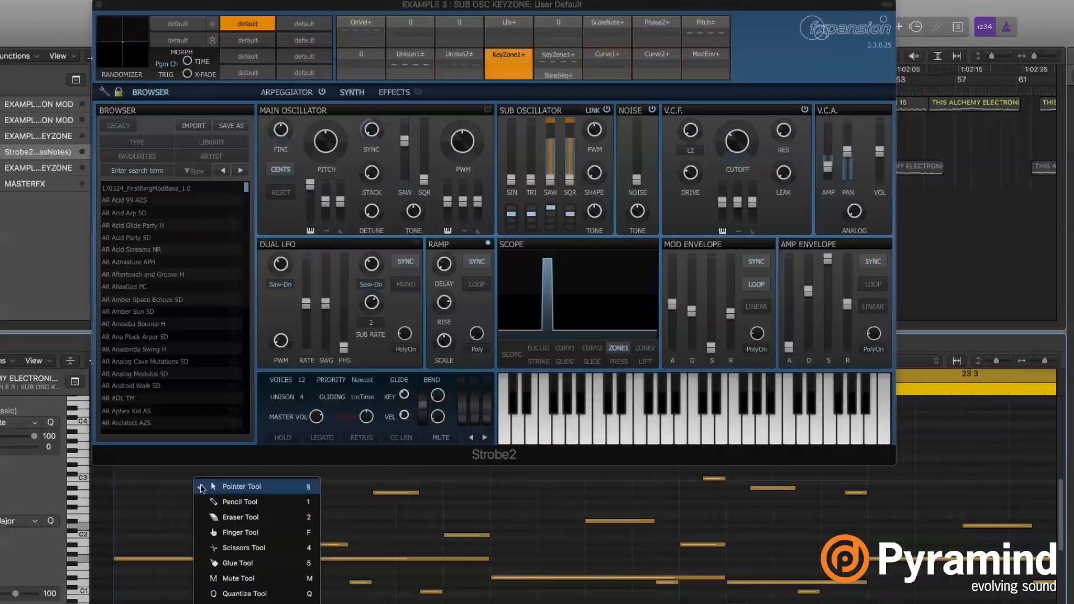
{"action": "left_click", "coordinate": [213, 502]}
{"action": "left_click", "coordinate": [167, 493]}
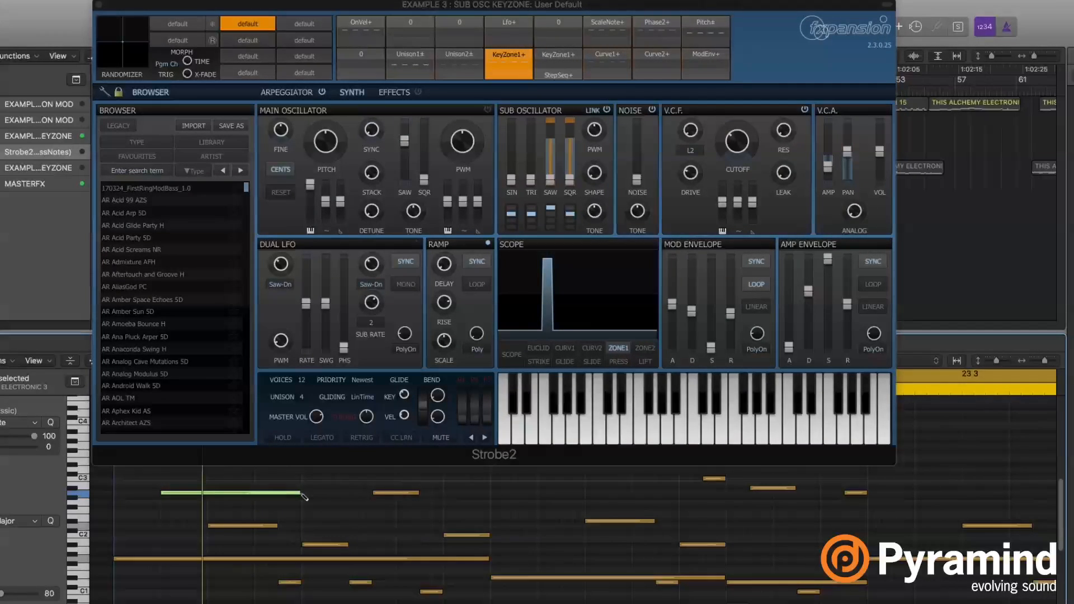
{"action": "key", "text": "alt+Down"}
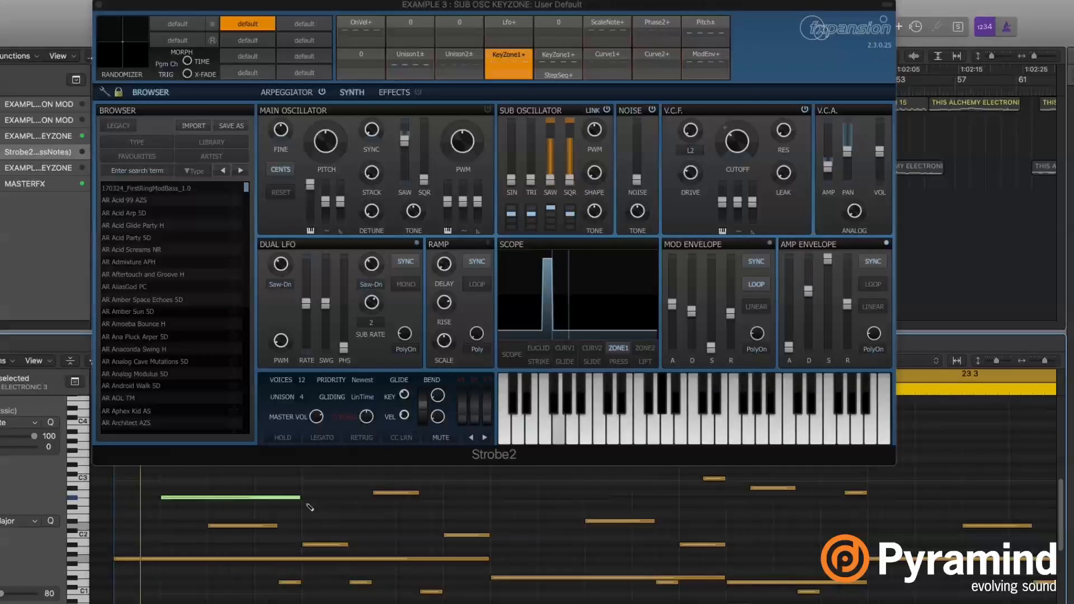
{"action": "key", "text": "t"}
{"action": "key", "text": "t"}
{"action": "key", "text": "space"}
{"action": "left_click_drag", "start_coordinate": [317, 519], "coordinate": [274, 494]}
{"action": "key", "text": "Delete"}
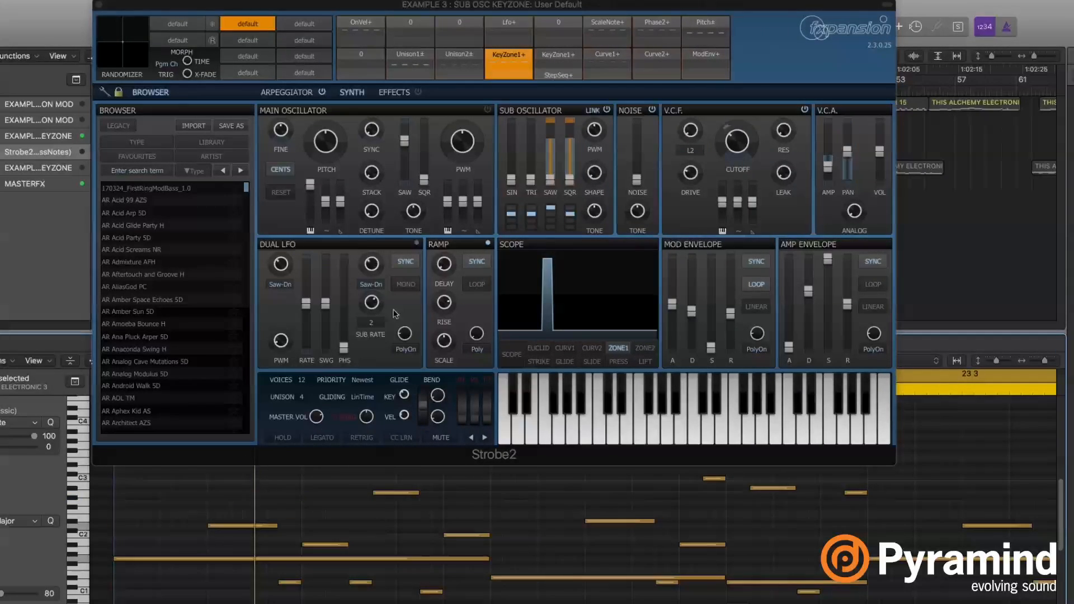
{"action": "left_click", "coordinate": [487, 112]}
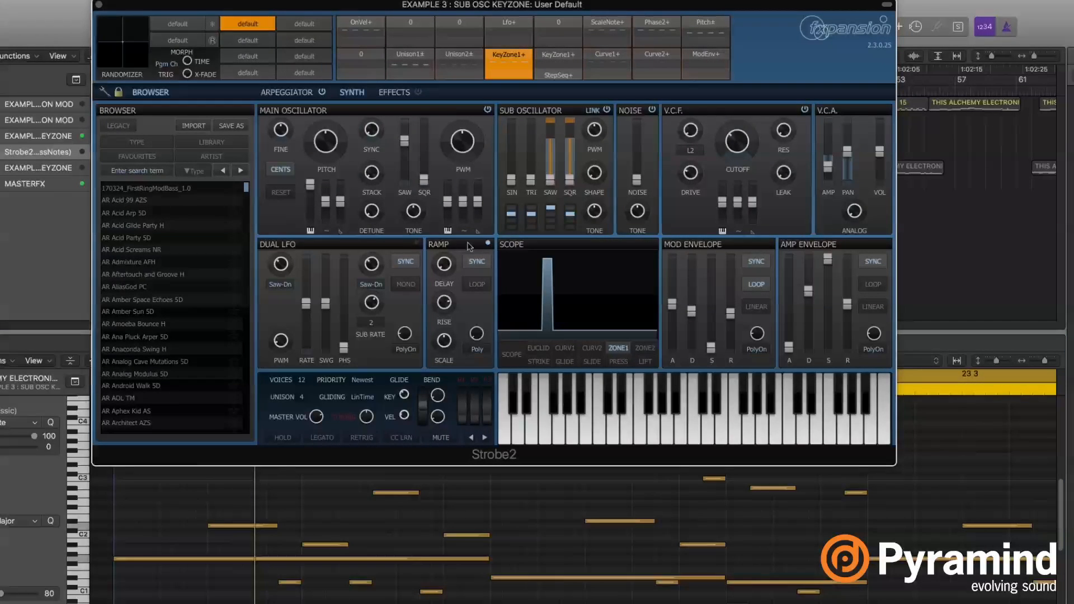
Start playback and show the second KeyZone1+ slot's sync-pitch modulation targets
{"action": "key", "text": "space"}
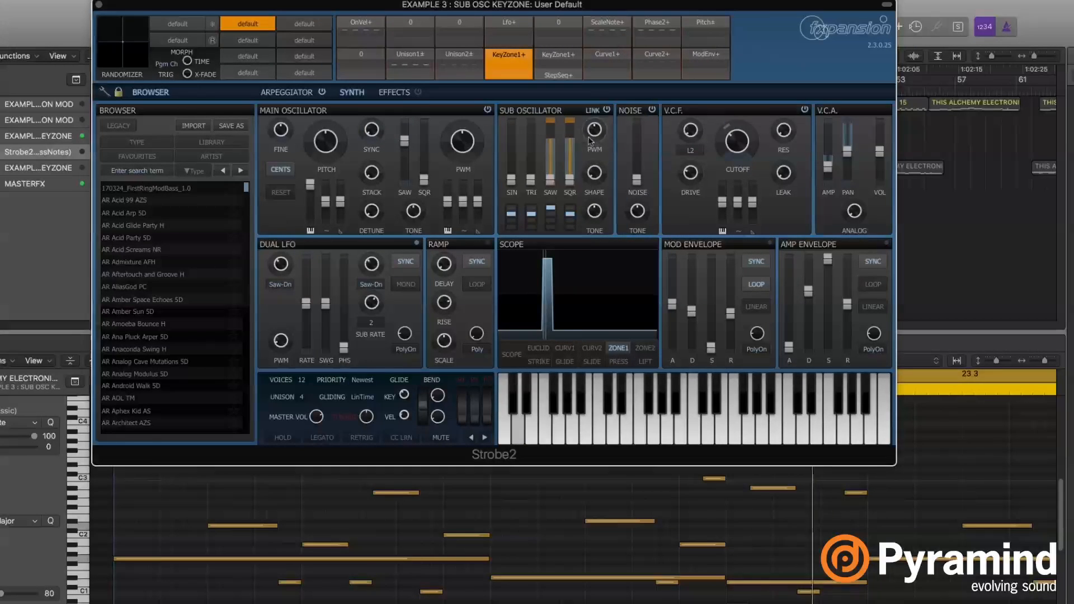
{"action": "left_click", "coordinate": [561, 53]}
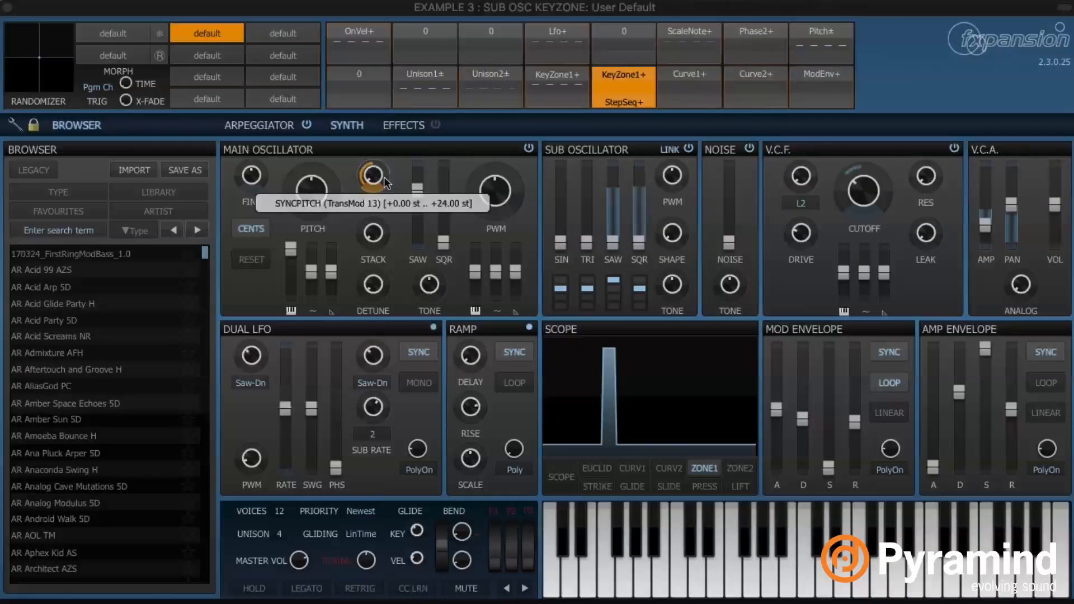
Push the SYNC pitch modulation depth up to +48 st, then settle it around +28 st
{"action": "mouse_move", "coordinate": [373, 176]}
{"action": "left_mouse_down"}
{"action": "mouse_move", "coordinate": [373, 148]}
{"action": "mouse_move", "coordinate": [373, 178]}
{"action": "left_mouse_up"}
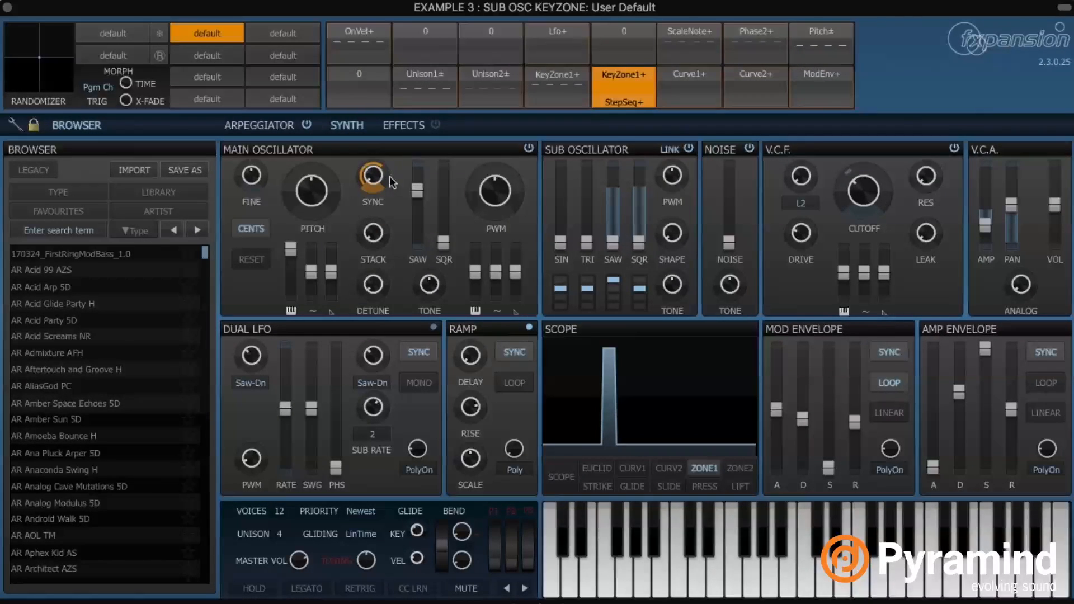
{"action": "mouse_move", "coordinate": [385, 177]}
{"action": "left_click_drag", "start_coordinate": [385, 180], "coordinate": [385, 175]}
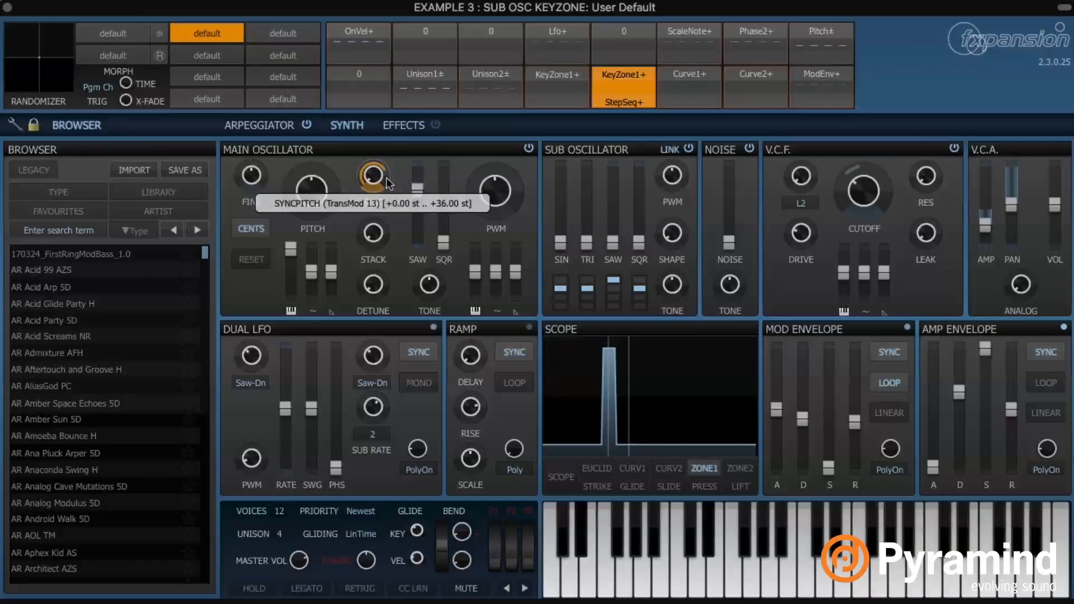
{"action": "left_click_drag", "start_coordinate": [387, 178], "coordinate": [387, 158]}
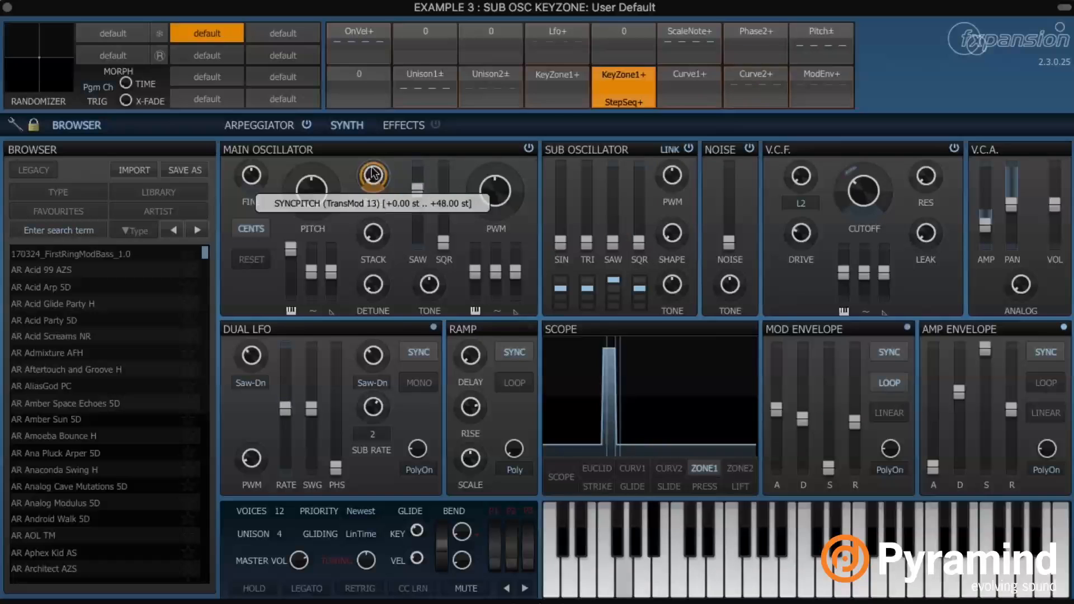
{"action": "left_click_drag", "start_coordinate": [373, 174], "coordinate": [373, 210]}
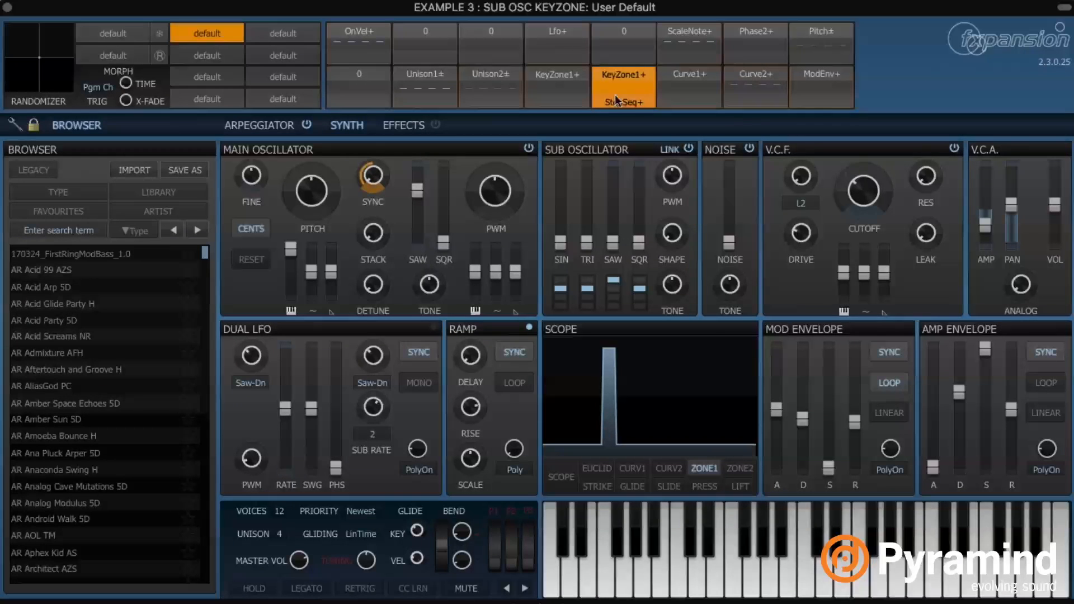
Open the arpeggiator page and flatten the existing tall sequencer steps to minimum
{"action": "left_click", "coordinate": [273, 126]}
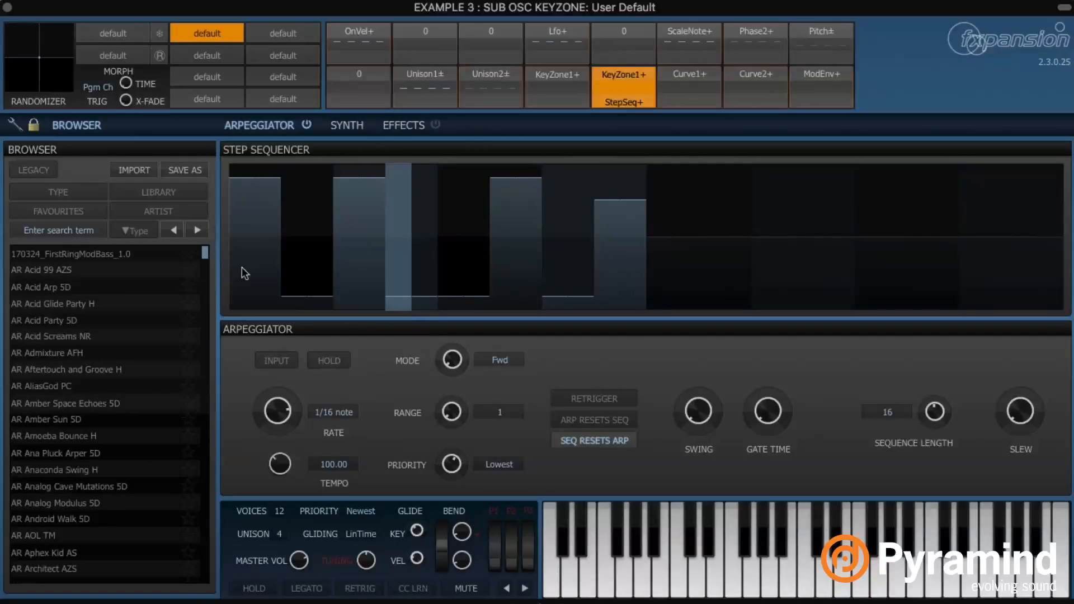
{"action": "mouse_move", "coordinate": [241, 268]}
{"action": "left_mouse_down"}
{"action": "mouse_move", "coordinate": [230, 302]}
{"action": "mouse_move", "coordinate": [240, 302]}
{"action": "mouse_move", "coordinate": [238, 262]}
{"action": "mouse_move", "coordinate": [210, 112]}
{"action": "left_mouse_up"}
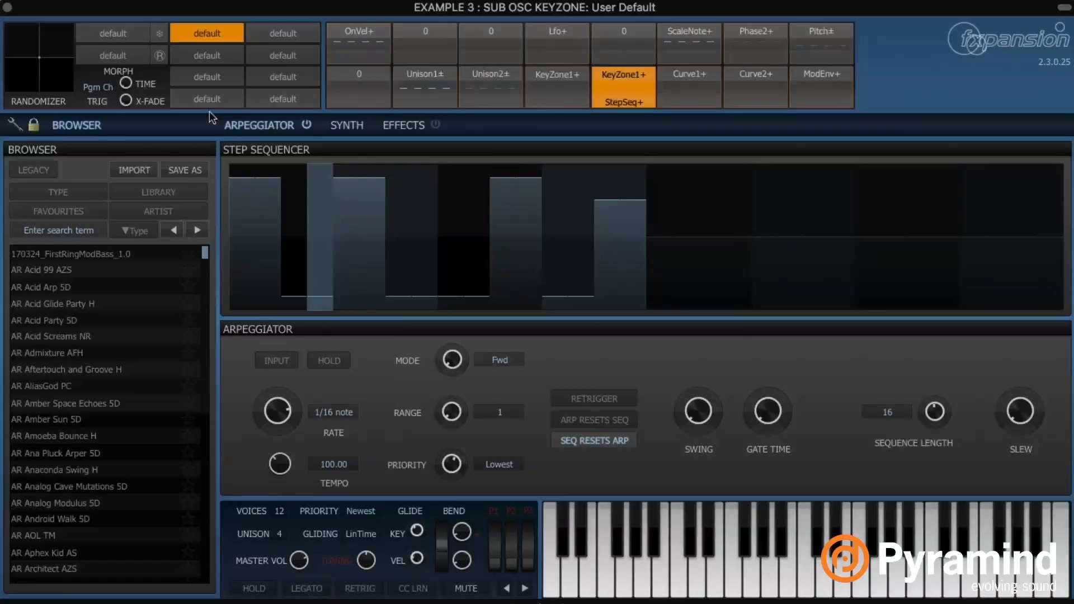
{"action": "left_click_drag", "start_coordinate": [569, 295], "coordinate": [239, 327]}
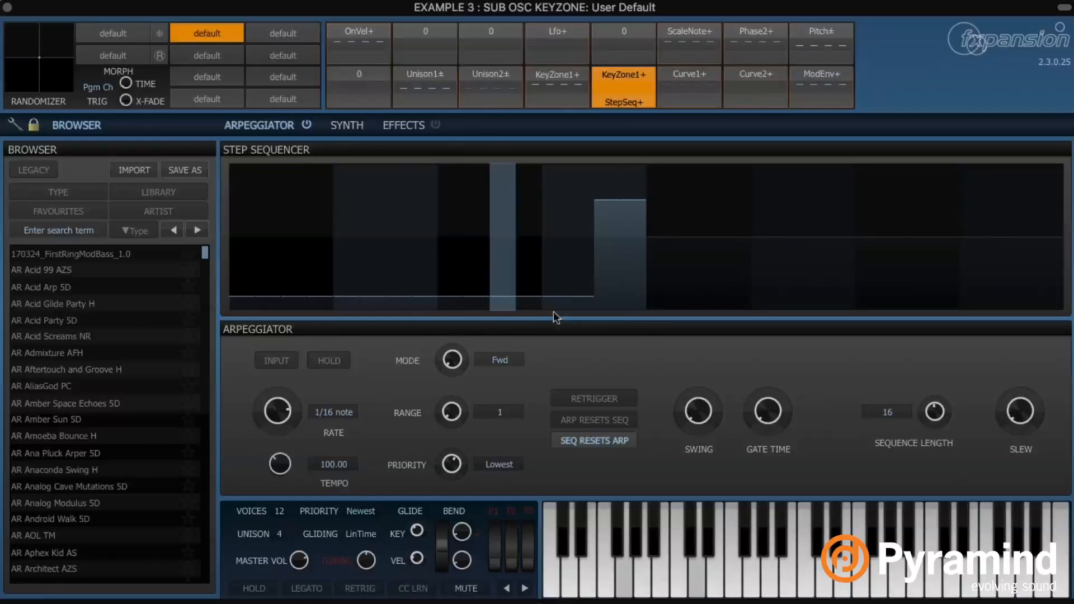
{"action": "left_click_drag", "start_coordinate": [565, 289], "coordinate": [661, 322]}
{"action": "left_click_drag", "start_coordinate": [661, 322], "coordinate": [434, 363]}
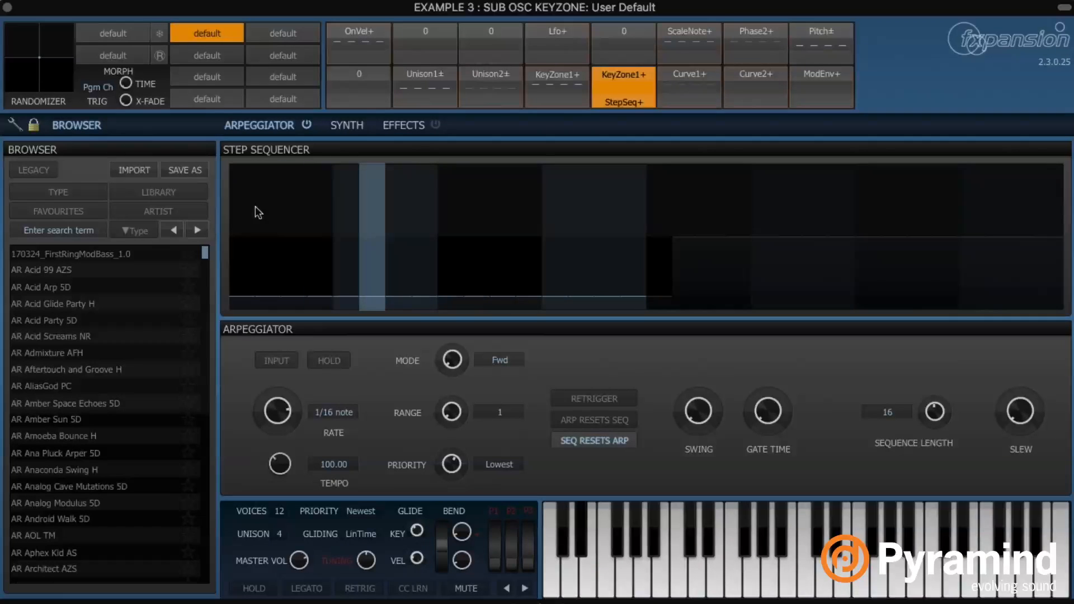
Raise steps 1–11 to maximum, then drop steps 3, 5, 6, 8, 10 and 11 to minimum
{"action": "mouse_move", "coordinate": [234, 183]}
{"action": "left_mouse_down"}
{"action": "mouse_move", "coordinate": [478, 82]}
{"action": "mouse_move", "coordinate": [501, 95]}
{"action": "left_mouse_up"}
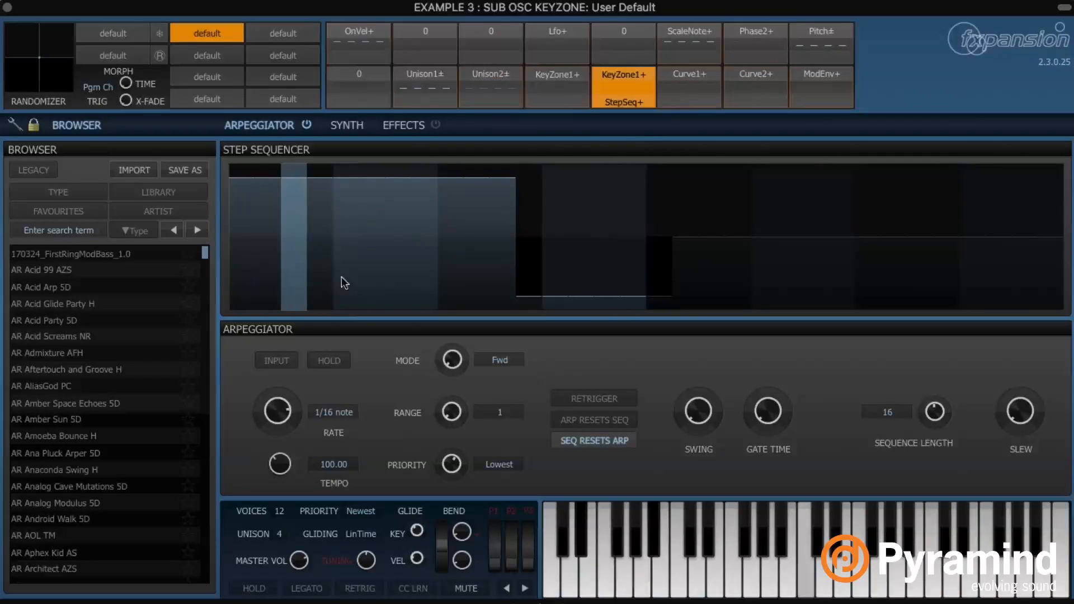
{"action": "mouse_move", "coordinate": [341, 276]}
{"action": "left_mouse_down"}
{"action": "mouse_move", "coordinate": [372, 288]}
{"action": "mouse_move", "coordinate": [359, 324]}
{"action": "left_mouse_up"}
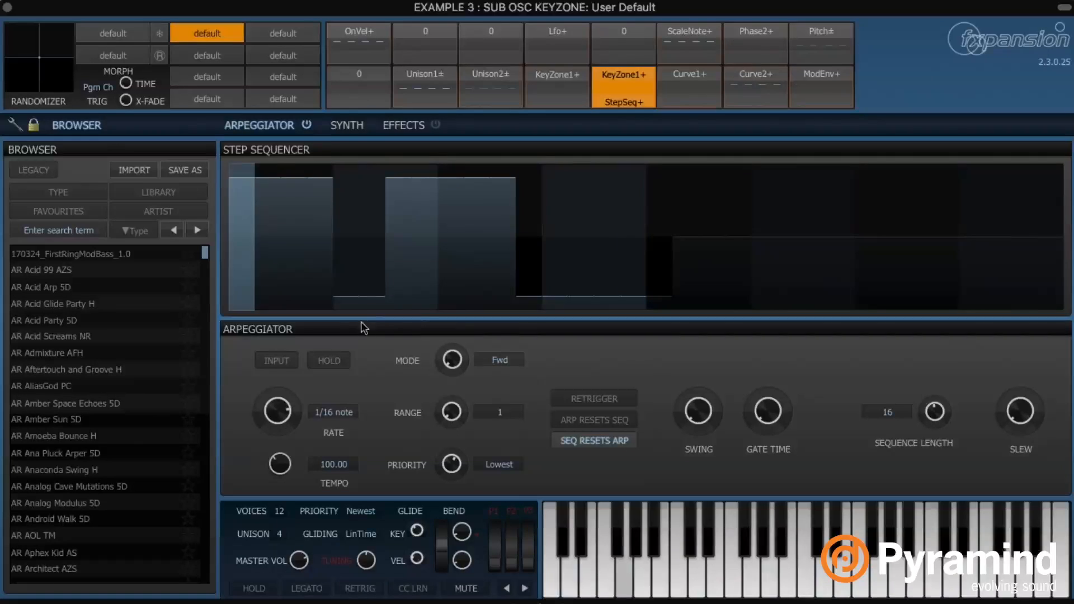
{"action": "left_click_drag", "start_coordinate": [424, 292], "coordinate": [428, 316]}
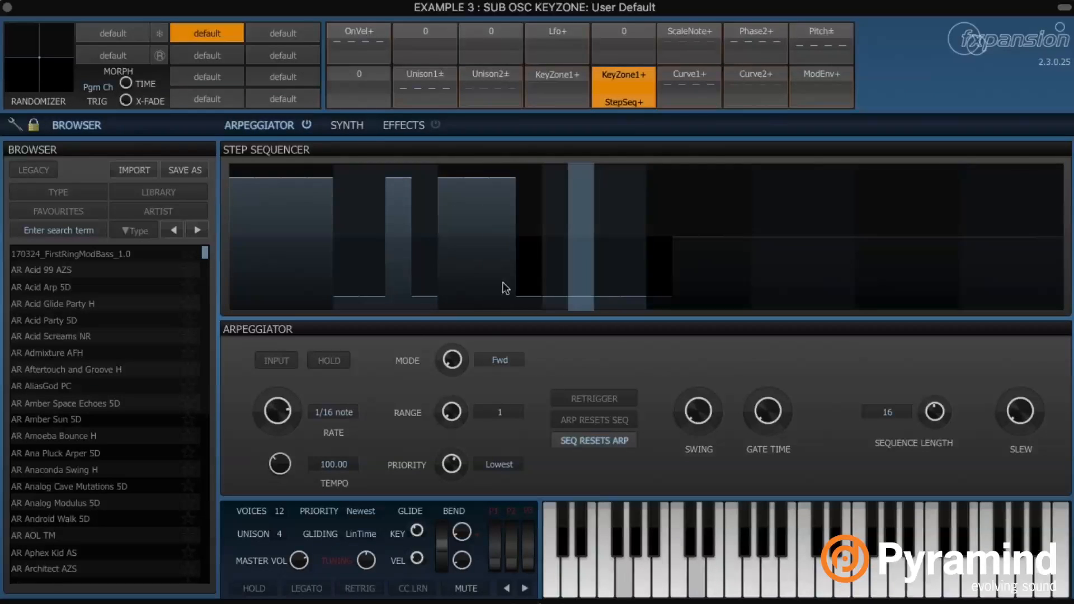
{"action": "mouse_move", "coordinate": [503, 287]}
{"action": "left_mouse_down"}
{"action": "mouse_move", "coordinate": [491, 302]}
{"action": "mouse_move", "coordinate": [556, 223]}
{"action": "mouse_move", "coordinate": [545, 189]}
{"action": "mouse_move", "coordinate": [558, 149]}
{"action": "mouse_move", "coordinate": [576, 147]}
{"action": "left_mouse_up"}
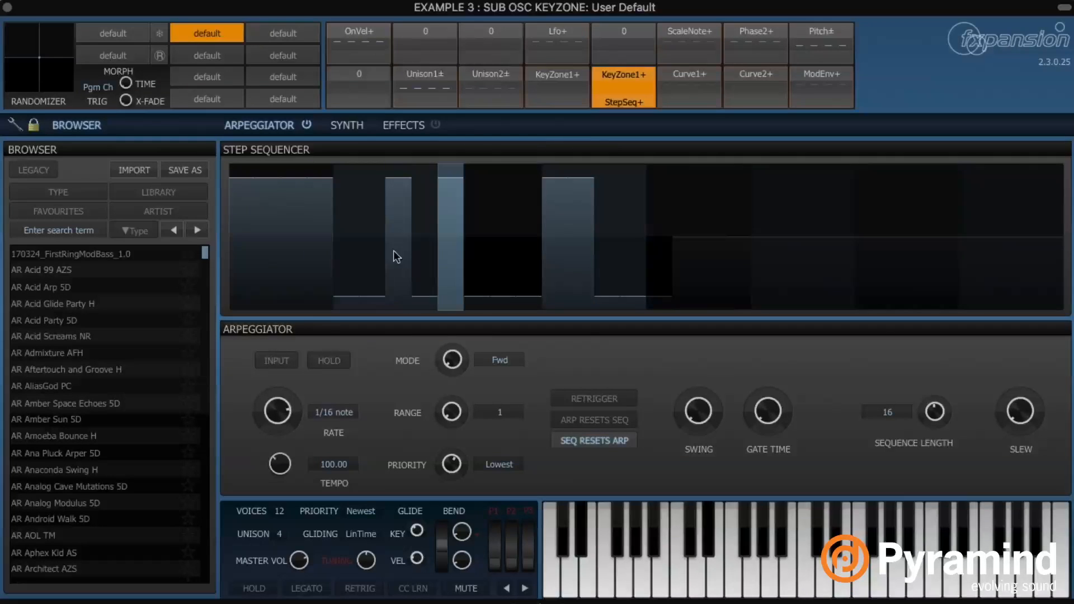
{"action": "left_click_drag", "start_coordinate": [292, 285], "coordinate": [288, 305]}
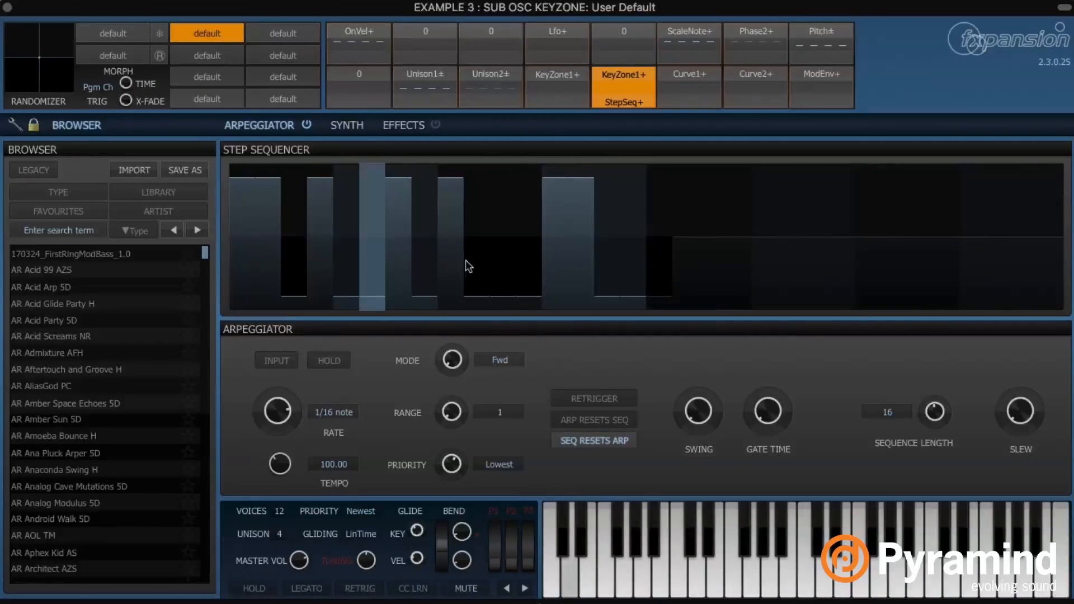
Return to the synth page, select the Curve1+ slot and show CURV1 in the scope
{"action": "left_click", "coordinate": [362, 128]}
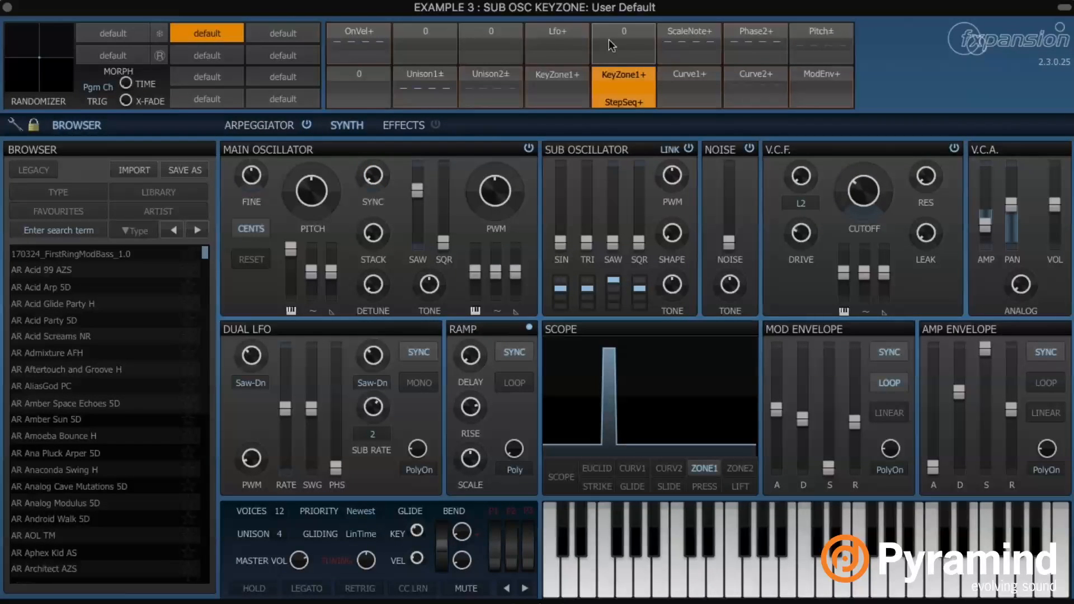
{"action": "left_click", "coordinate": [702, 73]}
{"action": "left_click", "coordinate": [693, 73]}
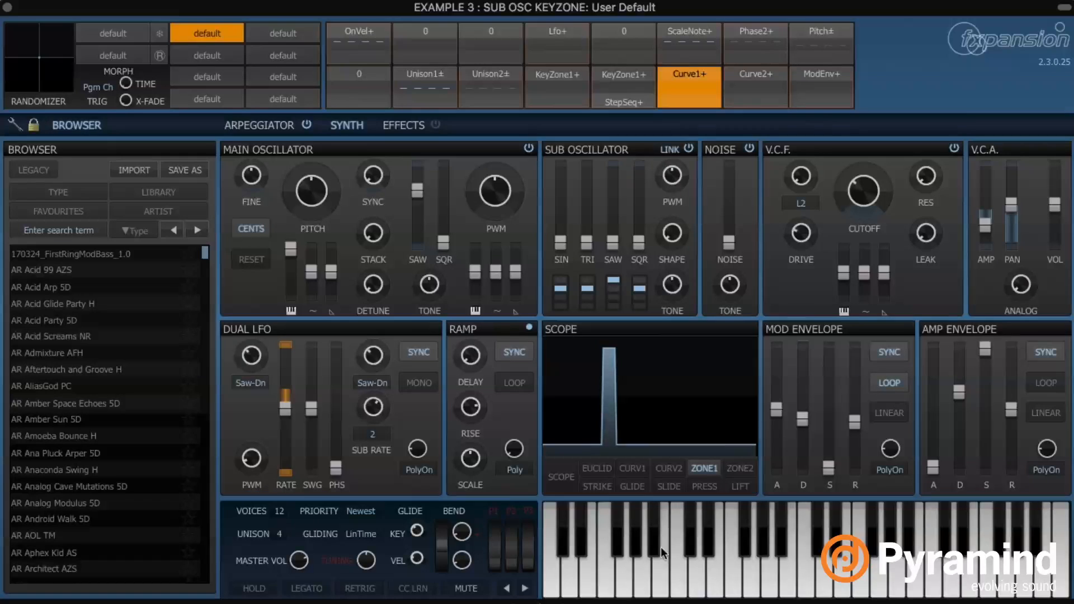
{"action": "left_click", "coordinate": [632, 468]}
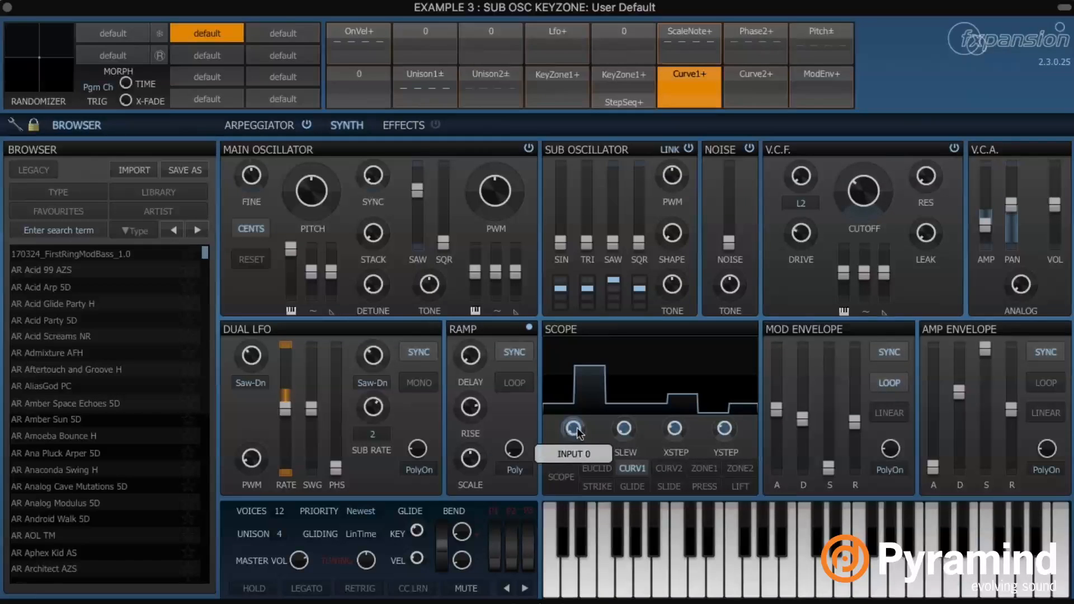
{"action": "right_click", "coordinate": [687, 32]}
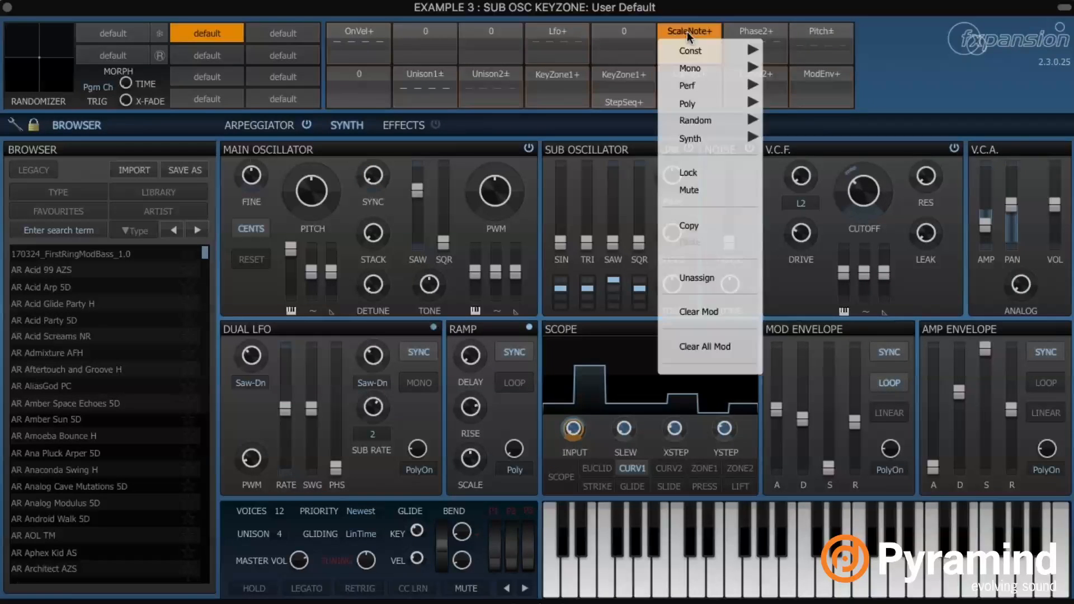
{"action": "left_click", "coordinate": [687, 24]}
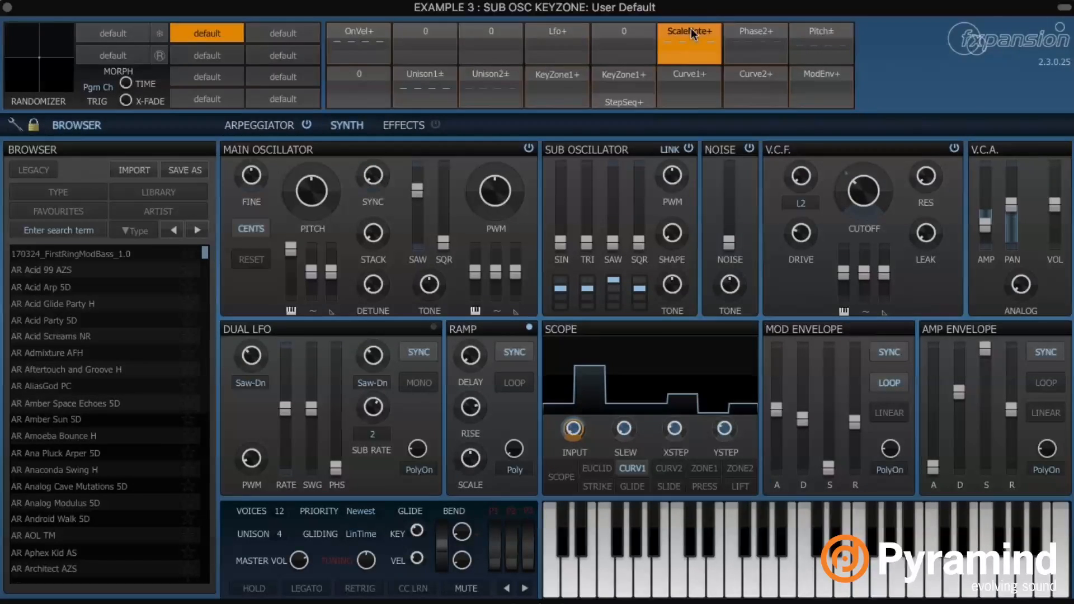
{"action": "right_click", "coordinate": [690, 28]}
{"action": "mouse_move", "coordinate": [722, 52]}
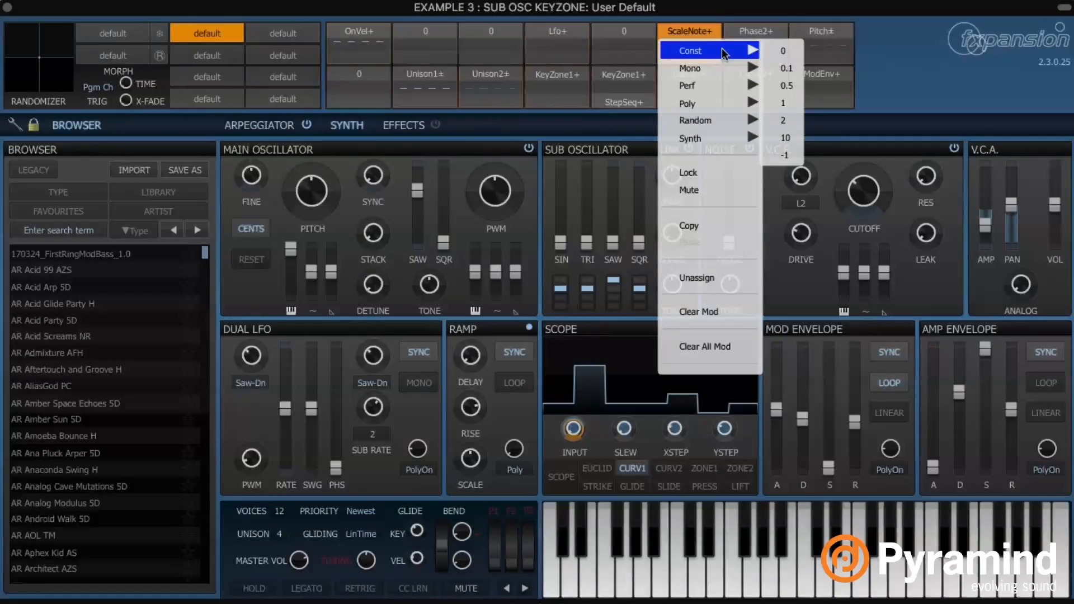
{"action": "mouse_move", "coordinate": [720, 76]}
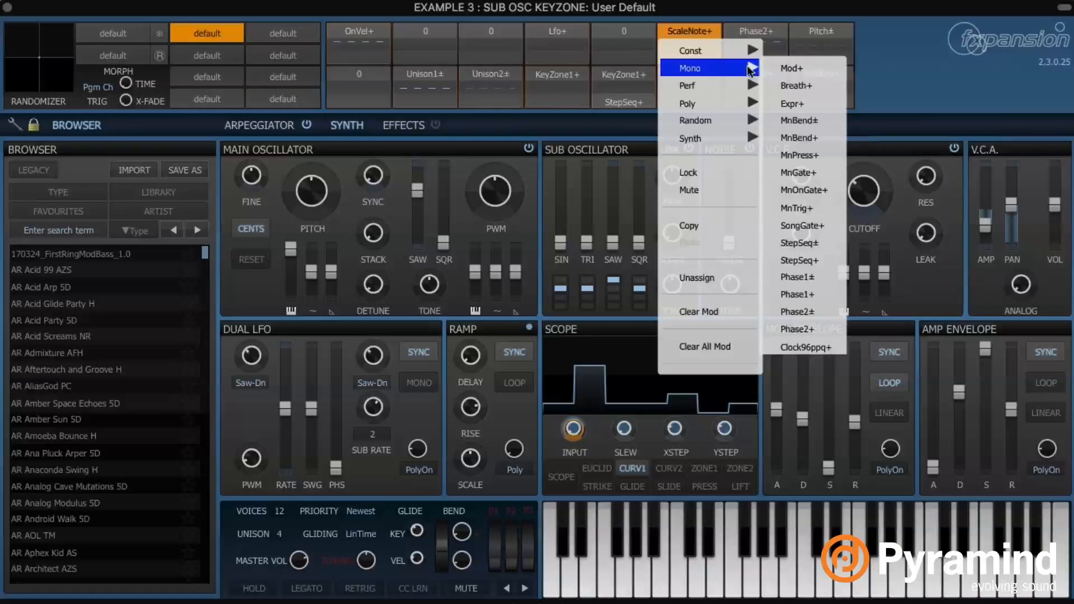
{"action": "left_click", "coordinate": [696, 31]}
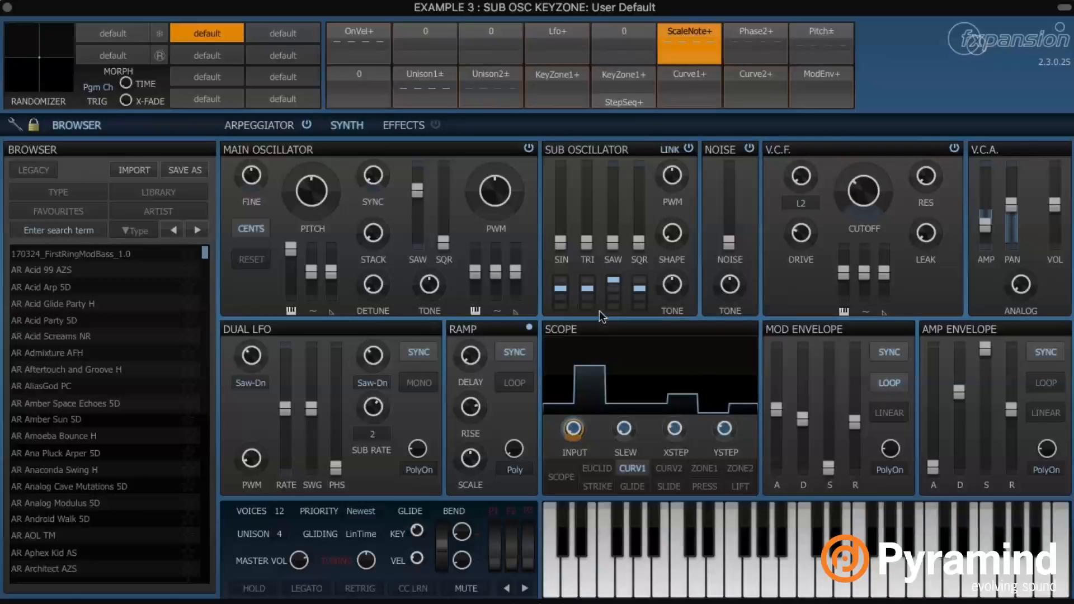
{"action": "left_click", "coordinate": [680, 73]}
{"action": "left_click", "coordinate": [679, 73]}
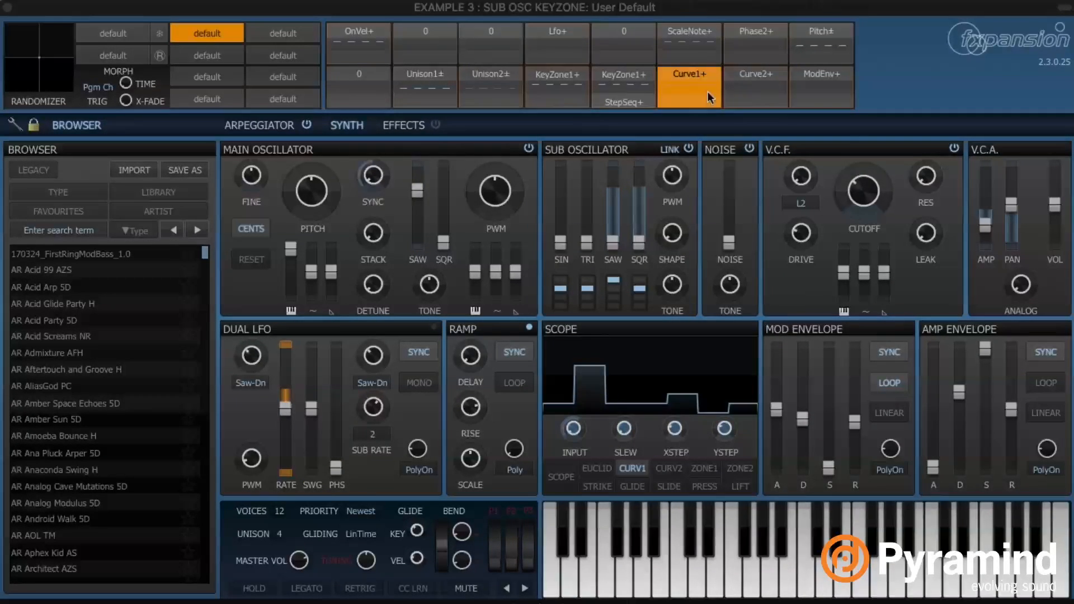
Scale Curve1+ by Const 0, then change its scaler again to clear it
{"action": "left_click", "coordinate": [692, 106]}
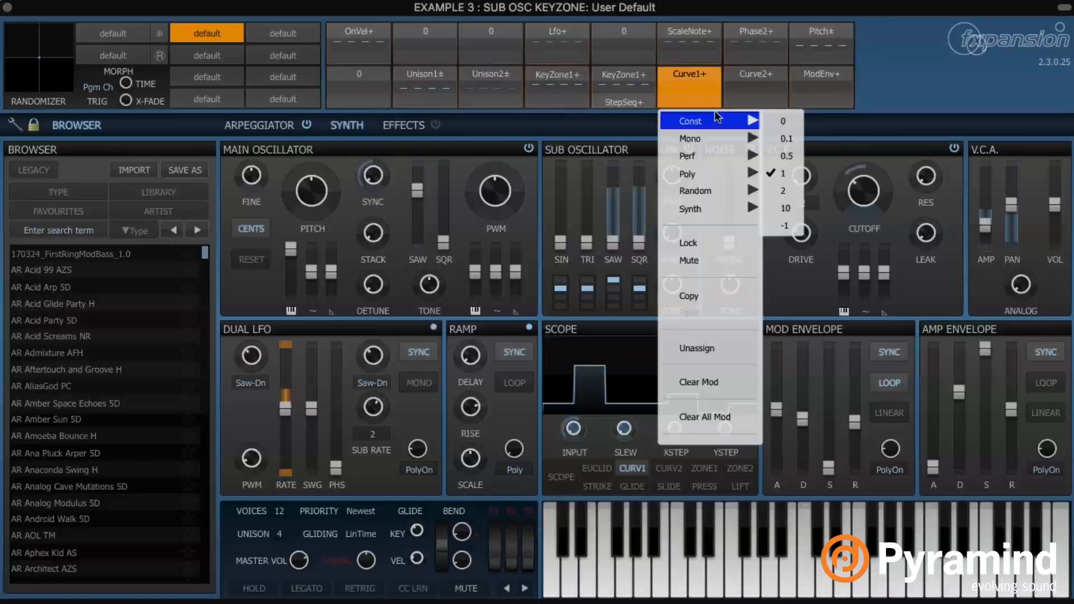
{"action": "left_click", "coordinate": [783, 122]}
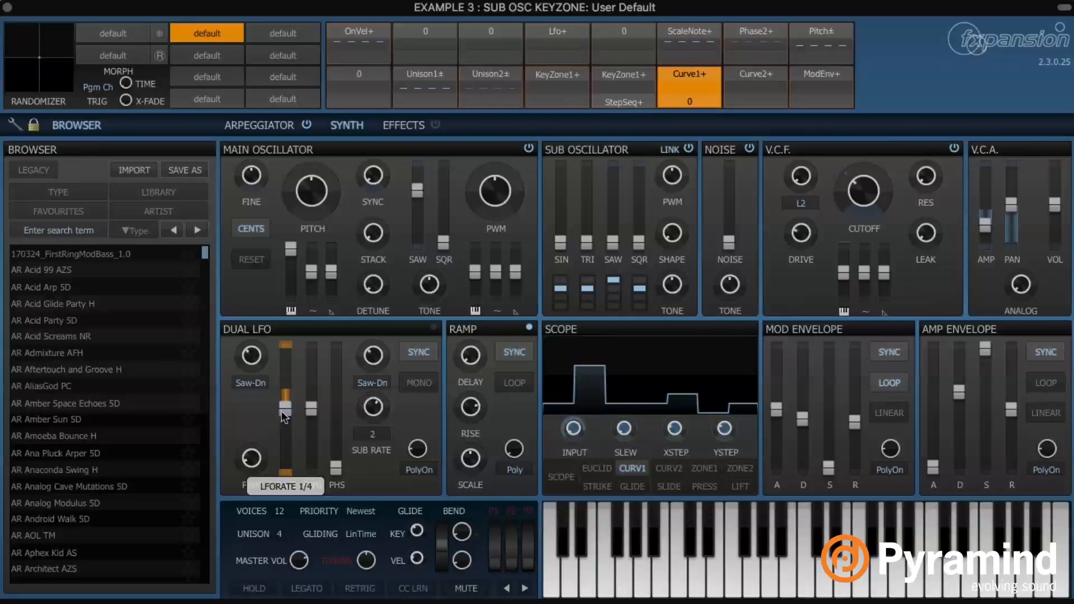
{"action": "left_click", "coordinate": [694, 96]}
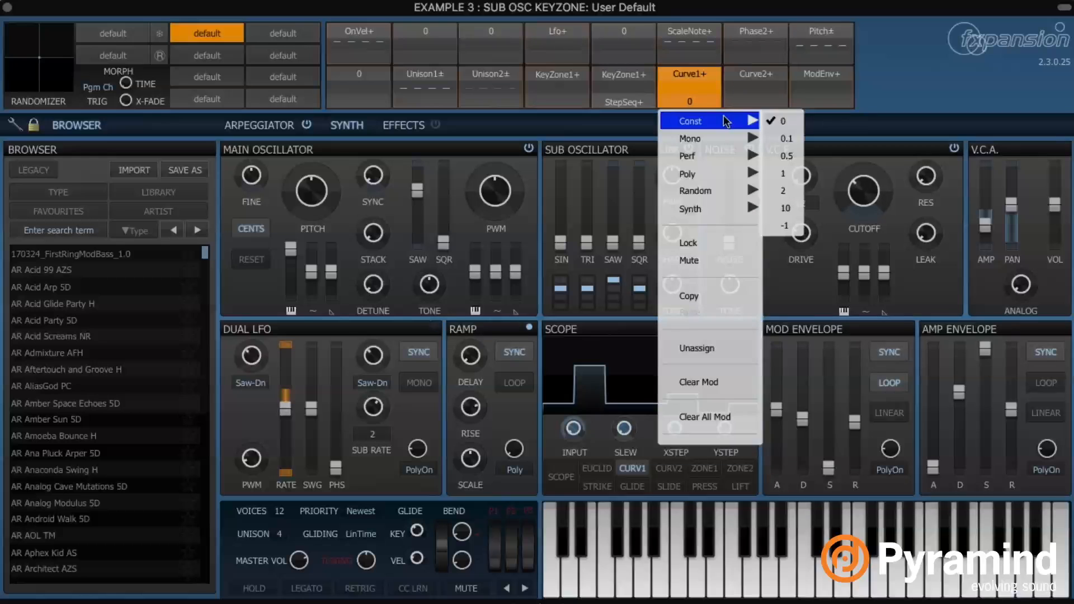
{"action": "left_click", "coordinate": [759, 220]}
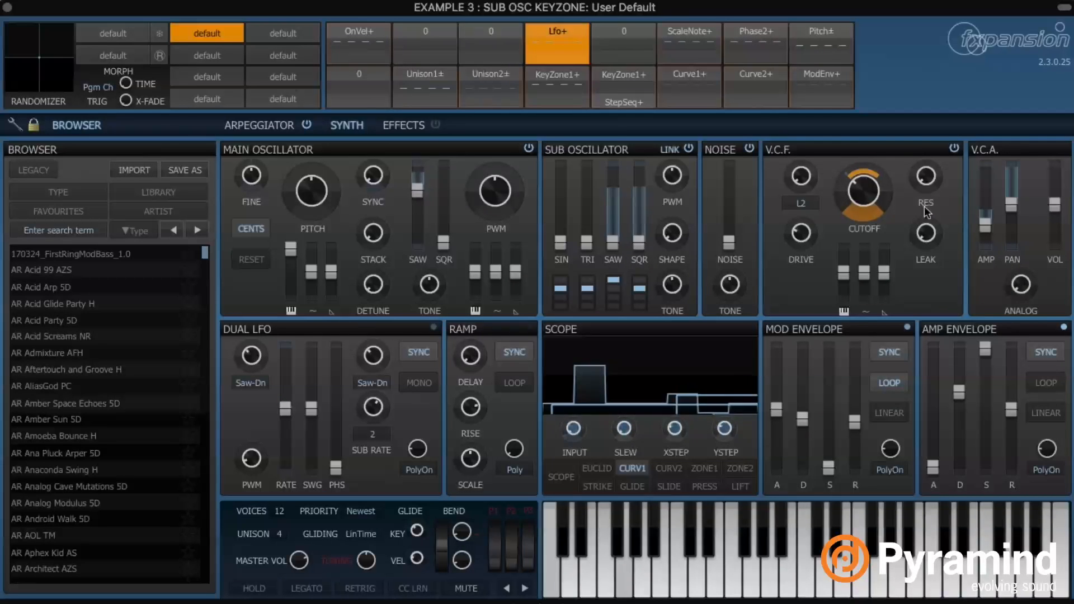
Switch the filter to L4 with cutoff -7 st, mod depth +62 st, square sub octave 0
{"action": "left_click_drag", "start_coordinate": [868, 191], "coordinate": [868, 215]}
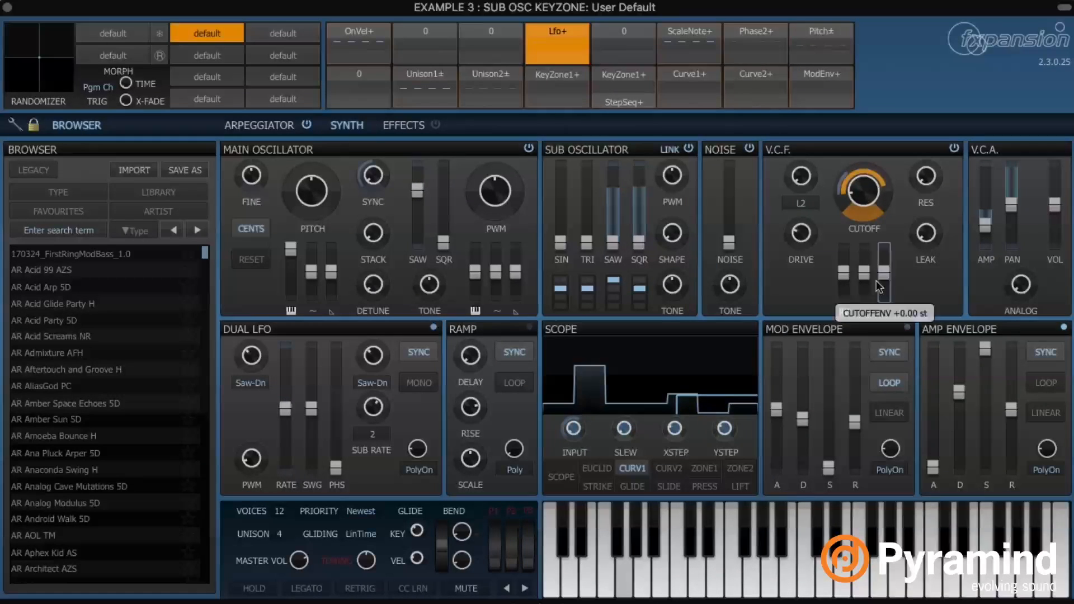
{"action": "left_click_drag", "start_coordinate": [876, 210], "coordinate": [864, 188]}
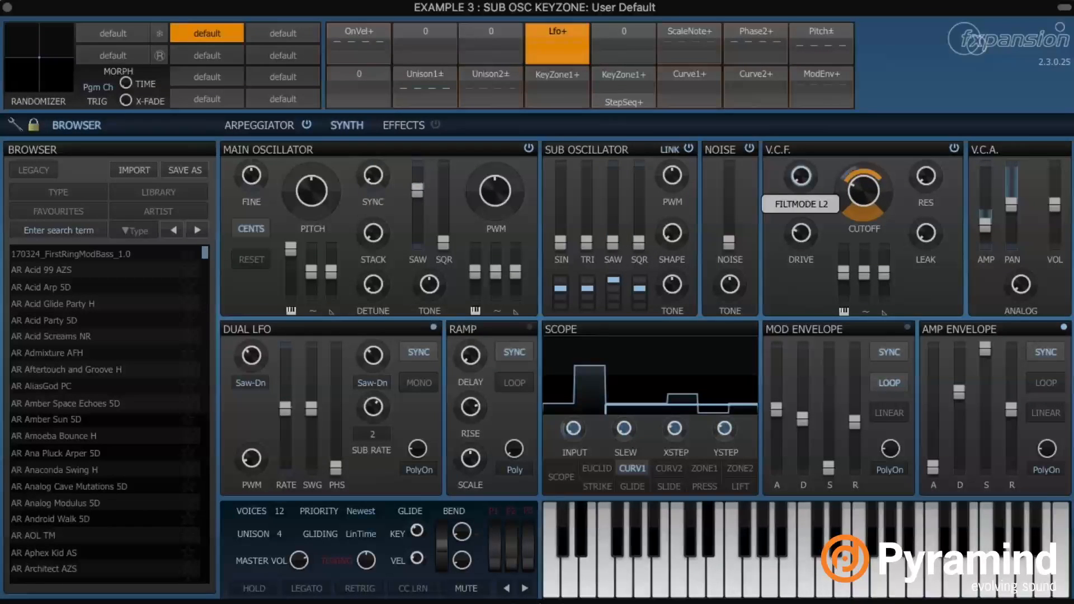
{"action": "left_click_drag", "start_coordinate": [801, 176], "coordinate": [801, 172]}
{"action": "left_click_drag", "start_coordinate": [865, 193], "coordinate": [865, 184]}
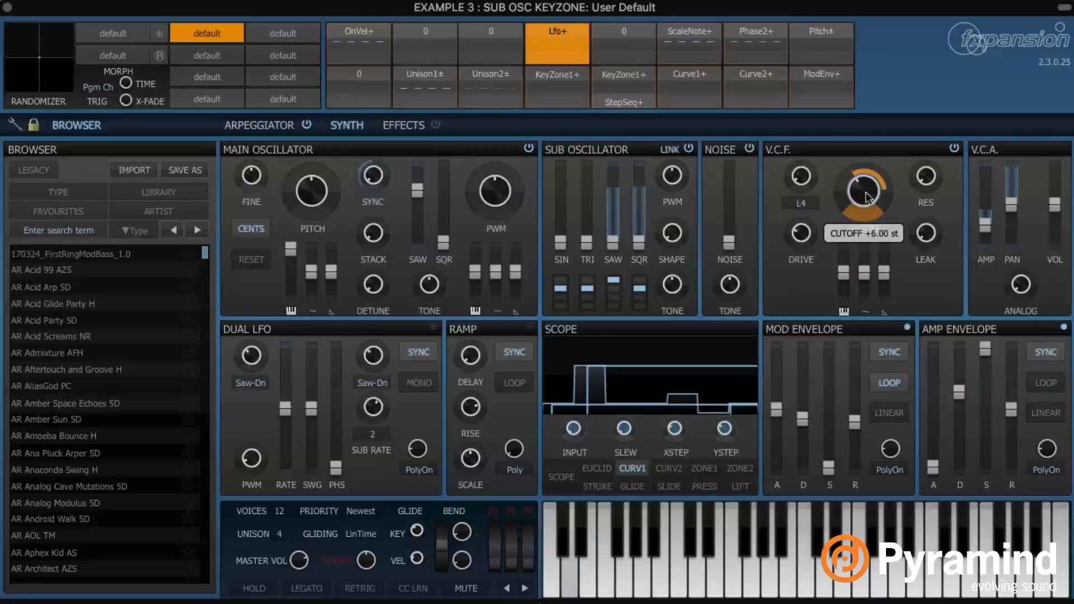
{"action": "left_click", "coordinate": [640, 280]}
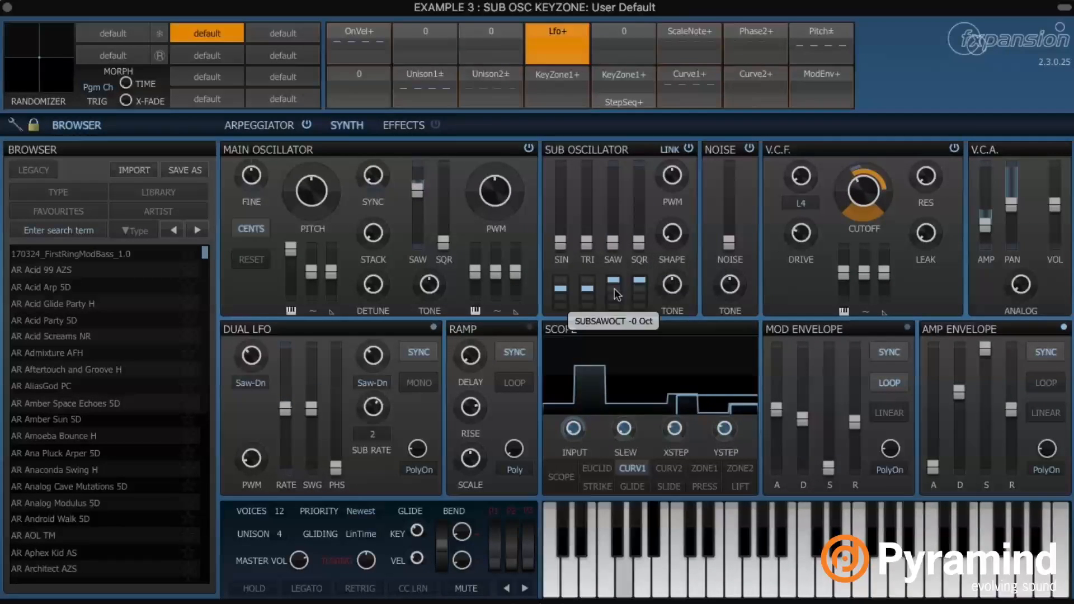
Set 16 voices with 6 unison voices and lower the amp sustain to about 72%
{"action": "left_click", "coordinate": [281, 533]}
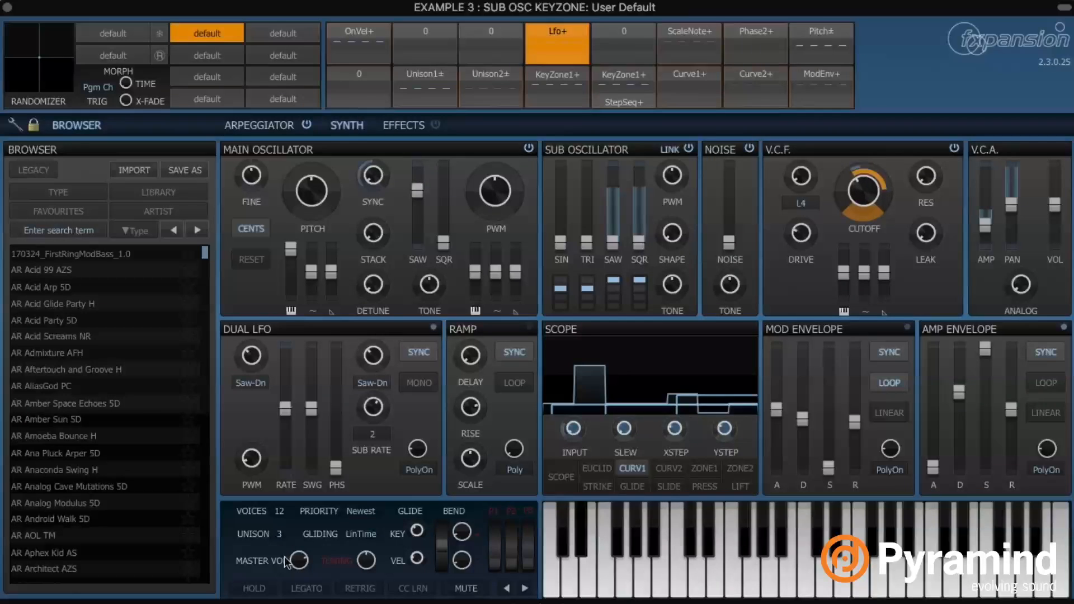
{"action": "left_click", "coordinate": [279, 534]}
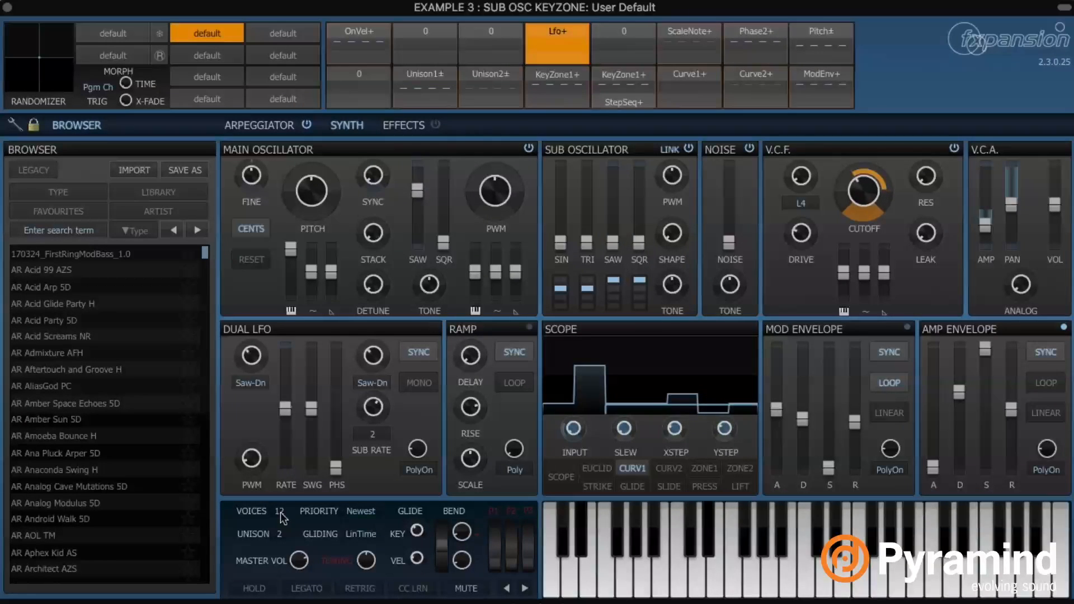
{"action": "left_click_drag", "start_coordinate": [281, 513], "coordinate": [283, 553]}
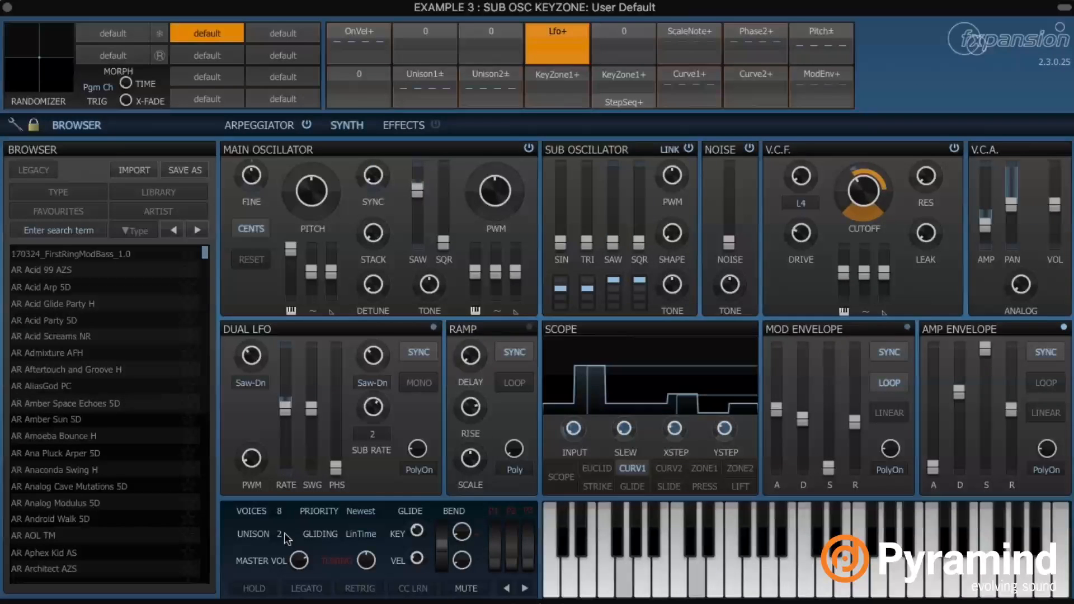
{"action": "left_click_drag", "start_coordinate": [284, 533], "coordinate": [284, 456]}
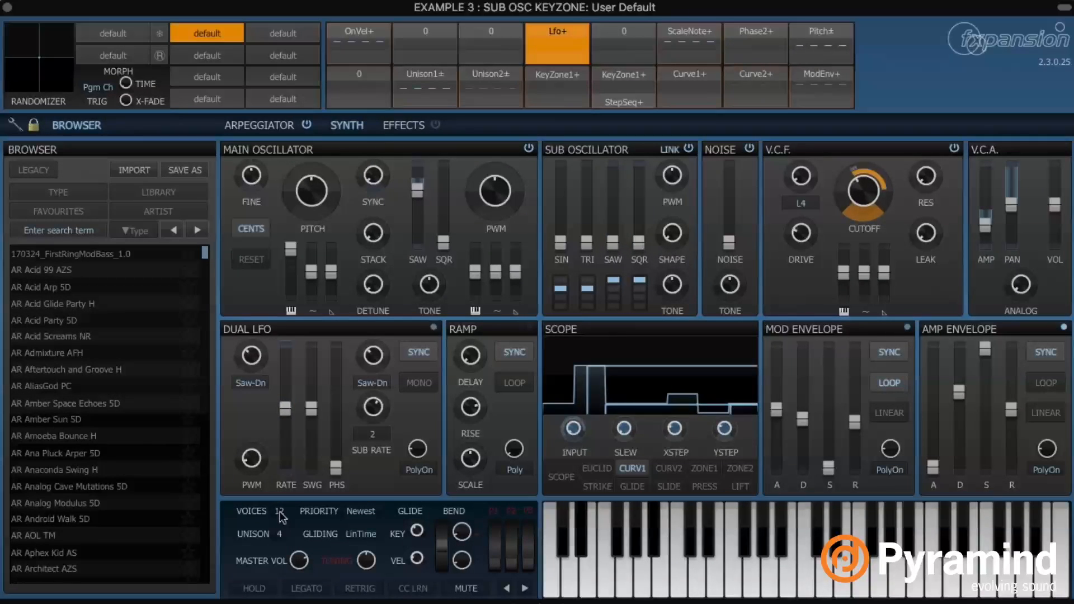
{"action": "left_click_drag", "start_coordinate": [279, 511], "coordinate": [283, 460]}
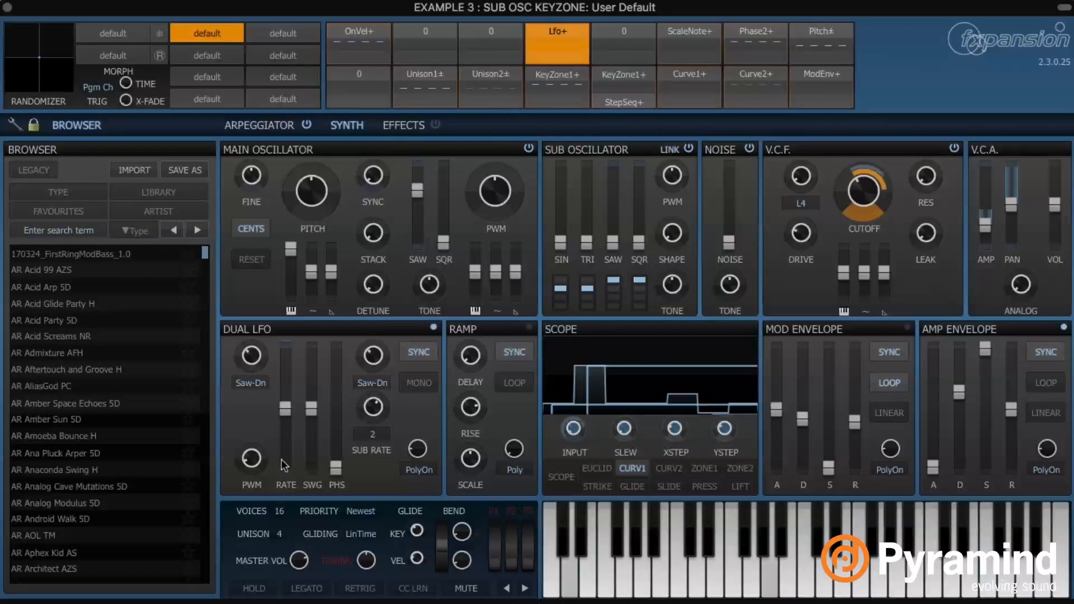
{"action": "left_click_drag", "start_coordinate": [282, 534], "coordinate": [285, 508]}
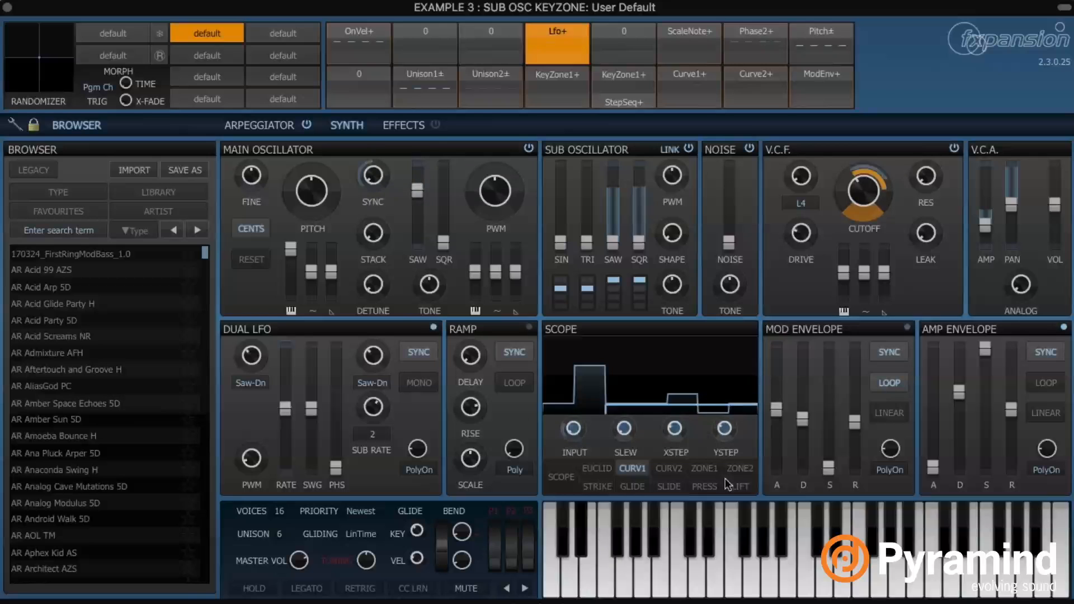
{"action": "left_click_drag", "start_coordinate": [984, 349], "coordinate": [1011, 419]}
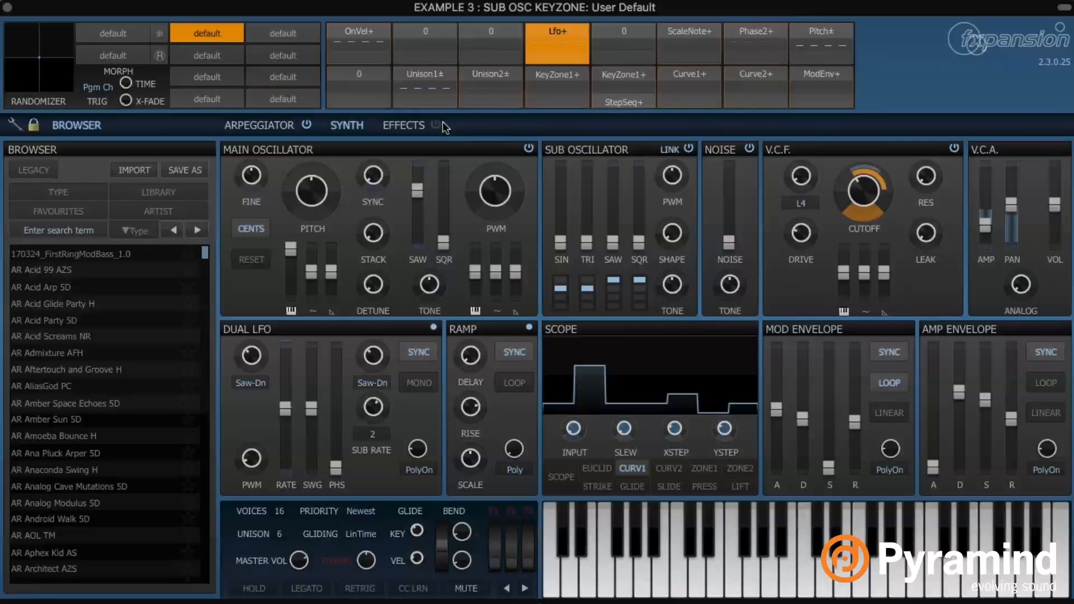
Display the Curve2 rising stepped shape in the scope, leaving the Phase2+ source unchanged
{"action": "right_click", "coordinate": [756, 76]}
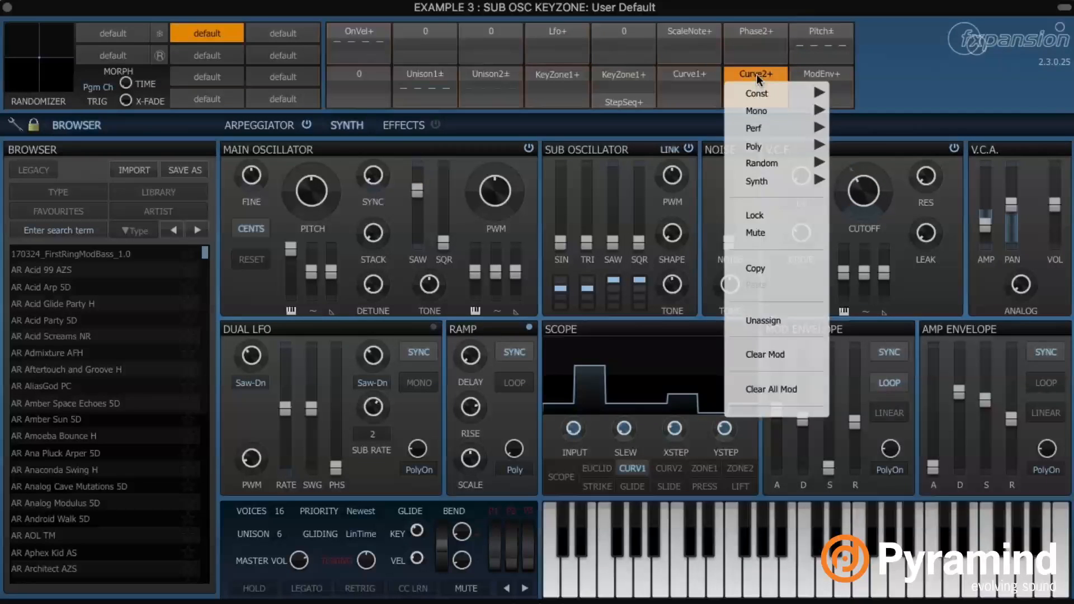
{"action": "left_click", "coordinate": [670, 464]}
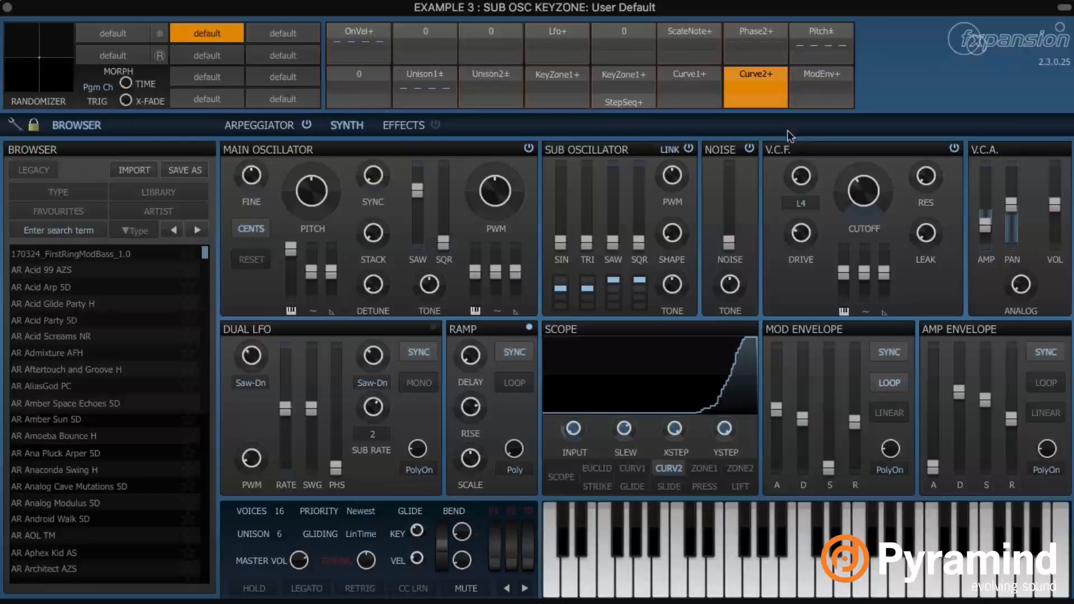
{"action": "left_click", "coordinate": [759, 34]}
{"action": "mouse_move", "coordinate": [783, 67]}
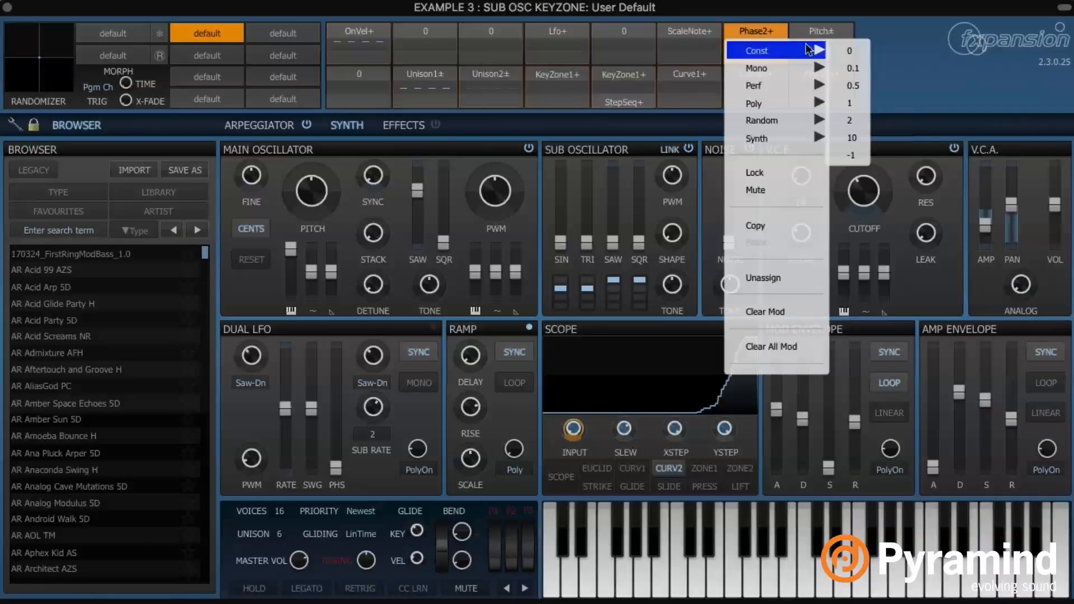
{"action": "left_click", "coordinate": [910, 48]}
{"action": "mouse_move", "coordinate": [830, 369]}
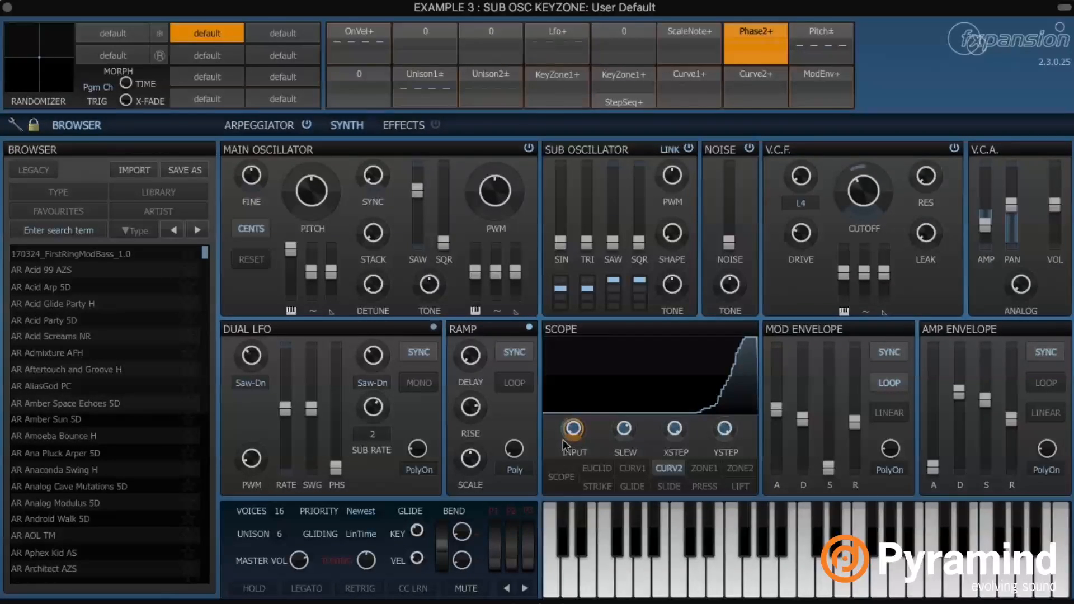
Switch the slot source to Mono Phase1+ and back to Phase2+, then reset the Curve2 shape
{"action": "left_click", "coordinate": [763, 30]}
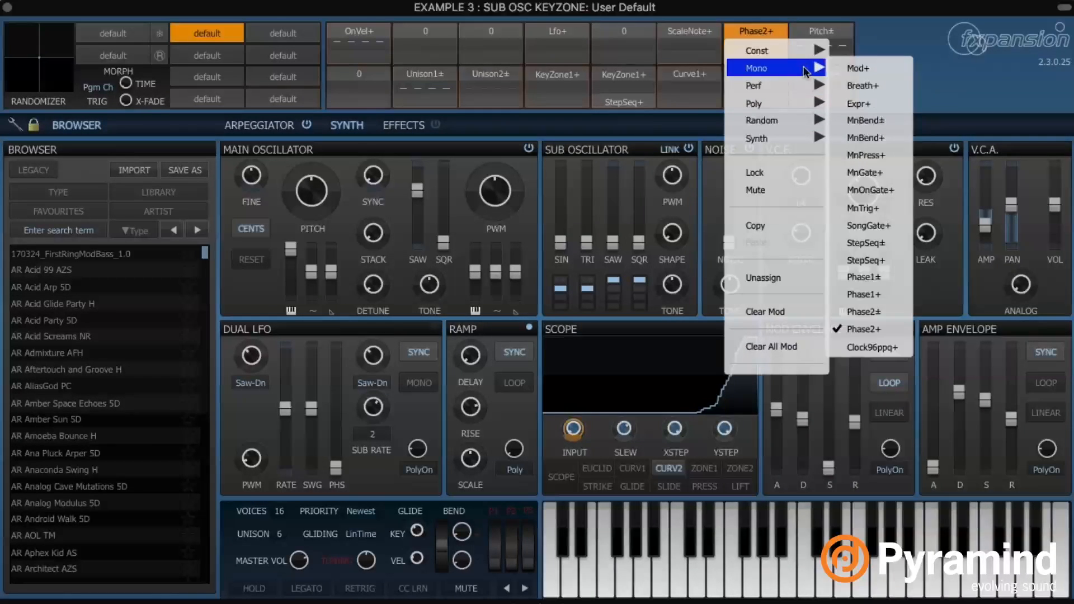
{"action": "left_click", "coordinate": [895, 293]}
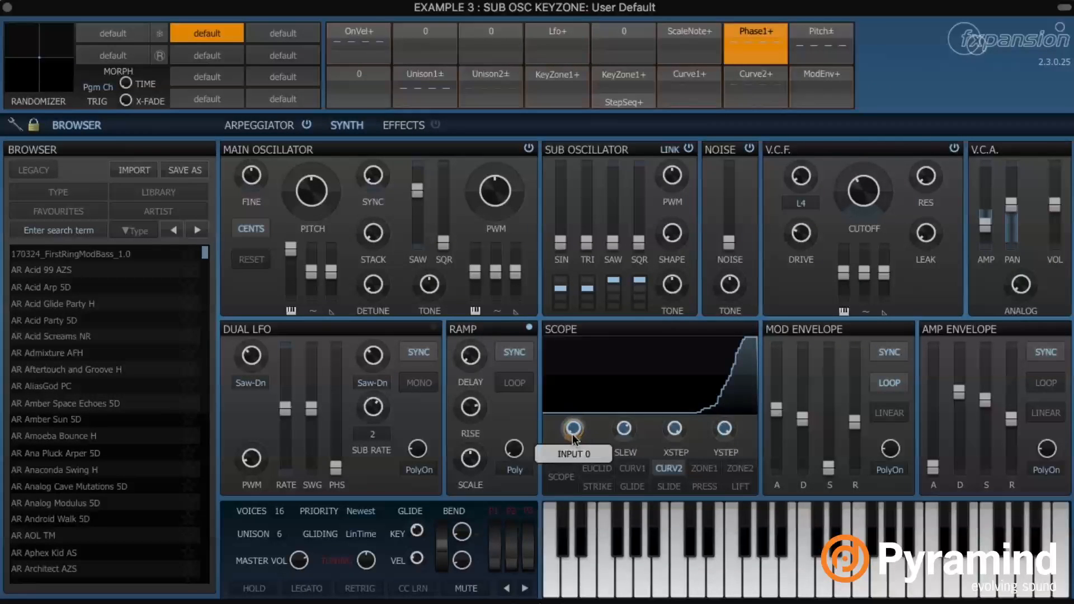
{"action": "left_click", "coordinate": [770, 31]}
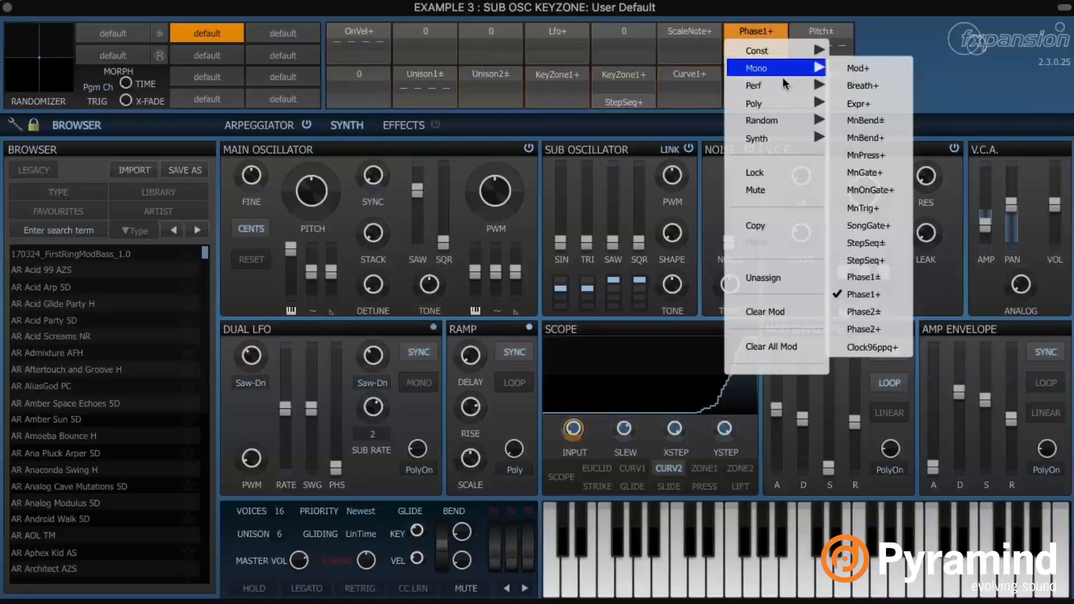
{"action": "mouse_move", "coordinate": [804, 141]}
{"action": "mouse_move", "coordinate": [800, 122]}
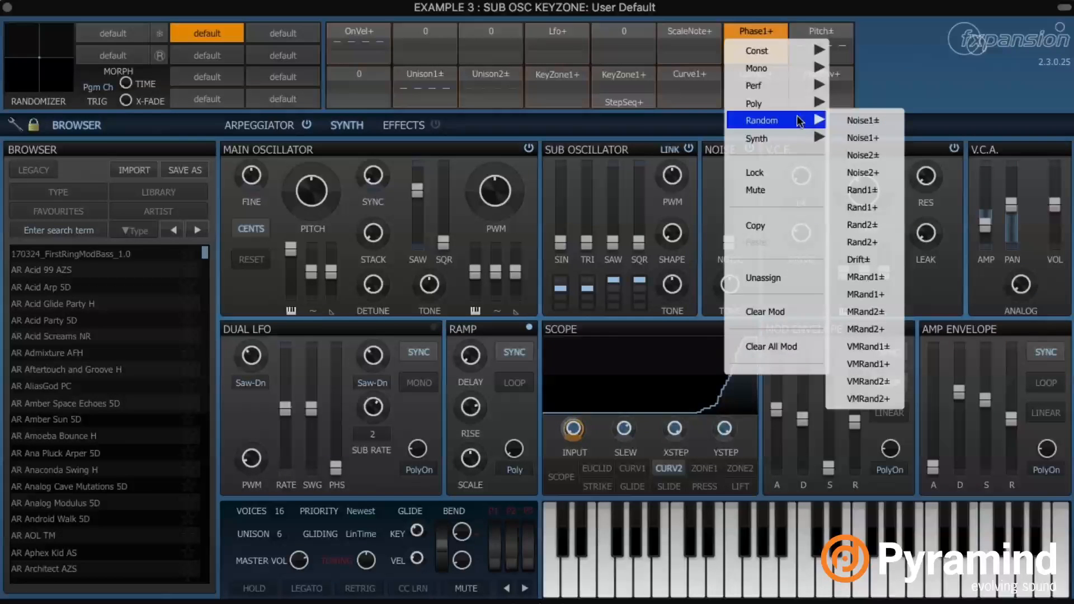
{"action": "mouse_move", "coordinate": [788, 72]}
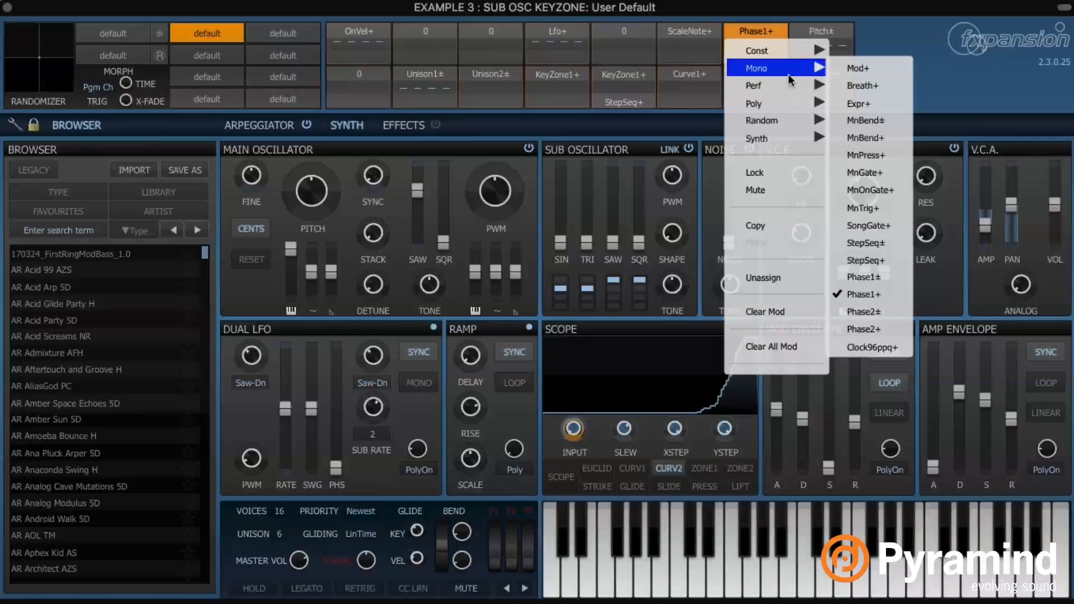
{"action": "left_click", "coordinate": [892, 333]}
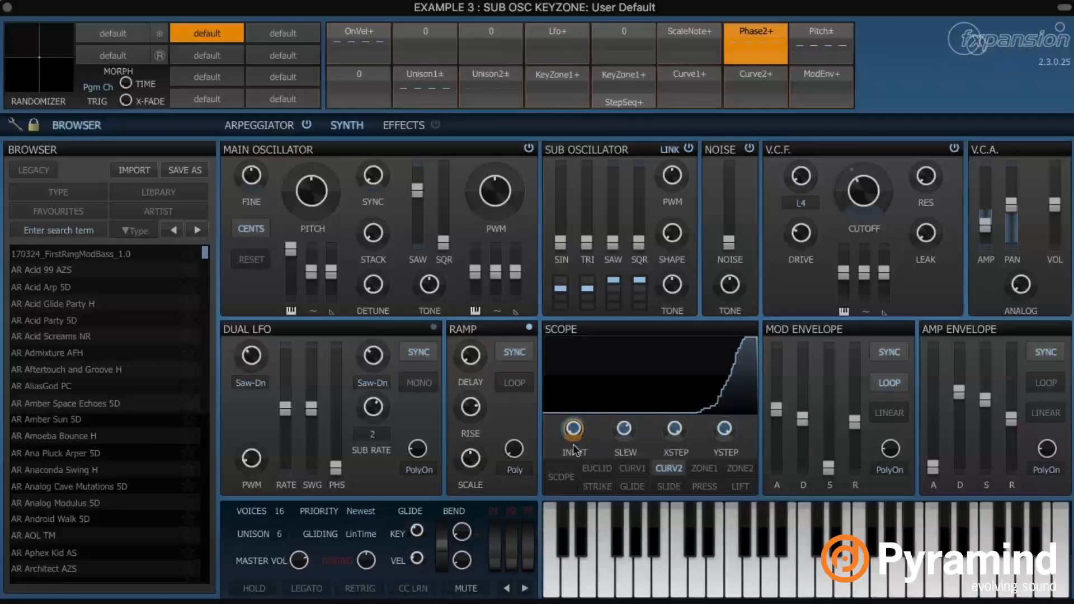
{"action": "right_click", "coordinate": [648, 375]}
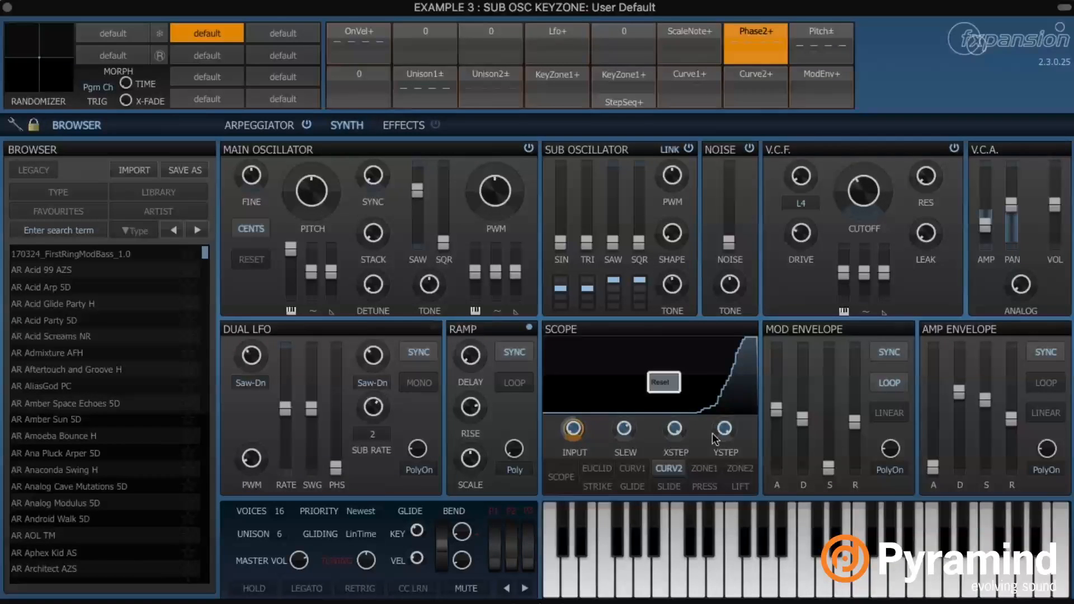
{"action": "left_click", "coordinate": [665, 388]}
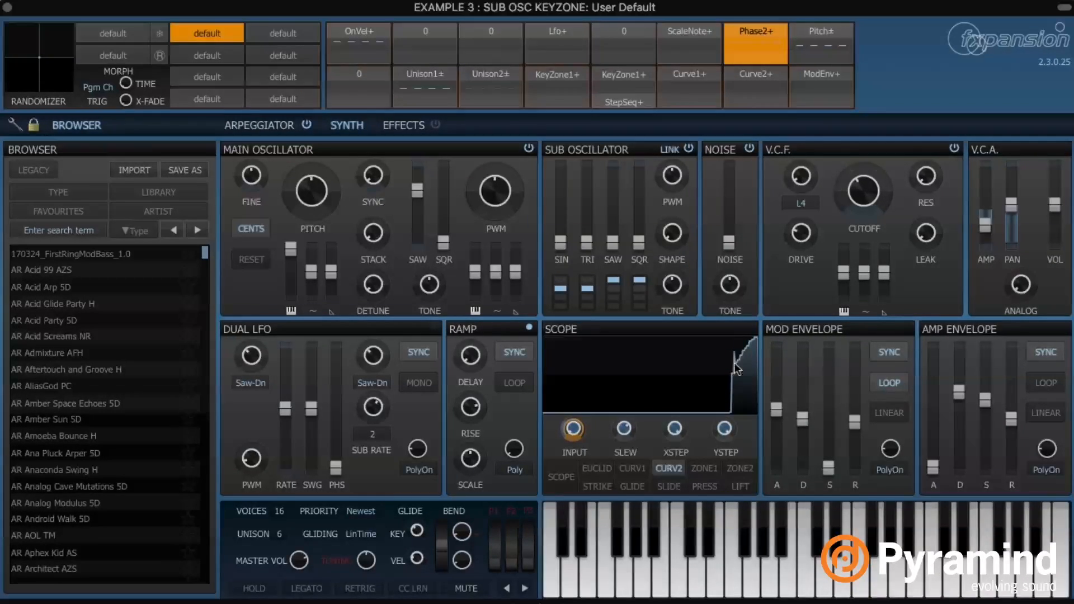
Bring up the Effects page showing Gain, Pattern Delay and Phaser in FX A
{"action": "left_click", "coordinate": [413, 125]}
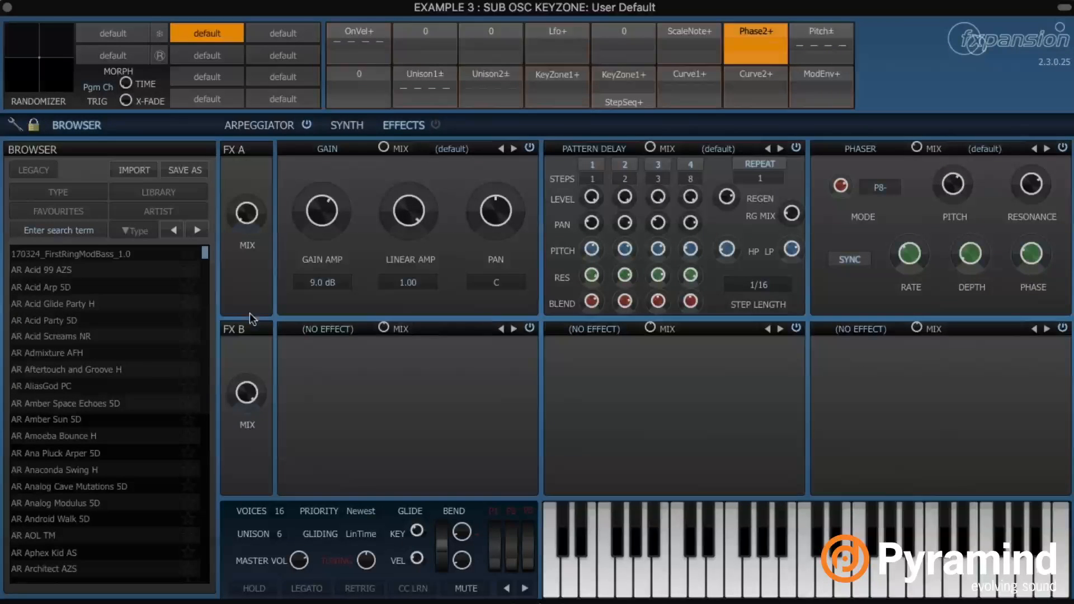
{"action": "mouse_move", "coordinate": [250, 217]}
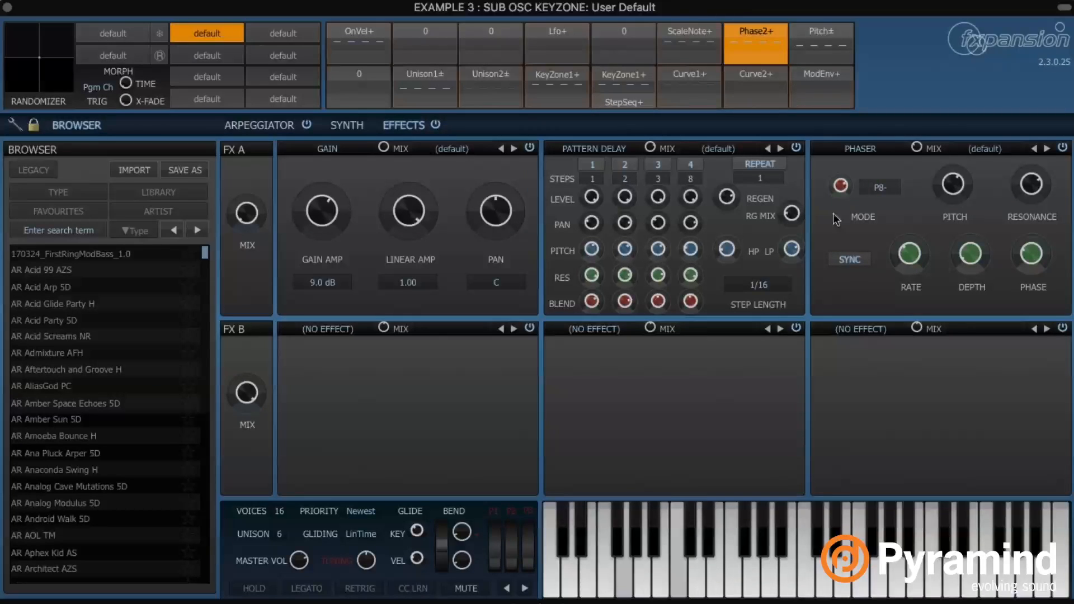
{"action": "mouse_move", "coordinate": [692, 195]}
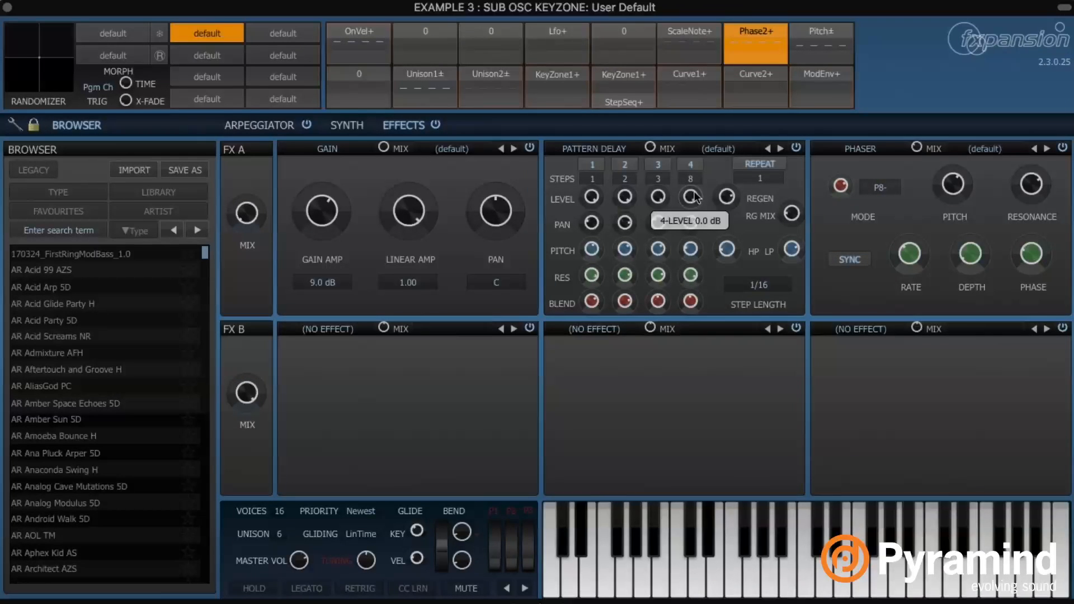
{"action": "mouse_move", "coordinate": [249, 196]}
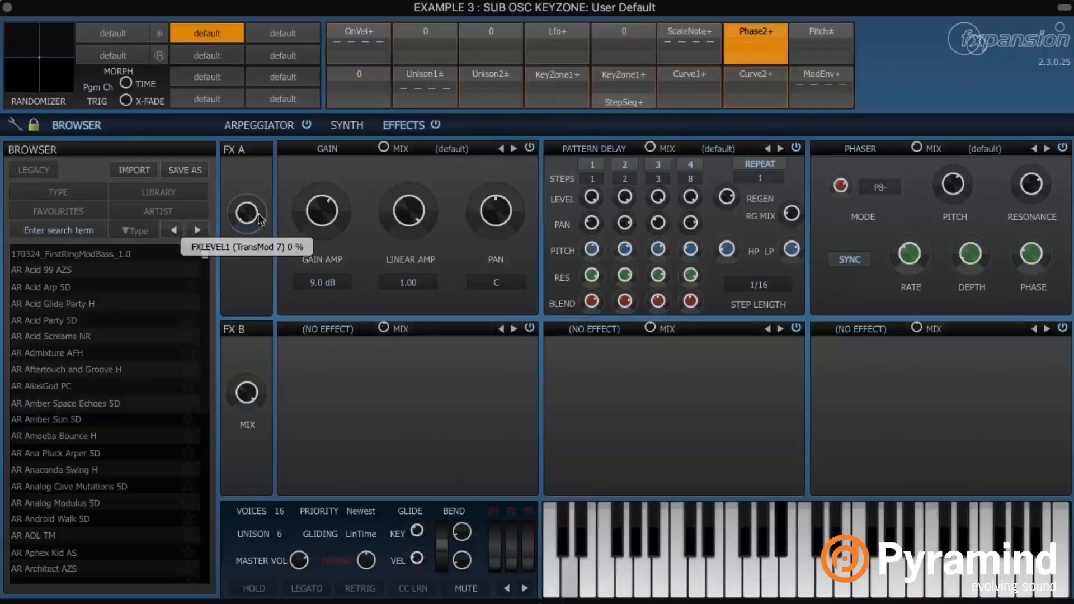
{"action": "mouse_move", "coordinate": [329, 214]}
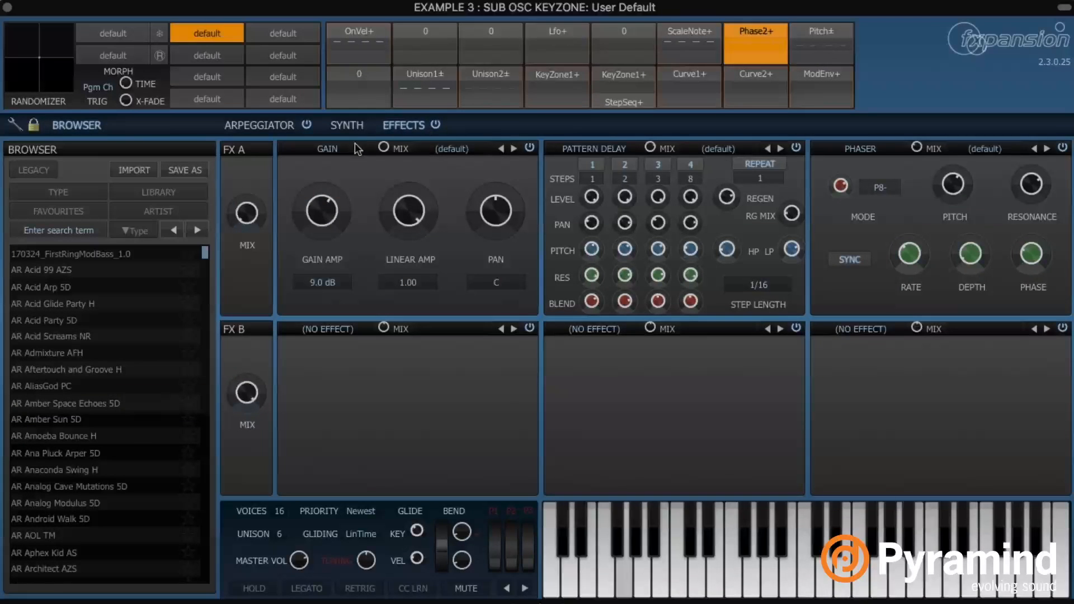
{"action": "left_click", "coordinate": [347, 124]}
{"action": "mouse_move", "coordinate": [727, 441]}
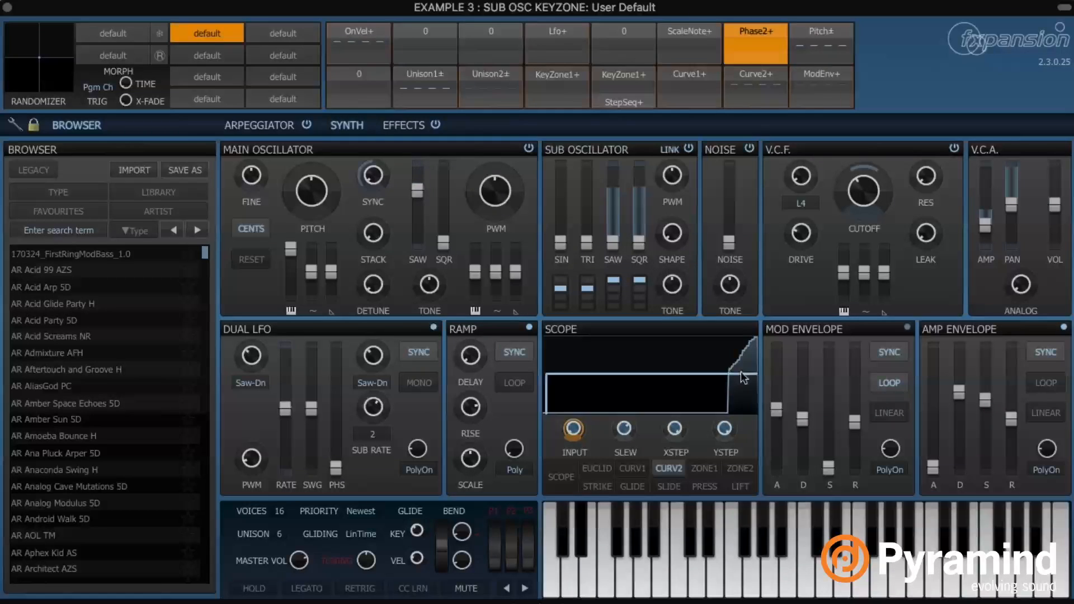
{"action": "left_click", "coordinate": [410, 125]}
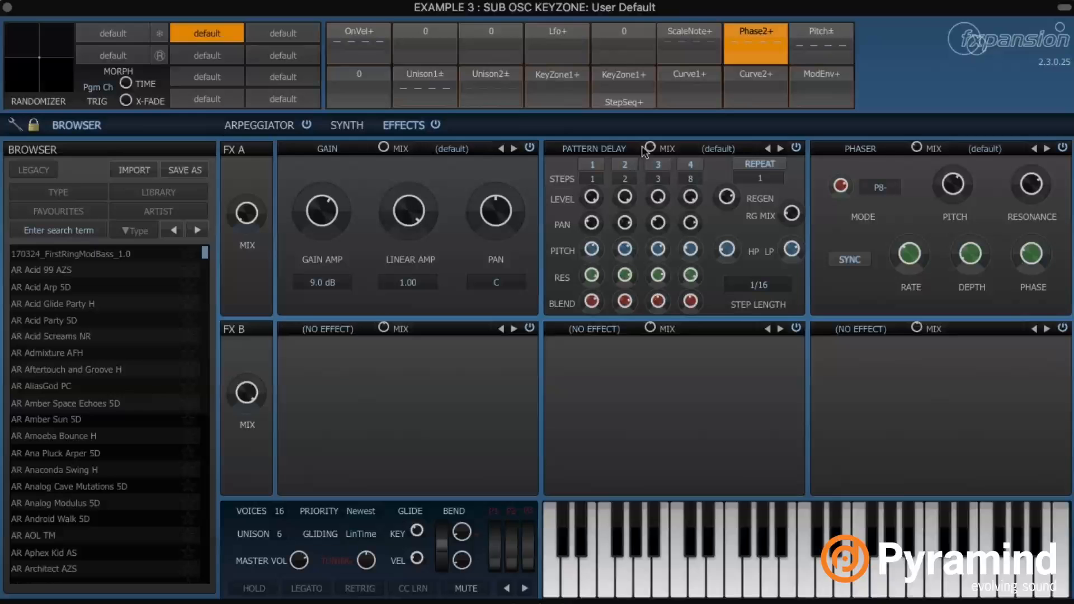
Lower the Phaser pitch to +12 semitones
{"action": "double_click", "coordinate": [949, 192]}
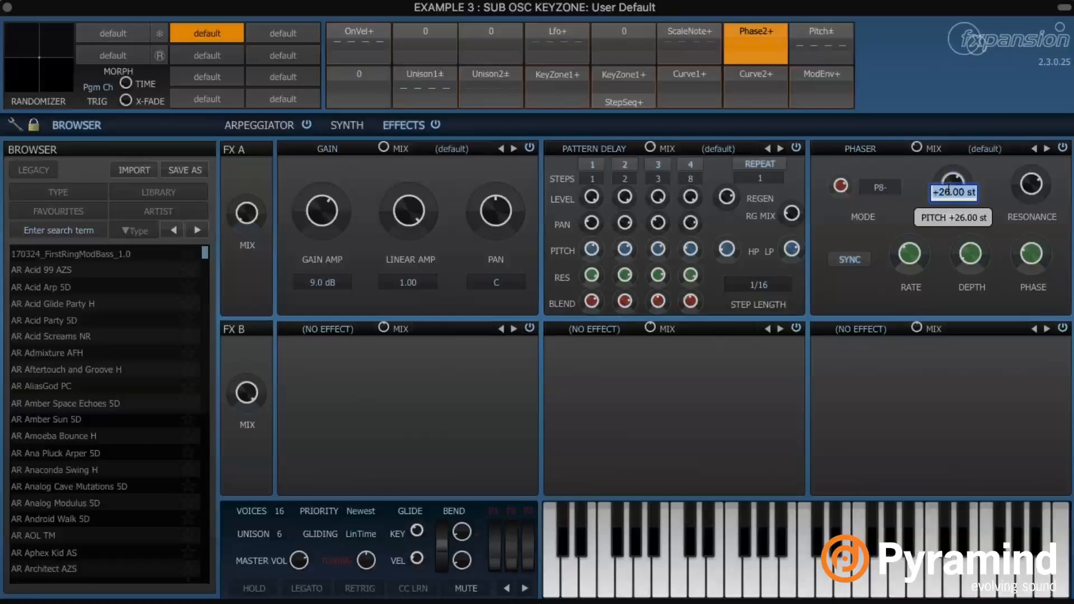
{"action": "type", "text": "12"}
{"action": "key", "text": "Return"}
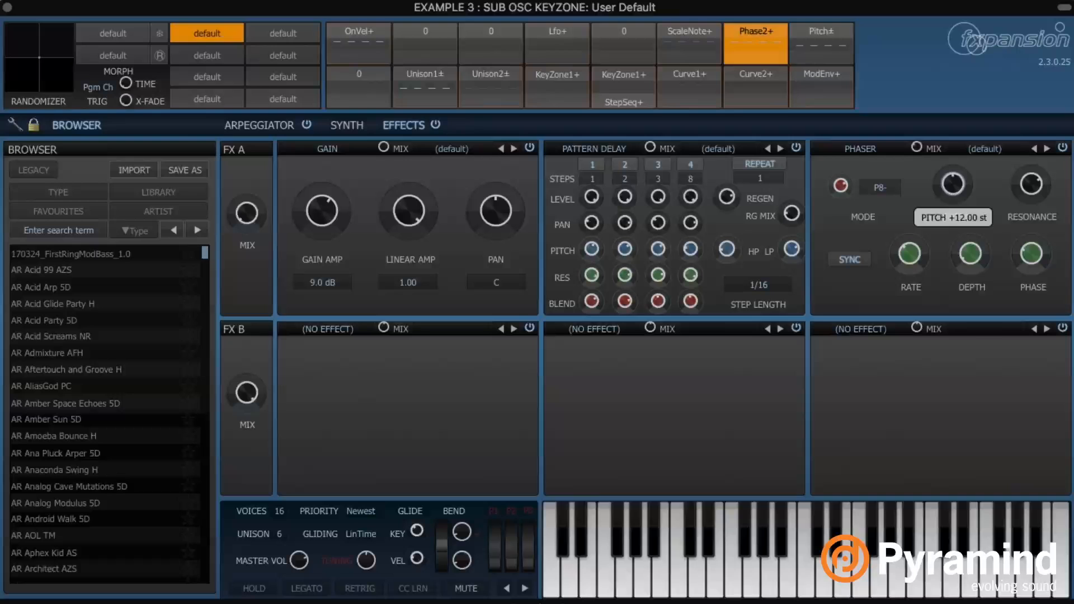
{"action": "left_click", "coordinate": [334, 148]}
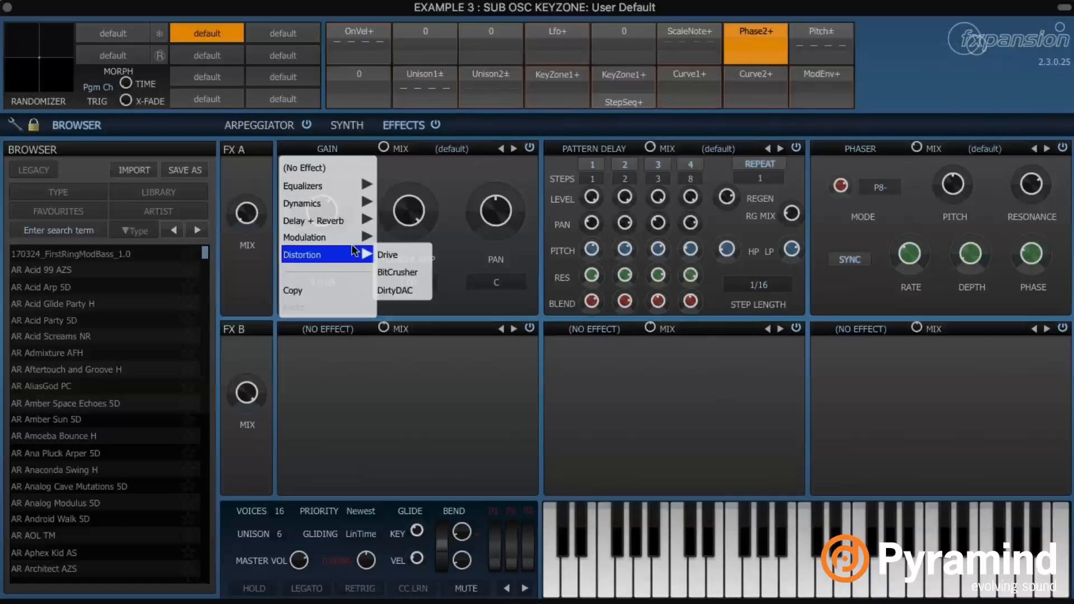
Replace Gain with Drive, set its mix to 61% and drive to about 29 dB
{"action": "left_click", "coordinate": [391, 252]}
{"action": "left_click_drag", "start_coordinate": [396, 207], "coordinate": [417, 236]}
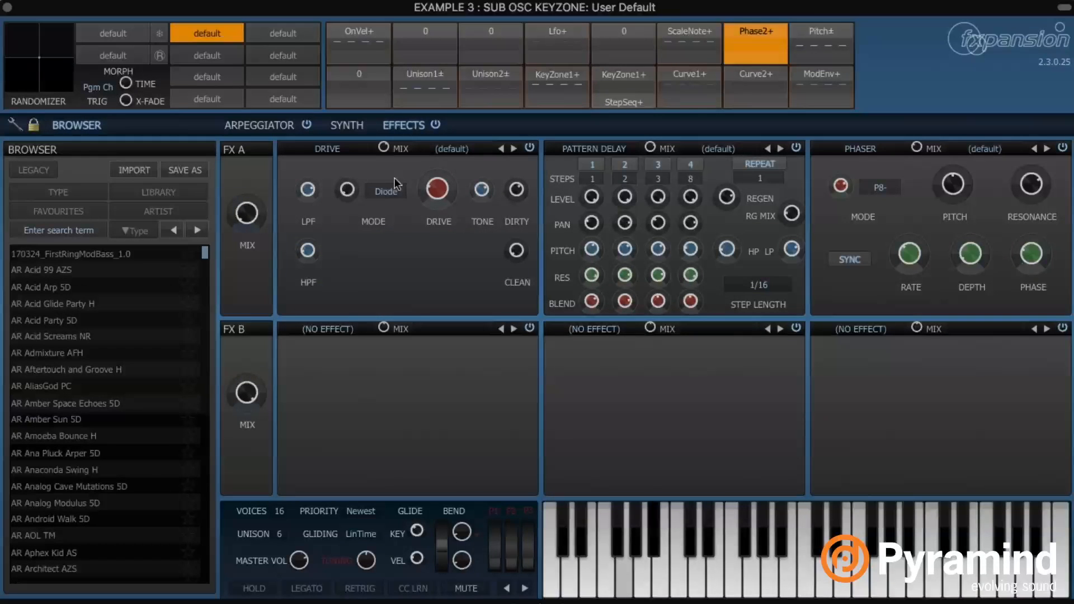
{"action": "left_click_drag", "start_coordinate": [438, 191], "coordinate": [438, 171]}
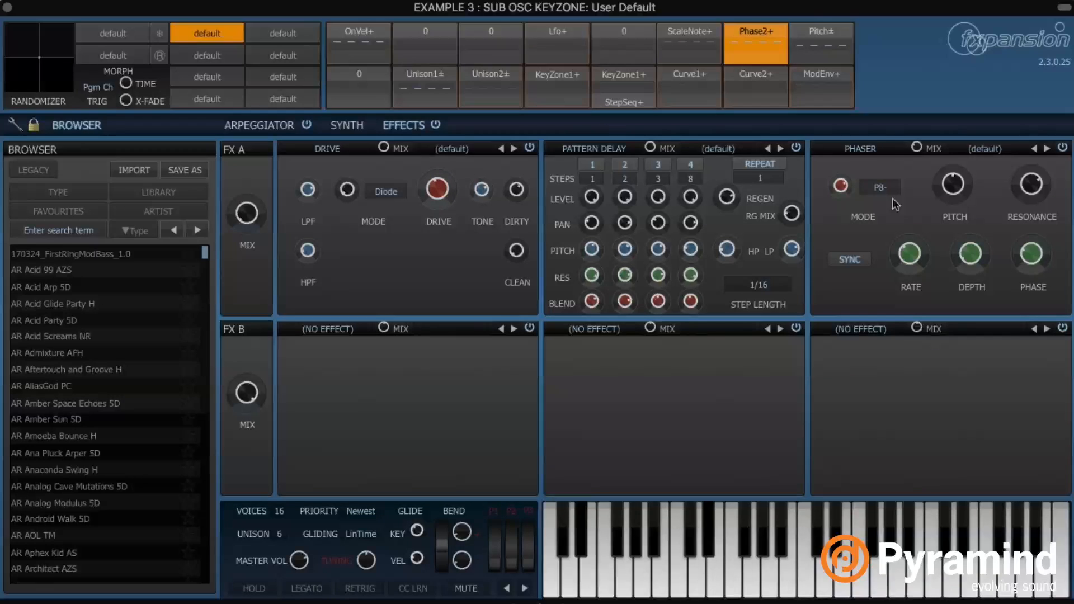
Replace the Phaser with the Delay + Reverb FX-Verb effect
{"action": "mouse_move", "coordinate": [942, 189]}
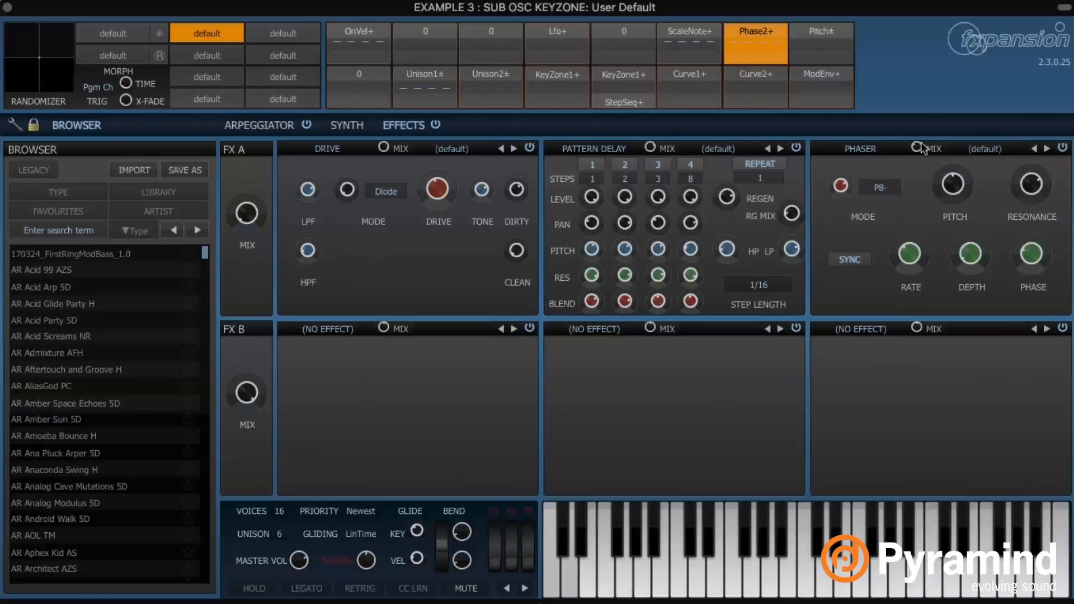
{"action": "left_click", "coordinate": [857, 151]}
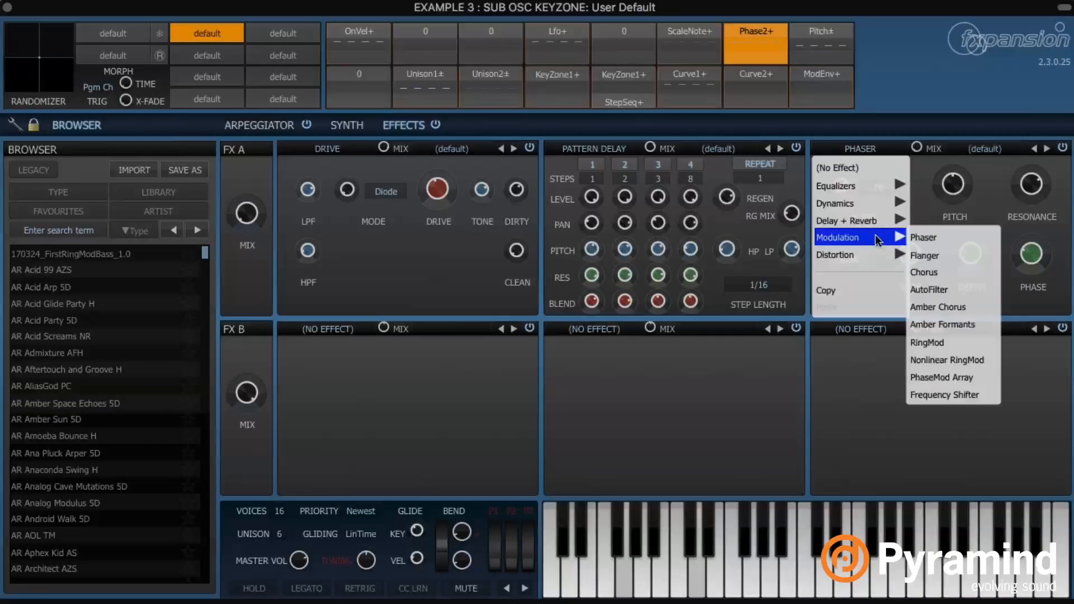
{"action": "mouse_move", "coordinate": [862, 220]}
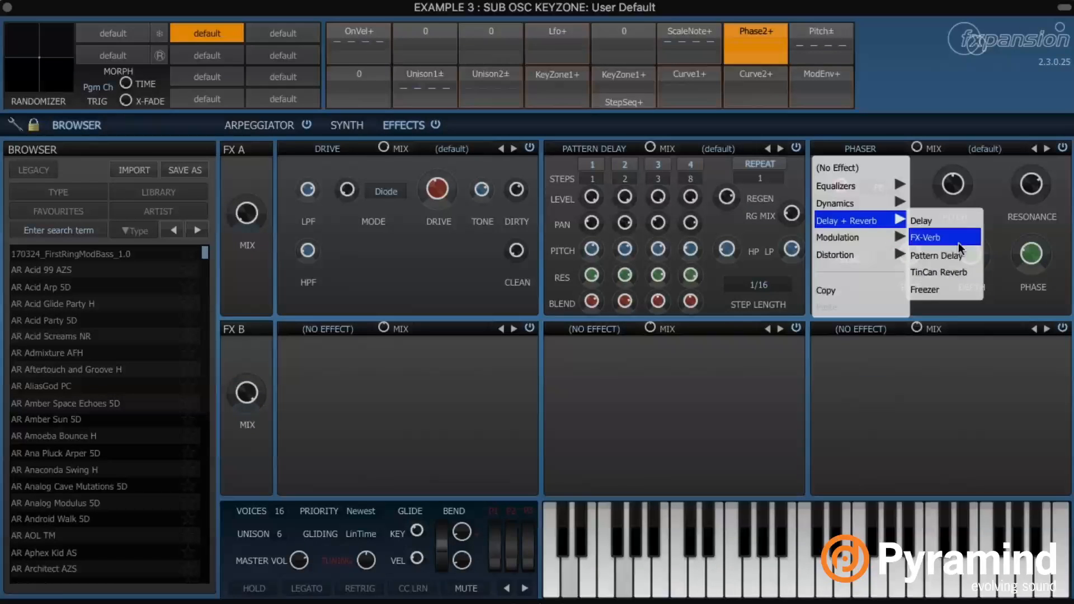
{"action": "left_click", "coordinate": [939, 238]}
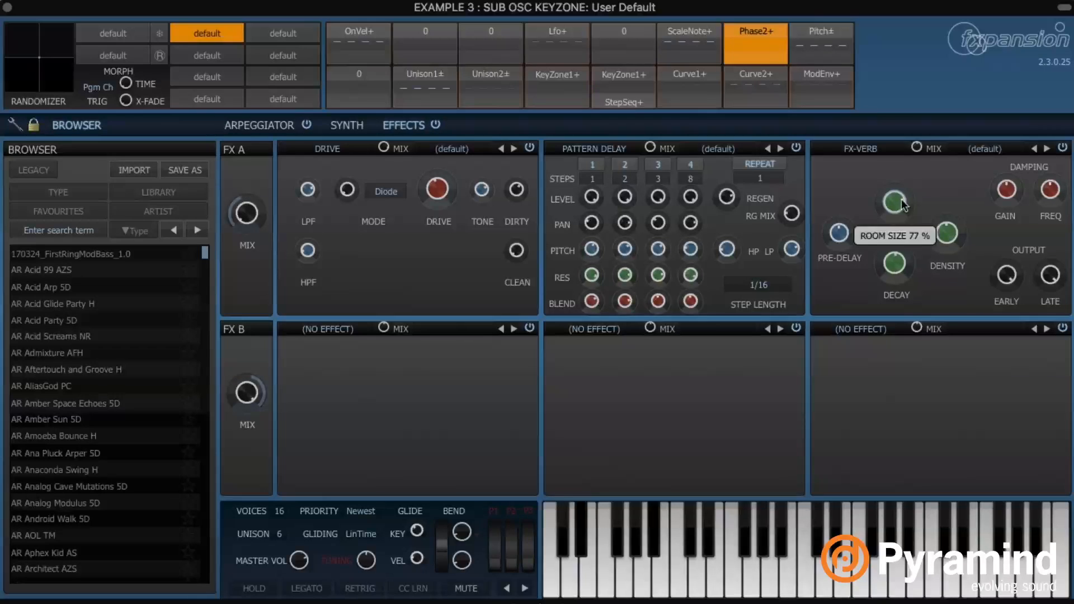
{"action": "mouse_move", "coordinate": [951, 249]}
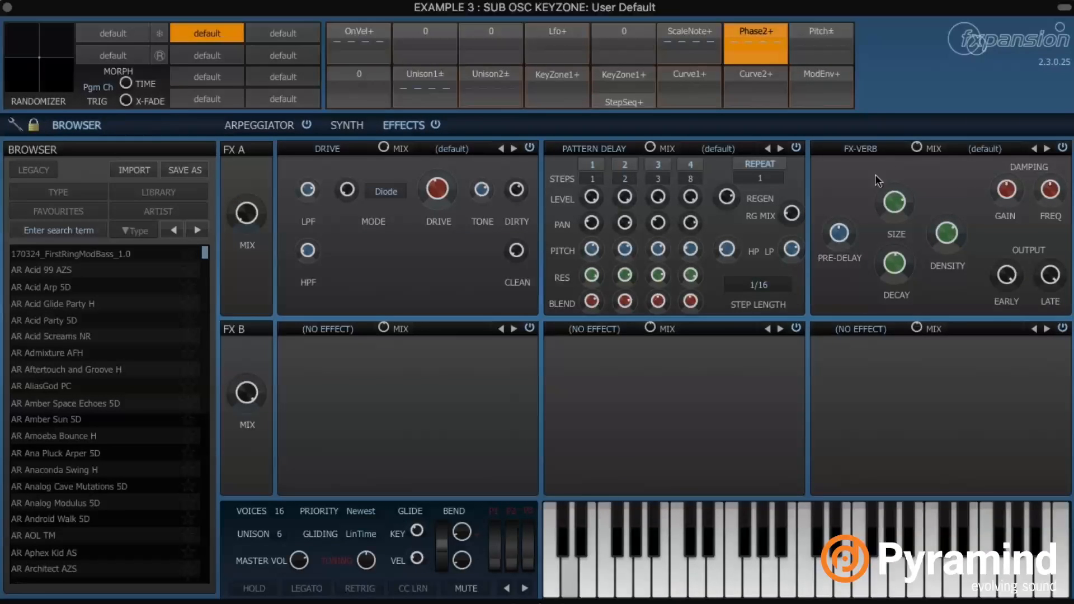
{"action": "mouse_move", "coordinate": [918, 146]}
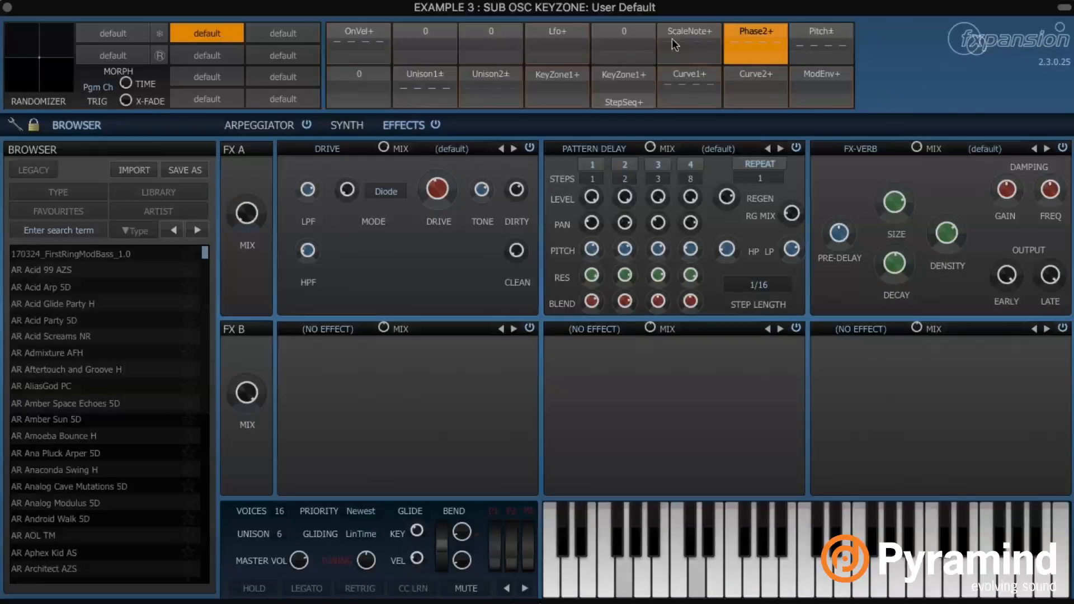
Apply Curve1+ modulation to the reverb SIZE knob, then clear that modulation
{"action": "left_click", "coordinate": [677, 75]}
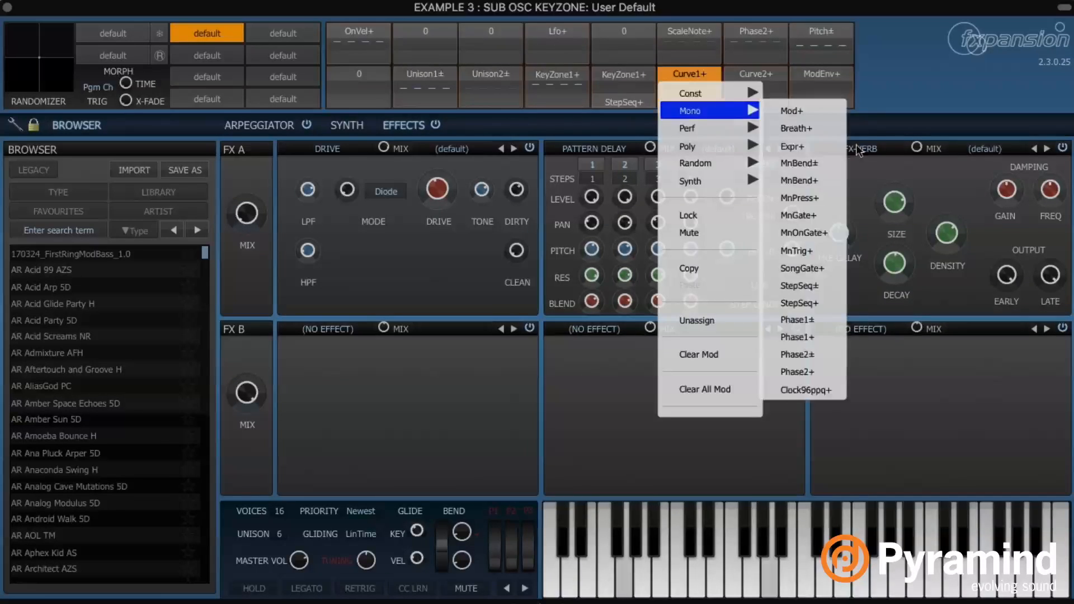
{"action": "left_click", "coordinate": [936, 206]}
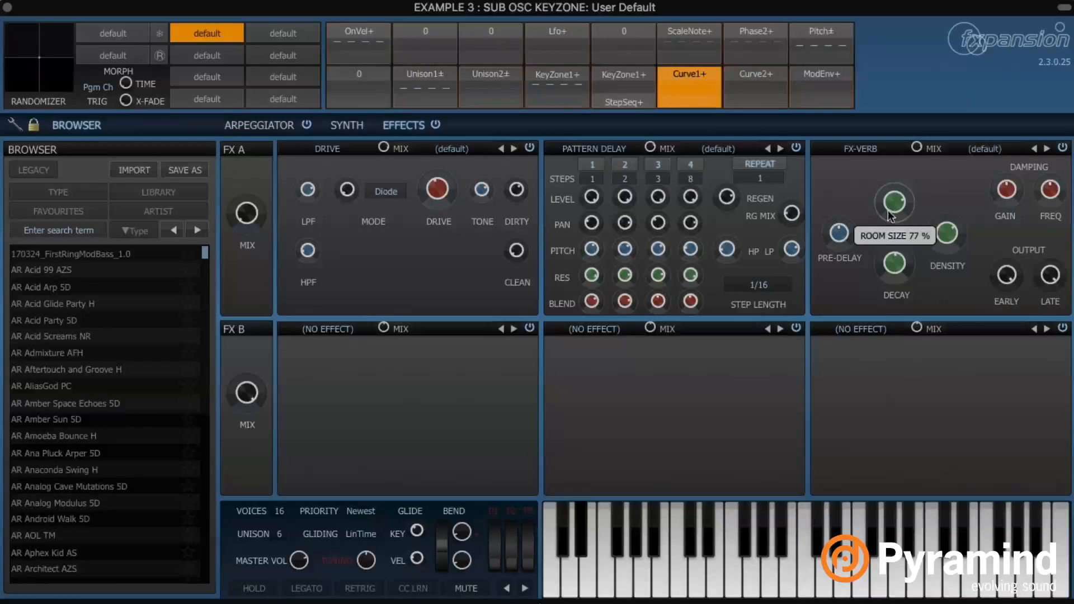
{"action": "mouse_move", "coordinate": [889, 206]}
{"action": "left_click_drag", "start_coordinate": [888, 206], "coordinate": [898, 213]}
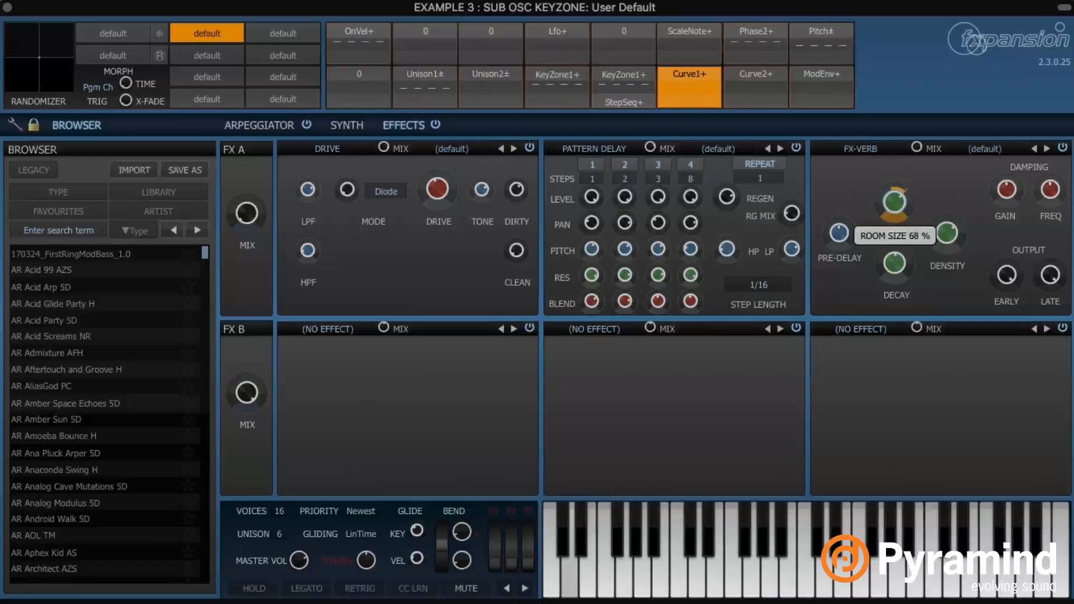
{"action": "right_click", "coordinate": [902, 200]}
{"action": "left_click", "coordinate": [956, 276]}
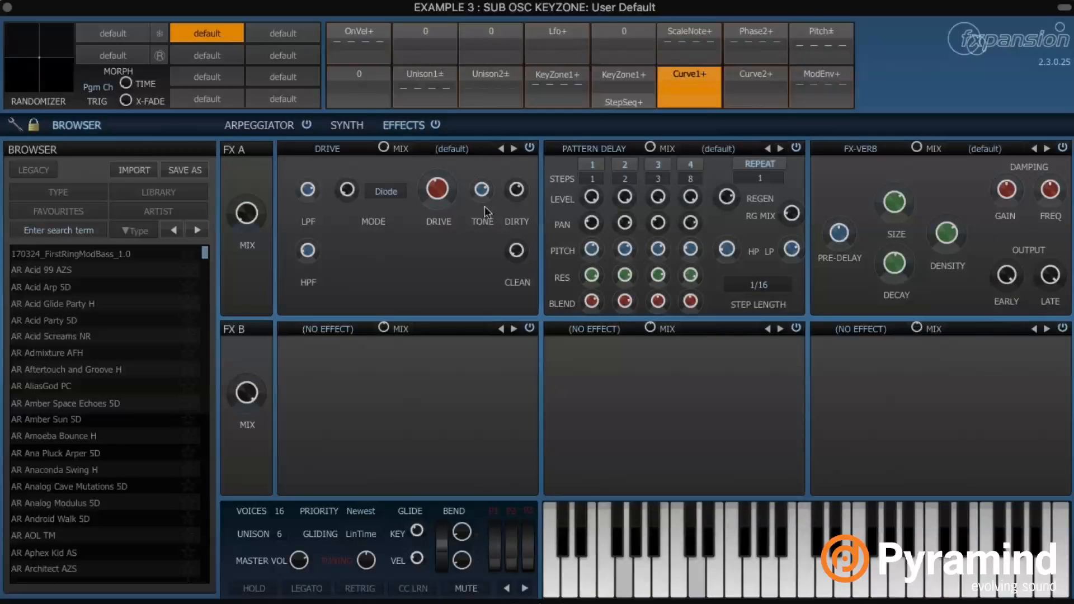
Raise the V.C.F. cutoff to +30 semitones, set 8 voices and unison 2, then retweak cutoff
{"action": "left_click", "coordinate": [347, 125]}
{"action": "mouse_move", "coordinate": [865, 194]}
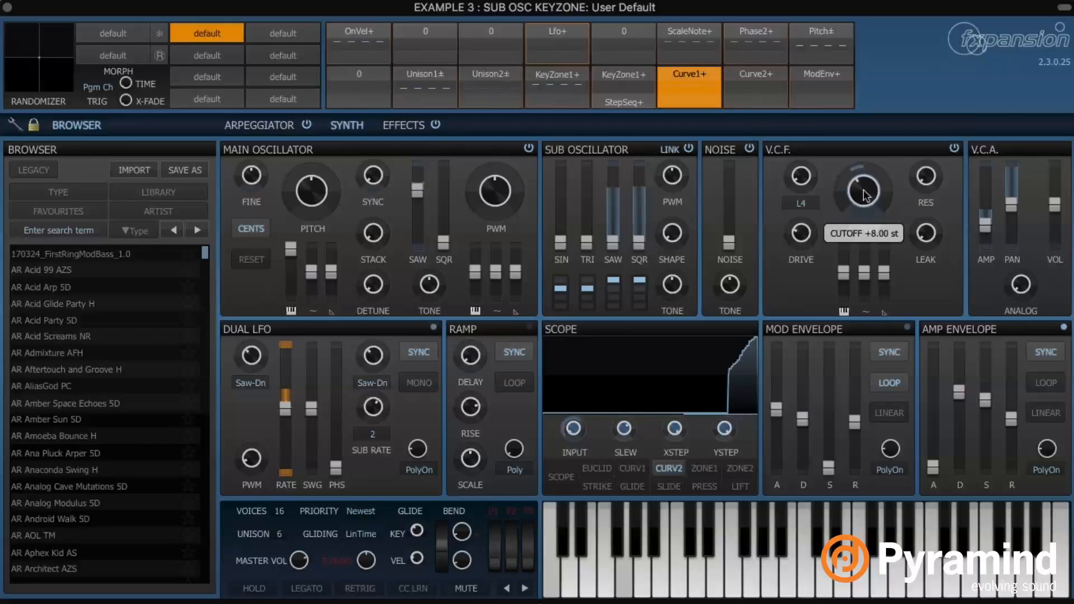
{"action": "left_click_drag", "start_coordinate": [865, 194], "coordinate": [862, 197]}
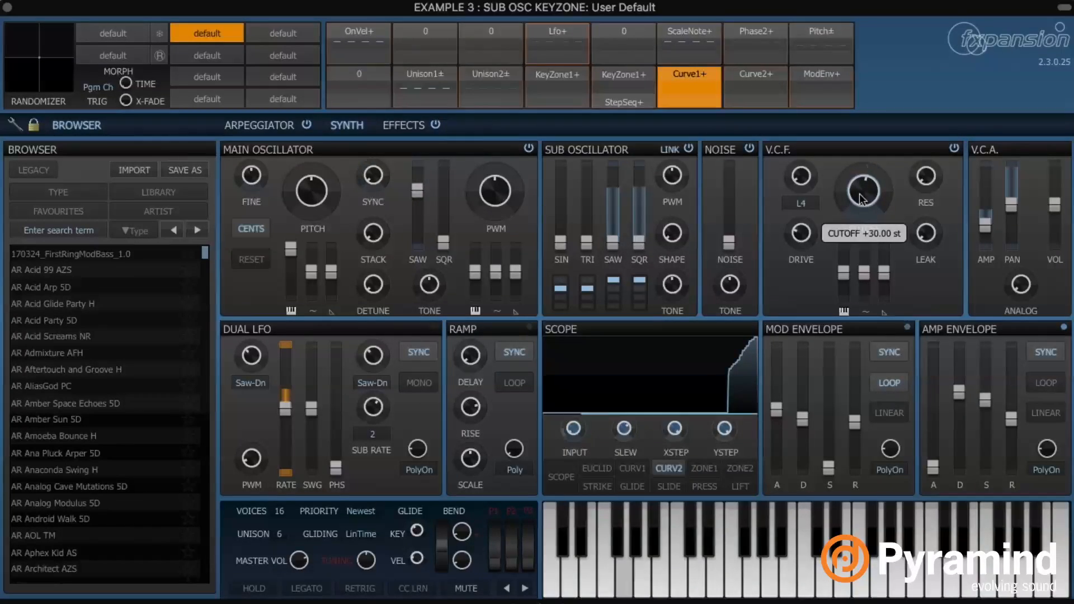
{"action": "left_click_drag", "start_coordinate": [985, 401], "coordinate": [985, 373]}
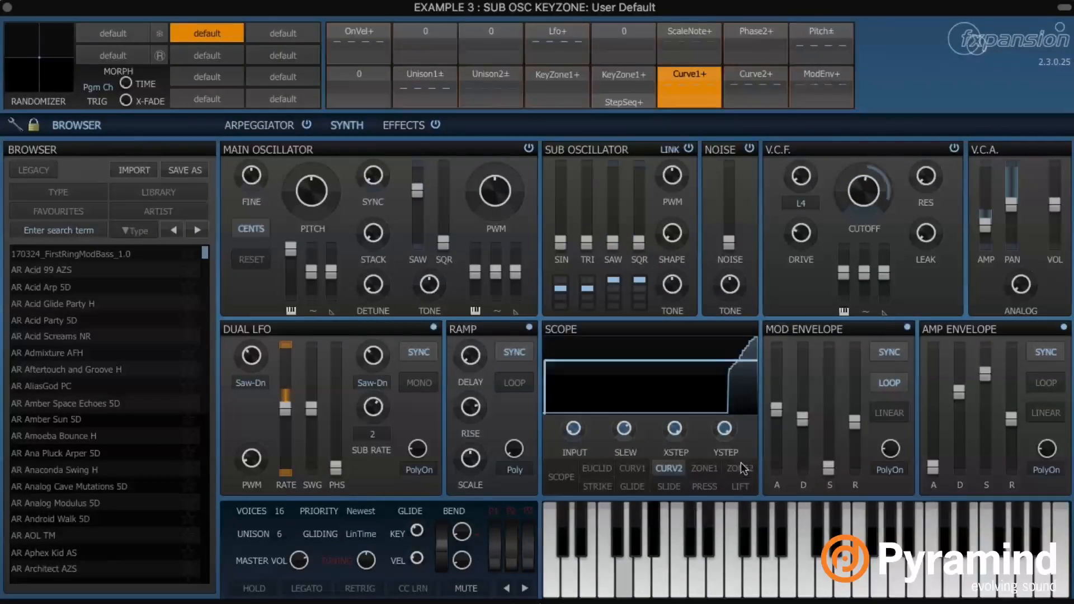
{"action": "left_click_drag", "start_coordinate": [282, 535], "coordinate": [296, 602]}
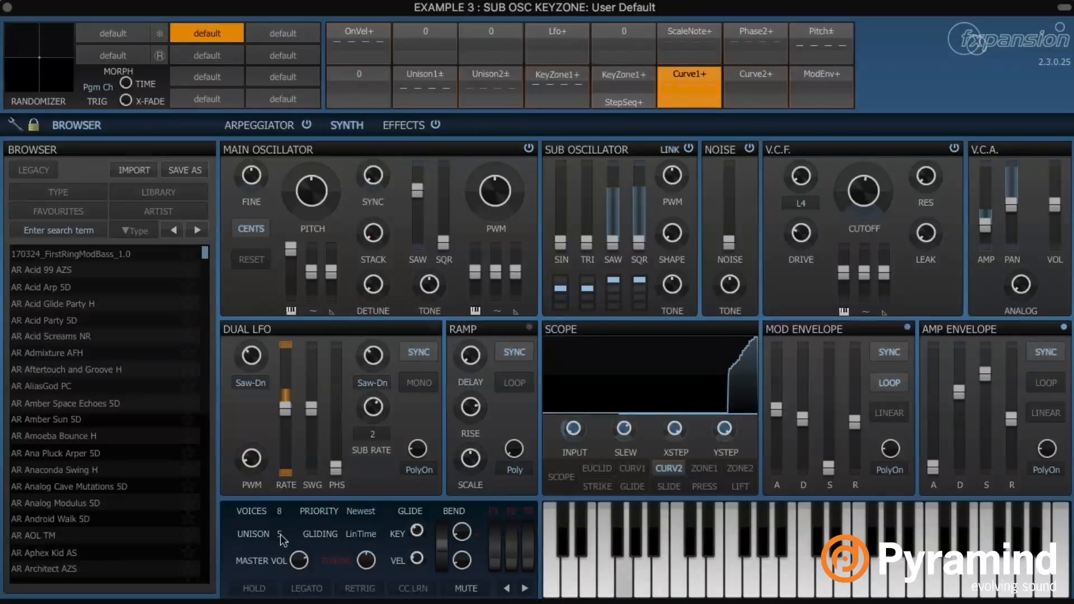
{"action": "left_click_drag", "start_coordinate": [280, 537], "coordinate": [292, 579]}
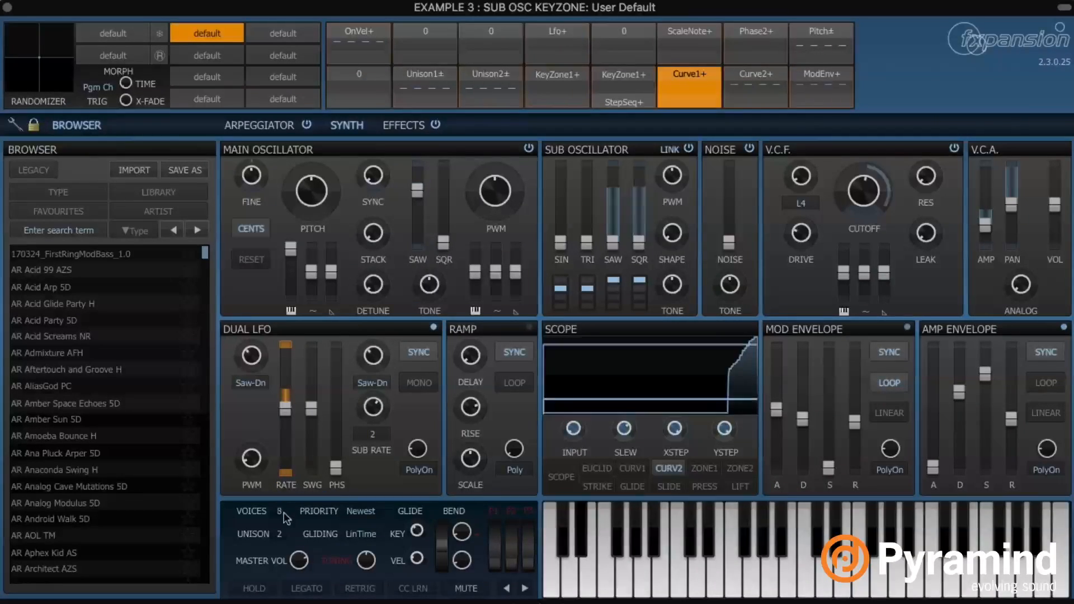
{"action": "left_click_drag", "start_coordinate": [862, 198], "coordinate": [863, 232]}
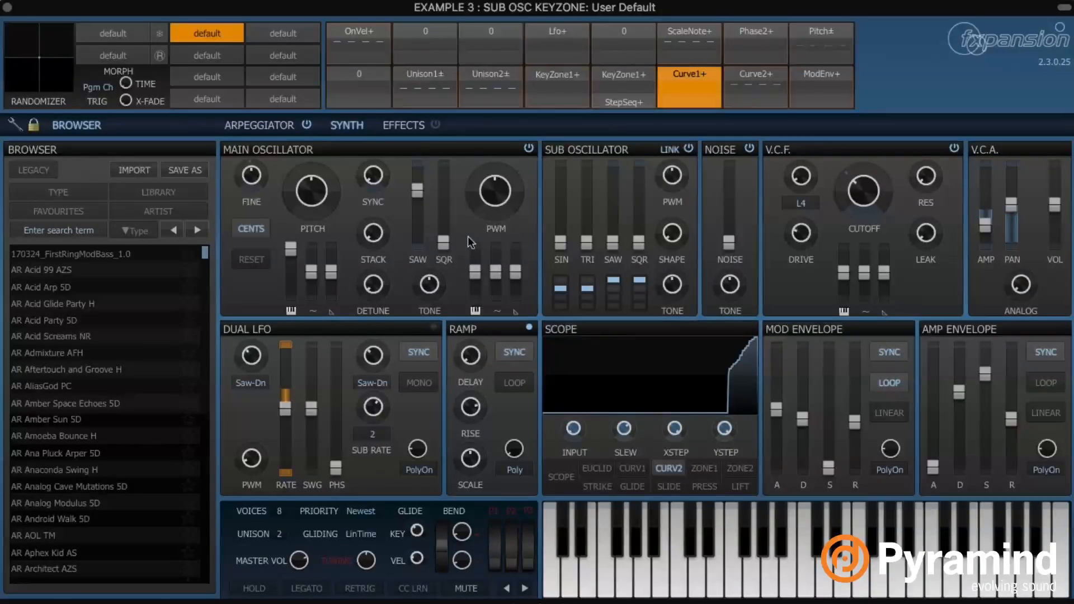
{"action": "left_click", "coordinate": [504, 35]}
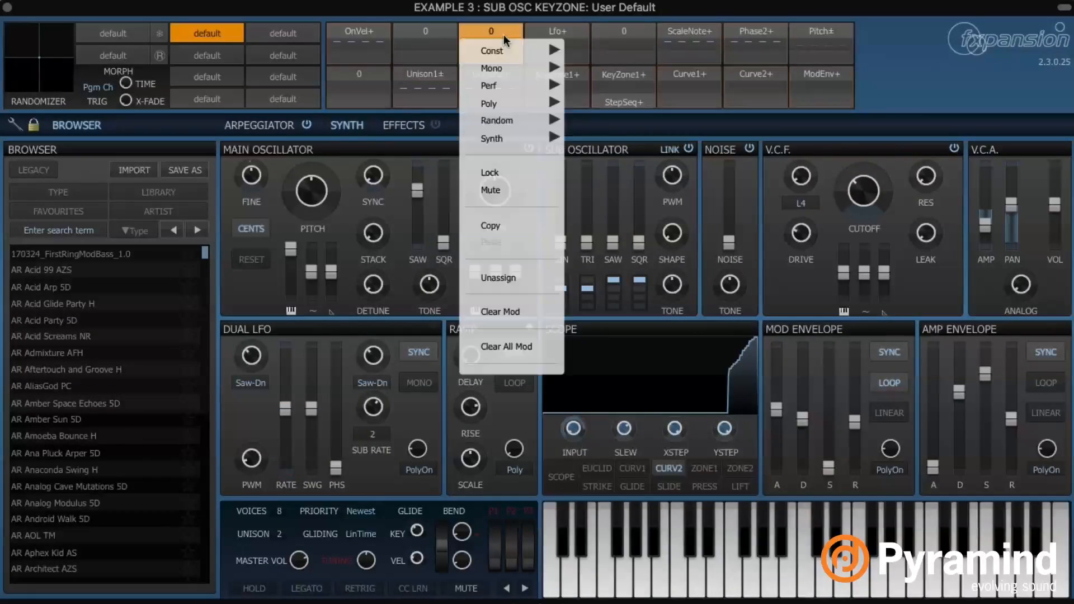
{"action": "mouse_move", "coordinate": [510, 90]}
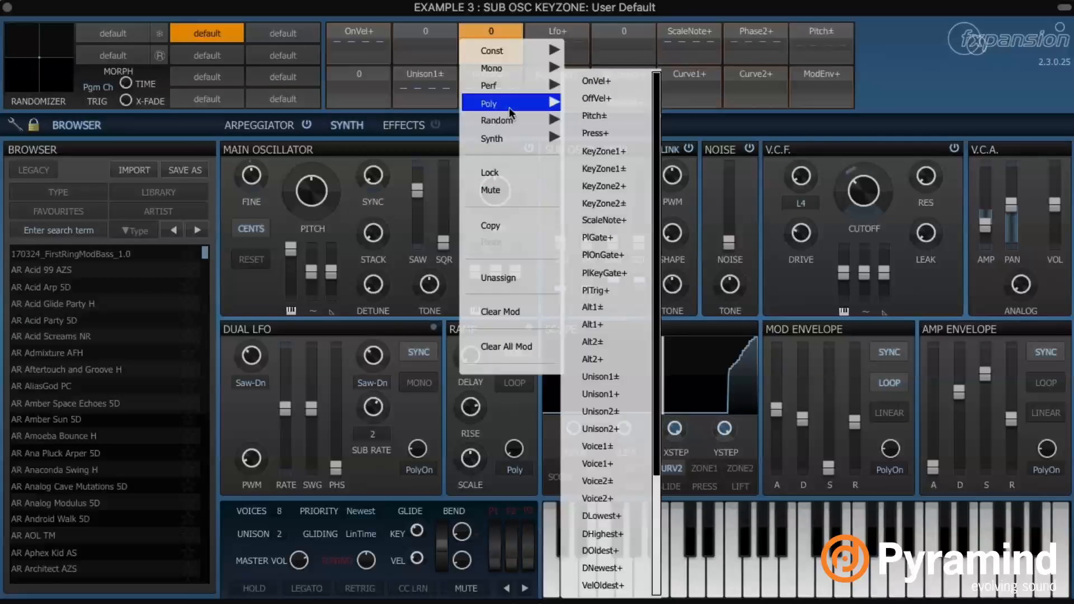
{"action": "left_click", "coordinate": [894, 49]}
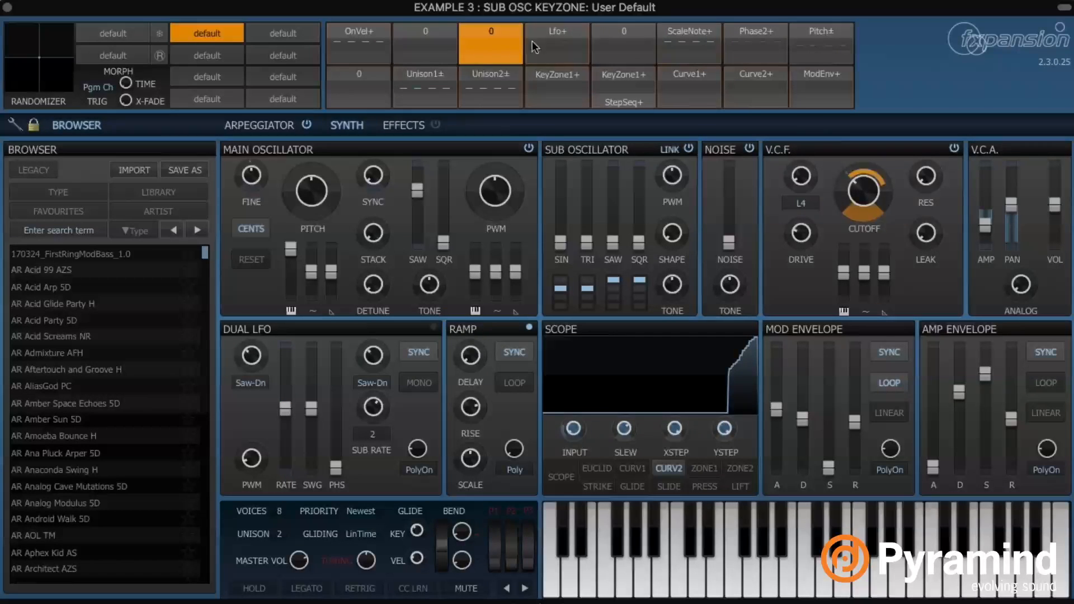
{"action": "left_click", "coordinate": [491, 42]}
{"action": "mouse_move", "coordinate": [520, 93]}
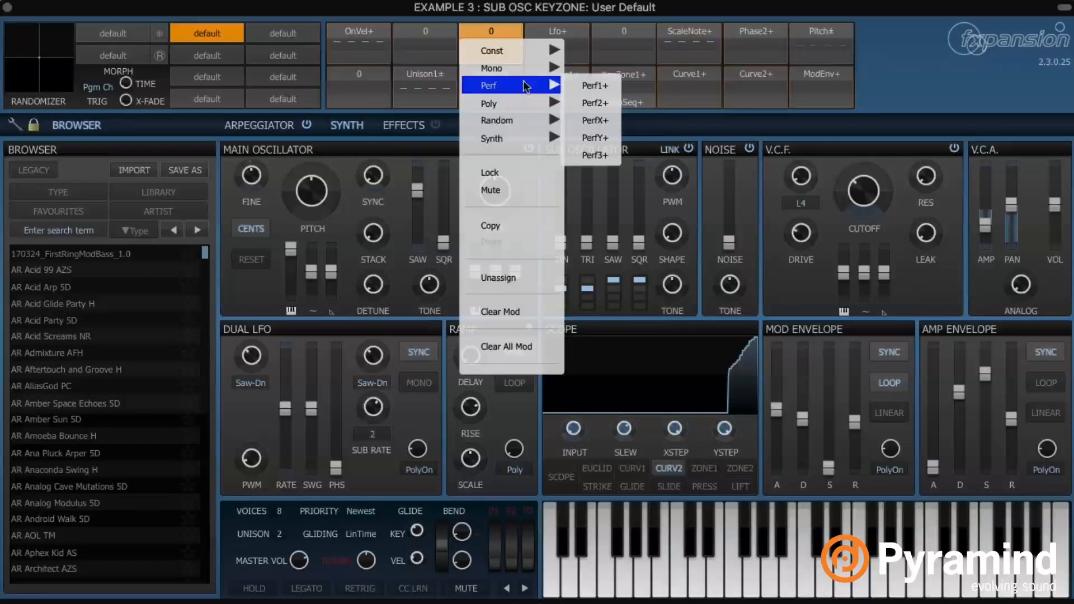
{"action": "mouse_move", "coordinate": [530, 112]}
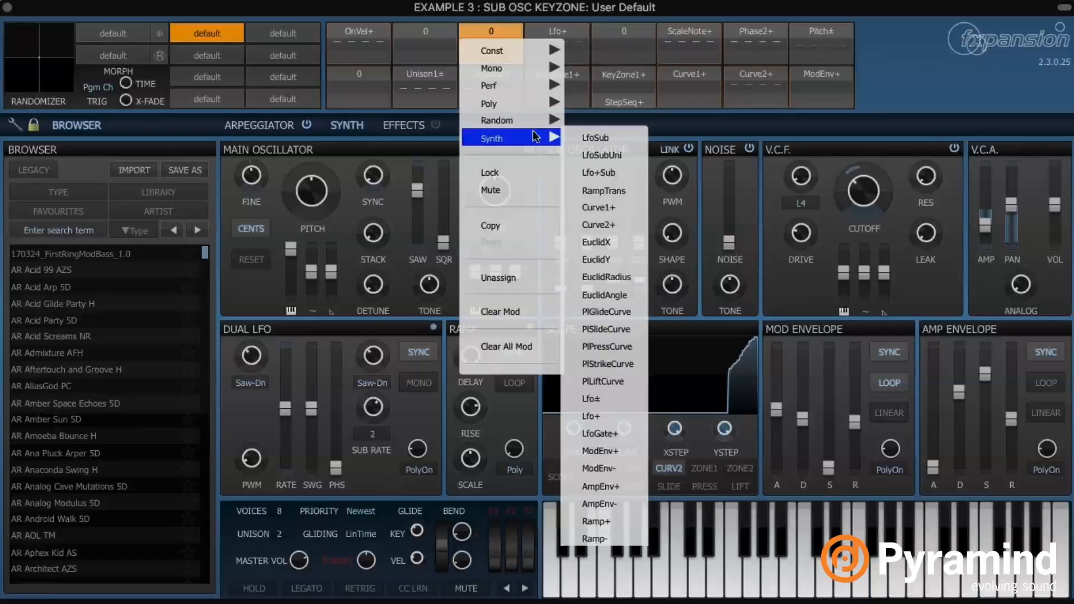
{"action": "mouse_move", "coordinate": [526, 68]}
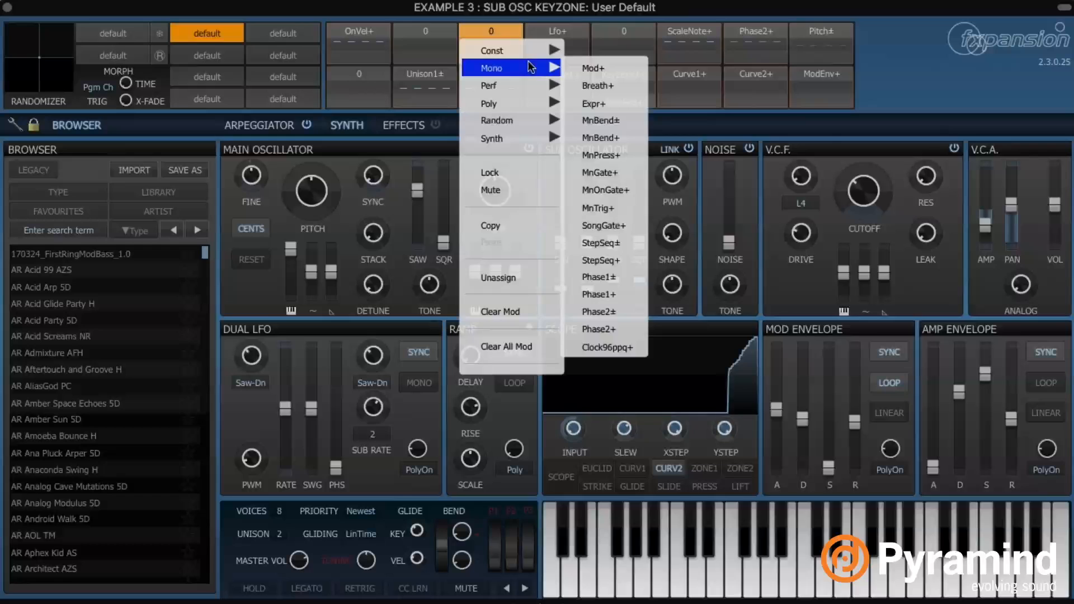
{"action": "left_click", "coordinate": [973, 100]}
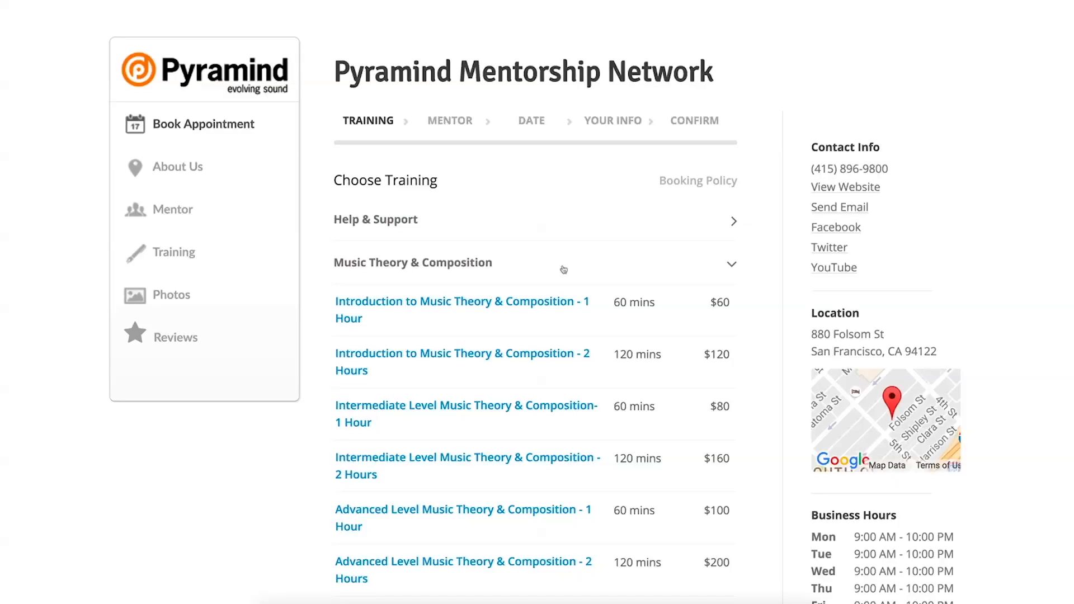
Pick the Intro Theory 1 Hour training with a mentor at 1:15 pm on 10 November
{"action": "left_click", "coordinate": [487, 314]}
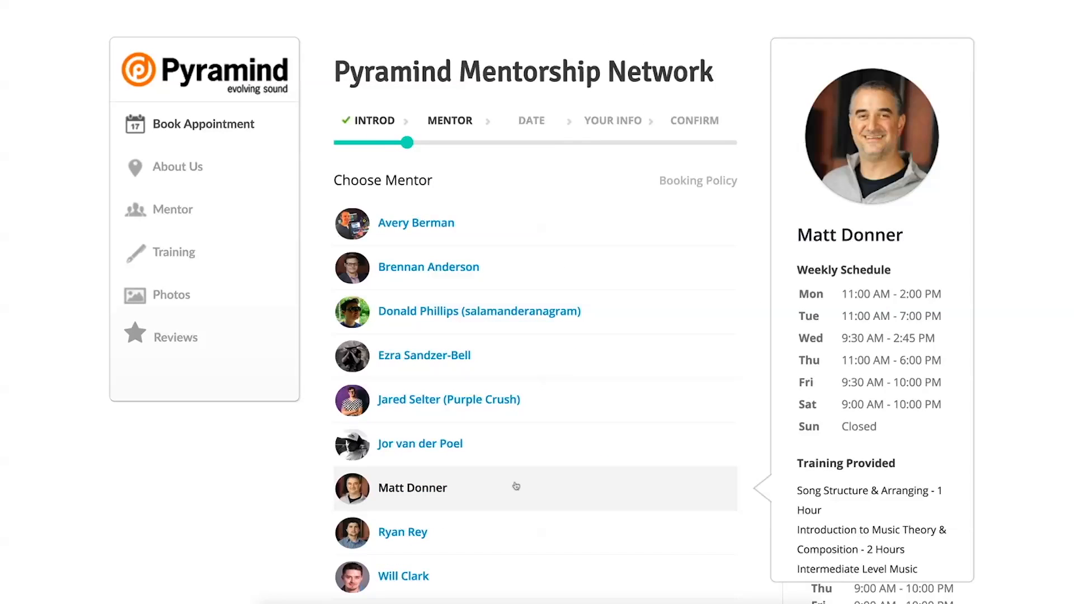
{"action": "left_click", "coordinate": [515, 489]}
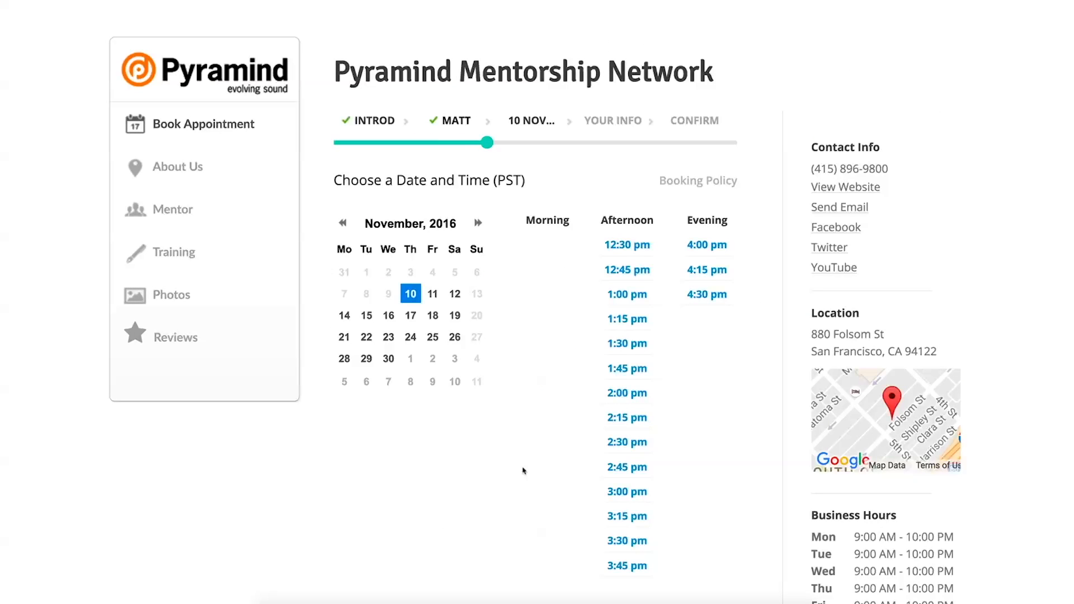
{"action": "left_click", "coordinate": [618, 320]}
Fill in your name, e-mail and mobile number, enter 'Bass Music', and continue the booking
{"action": "key", "text": "Tab"}
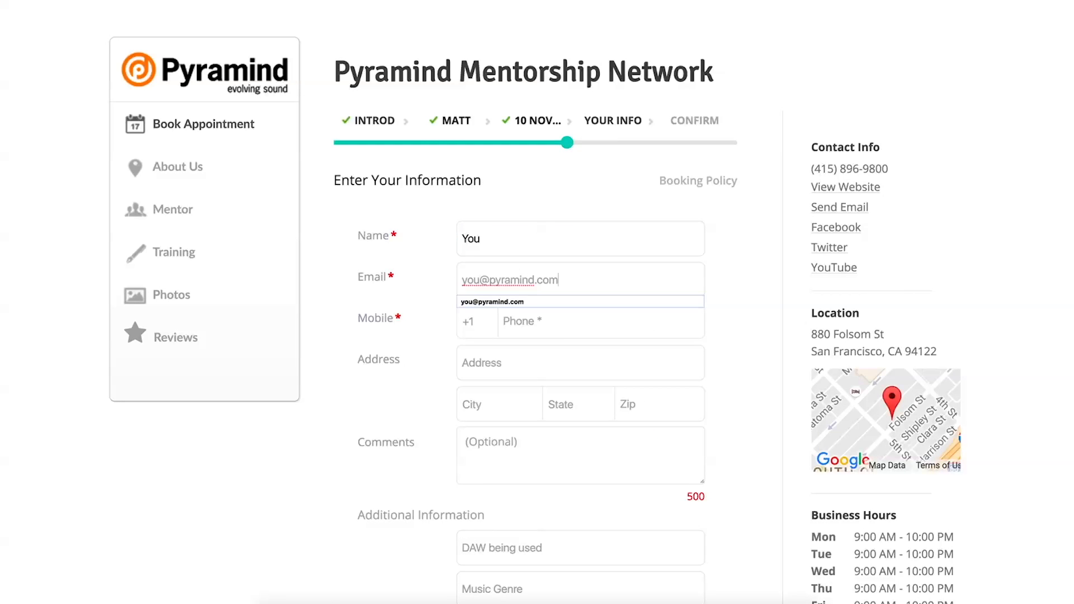
{"action": "scroll", "coordinate": [513, 483], "scroll_direction": "down", "scroll_amount": 1}
{"action": "left_click", "coordinate": [514, 482]}
{"action": "type", "text": "Bass Music"}
{"action": "scroll", "coordinate": [548, 529], "scroll_direction": "down", "scroll_amount": 4}
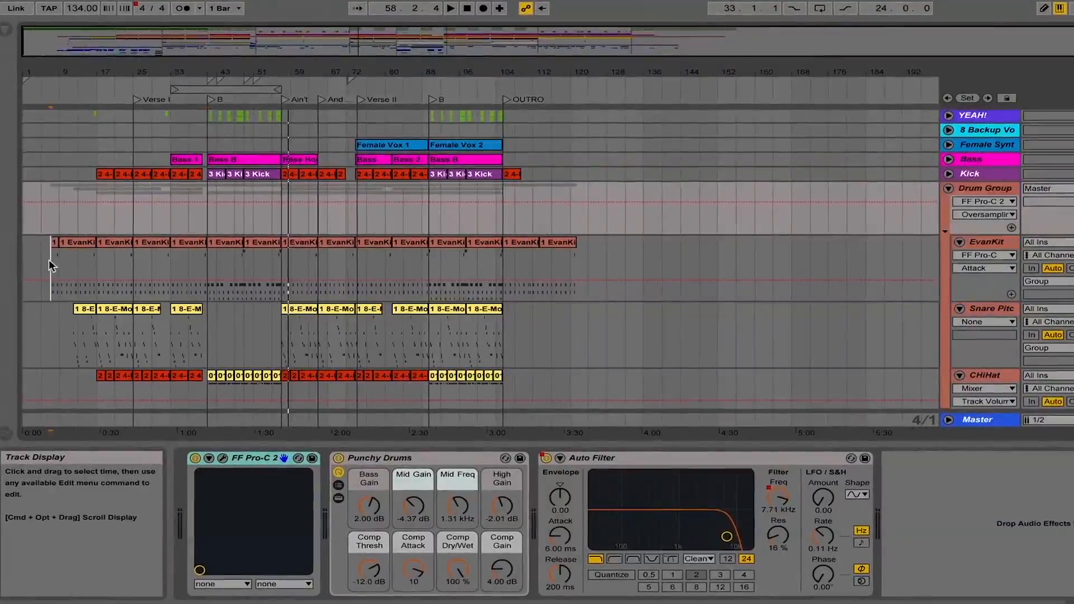
{"action": "left_click", "coordinate": [47, 262]}
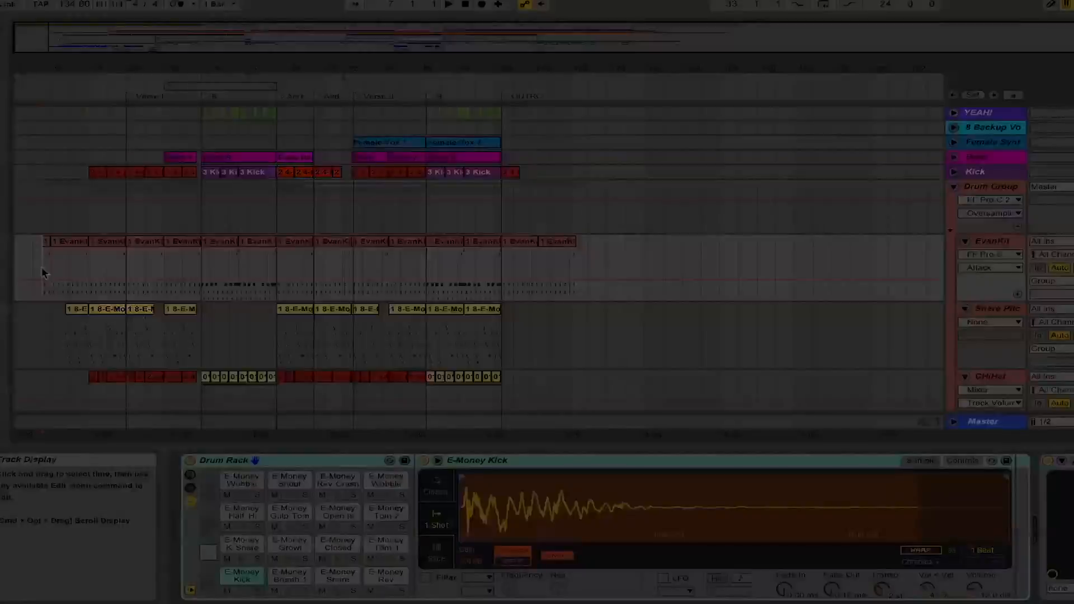